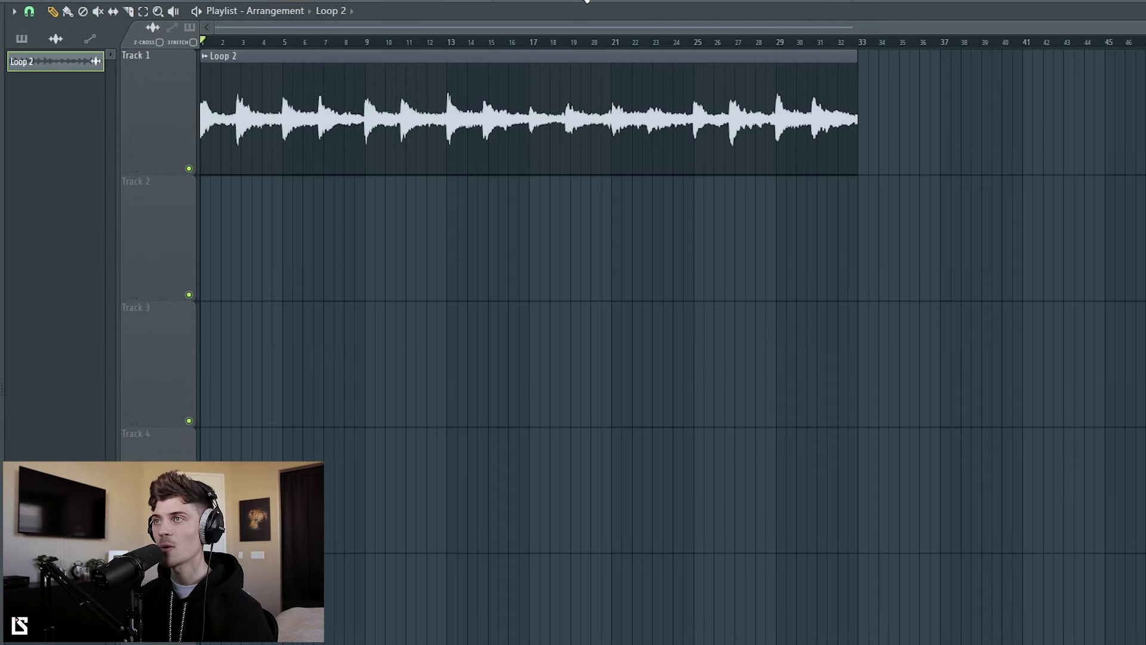
- Route the Loop 2 channel to mixer Insert 1
{"action": "key", "text": "F9"}
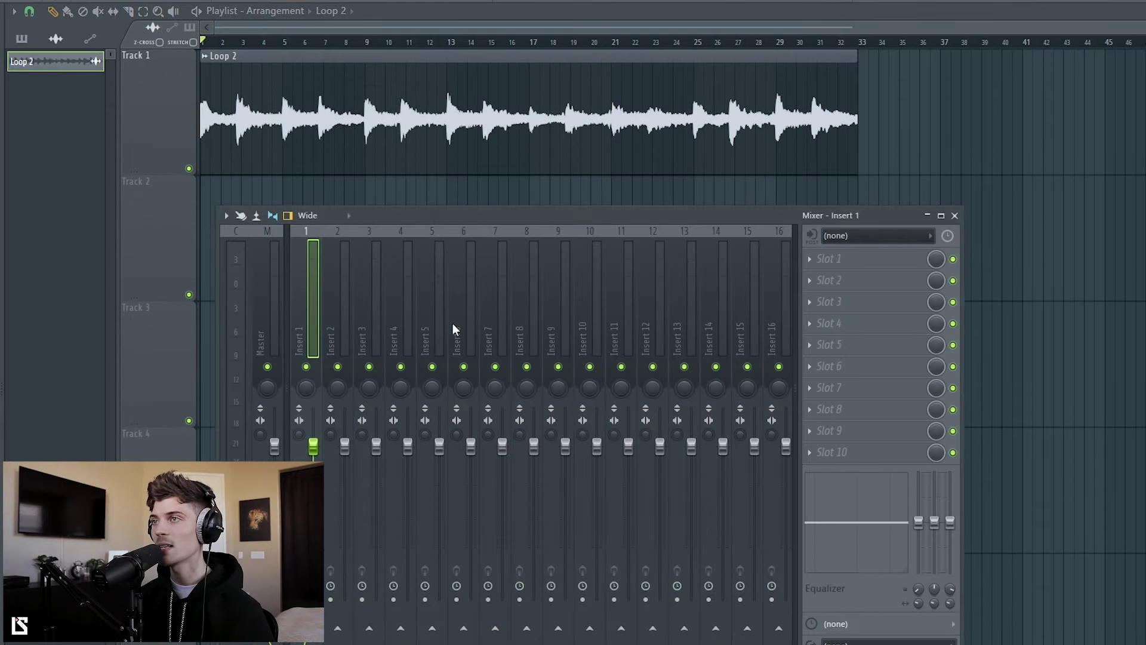
{"action": "right_click", "coordinate": [309, 322]}
{"action": "mouse_move", "coordinate": [418, 357]}
{"action": "left_click", "coordinate": [537, 356]}
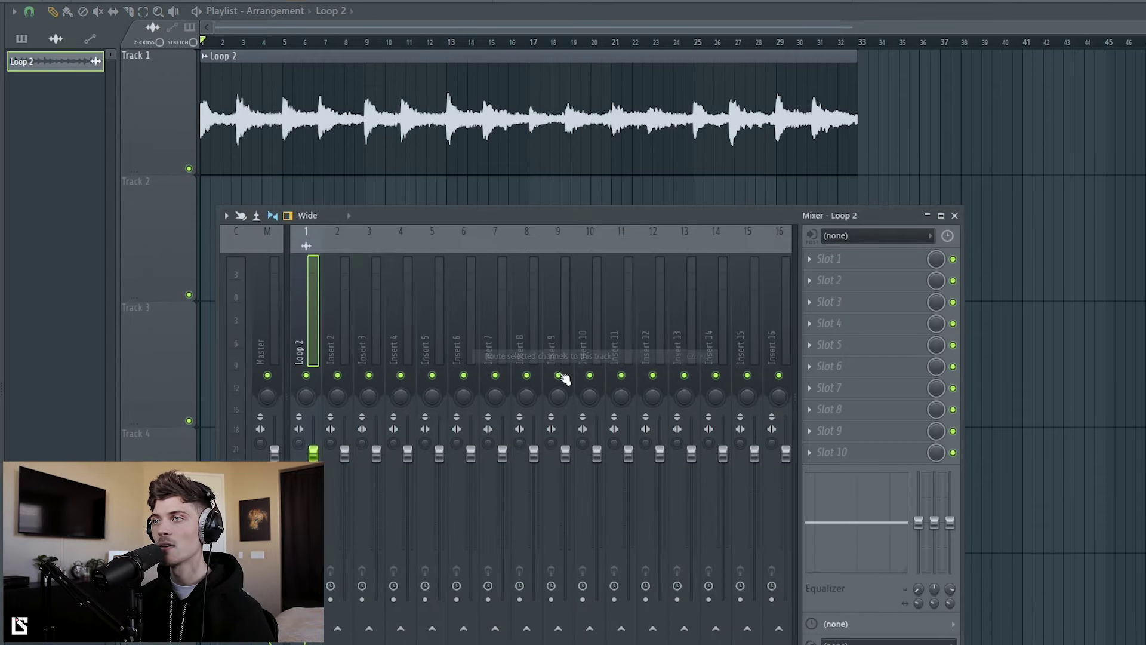
- Load Fruity Parametric EQ 2 in Slot 1 and low-cut band 1, check playback, then close windows
{"action": "left_click", "coordinate": [819, 259]}
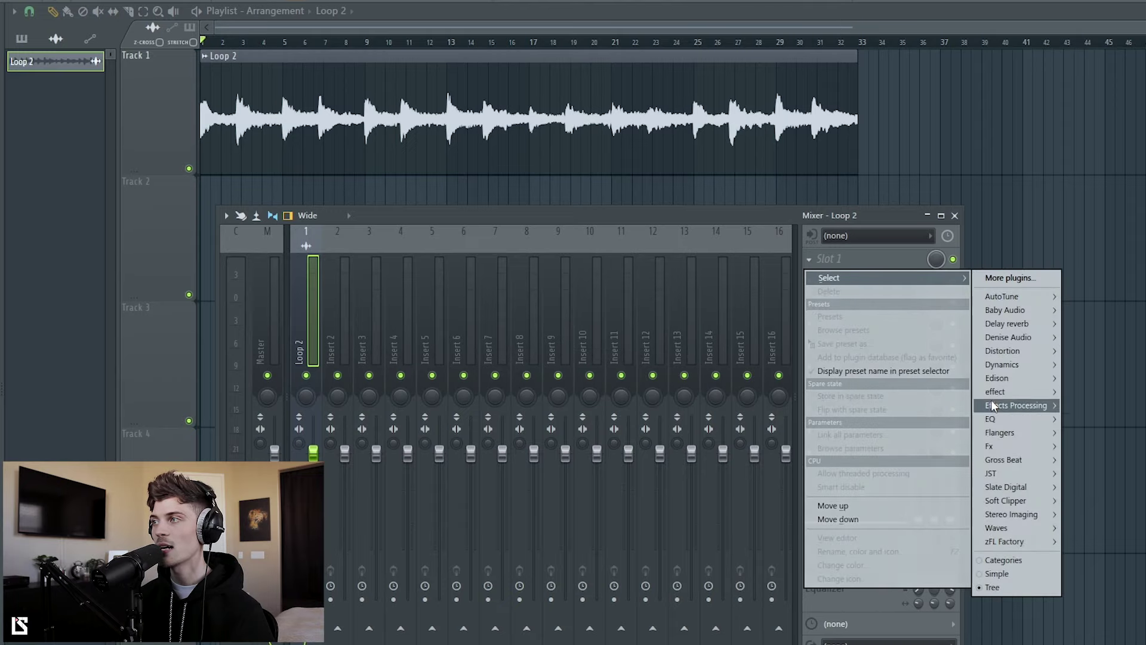
{"action": "mouse_move", "coordinate": [1049, 419]}
{"action": "left_click", "coordinate": [1105, 419]}
{"action": "left_click_drag", "start_coordinate": [150, 268], "coordinate": [144, 328]}
{"action": "key", "text": "space"}
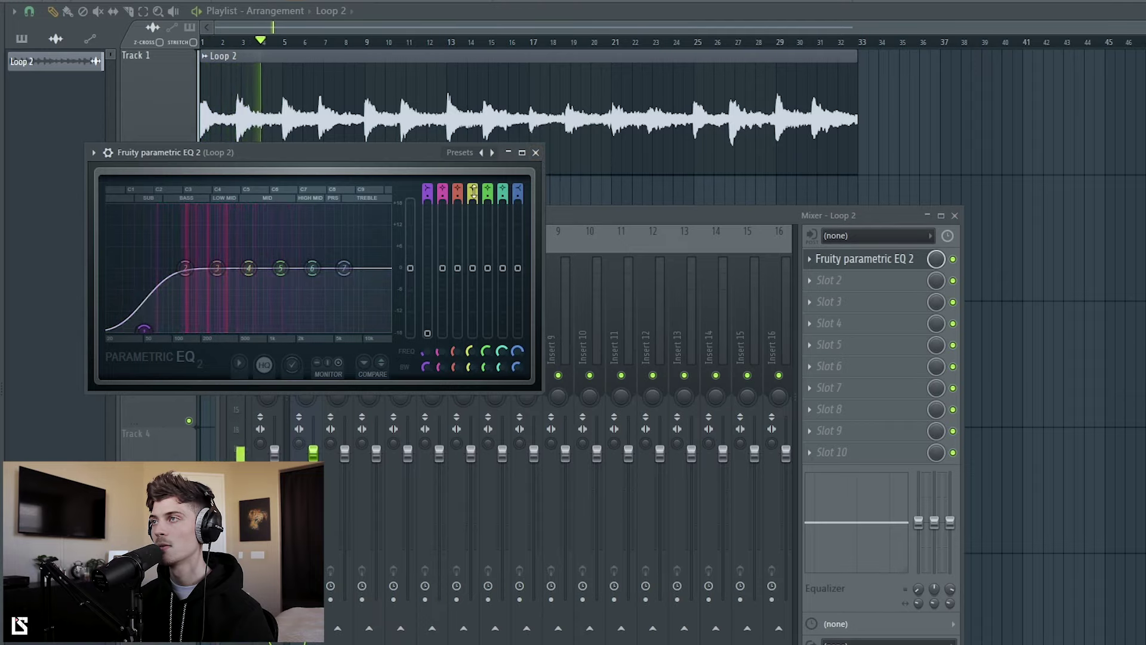
{"action": "left_click", "coordinate": [535, 152]}
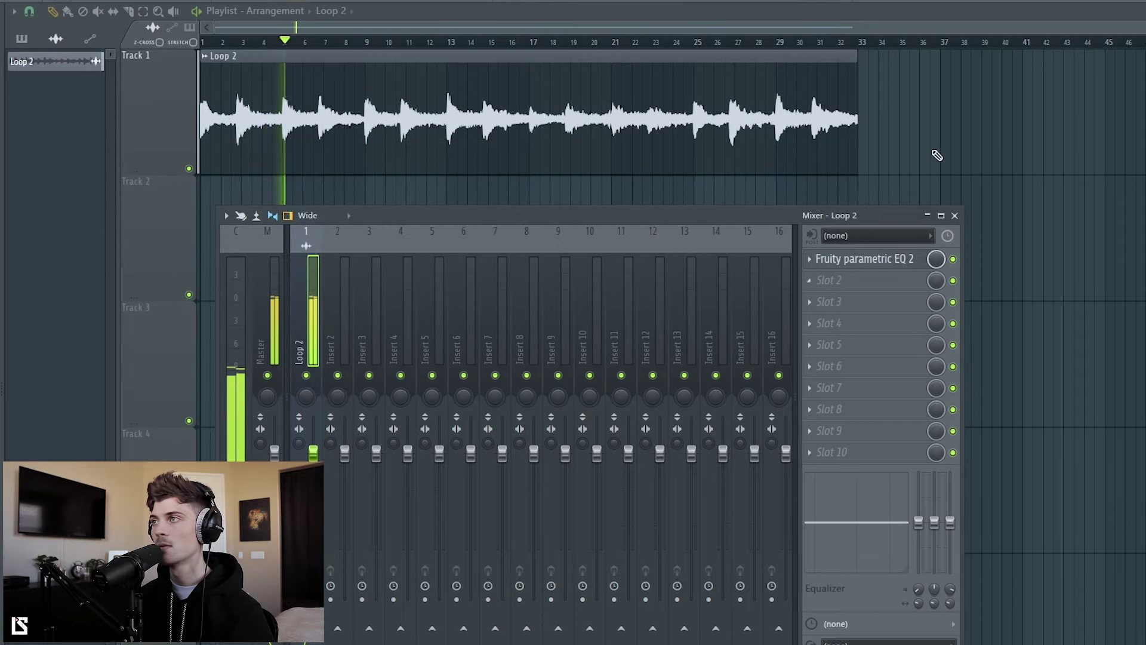
{"action": "key", "text": "F9"}
{"action": "scroll", "coordinate": [424, 52], "scroll_direction": "up", "scroll_amount": 2}
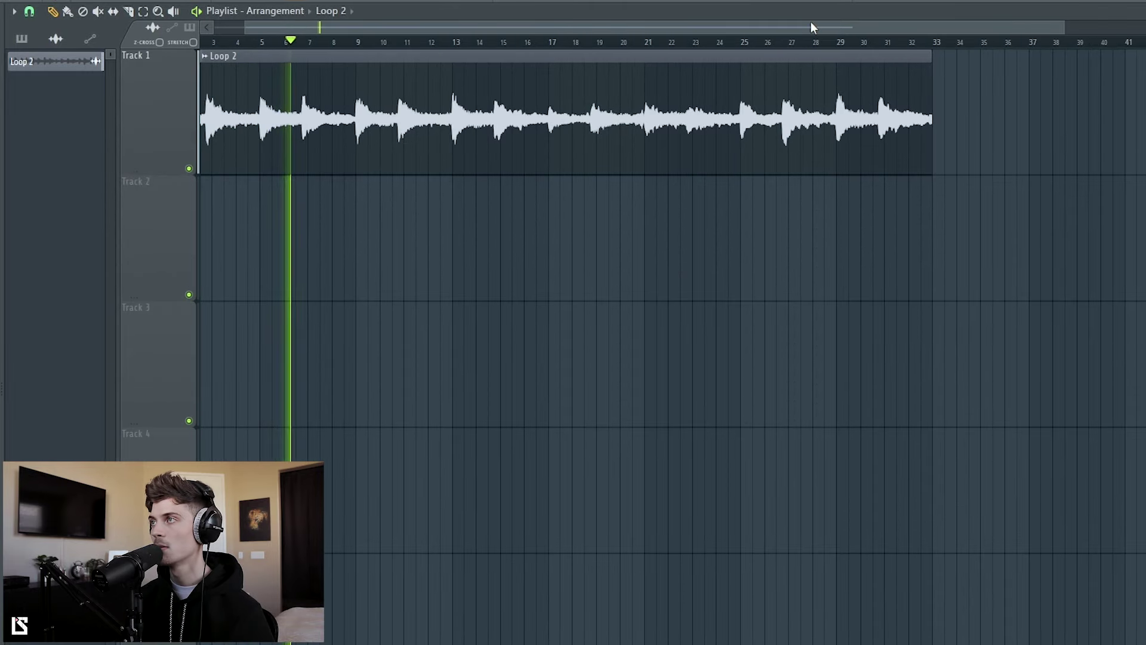
{"action": "scroll", "coordinate": [811, 26], "scroll_direction": "up", "scroll_amount": 1}
{"action": "scroll", "coordinate": [478, 295], "scroll_direction": "up", "scroll_amount": 2}
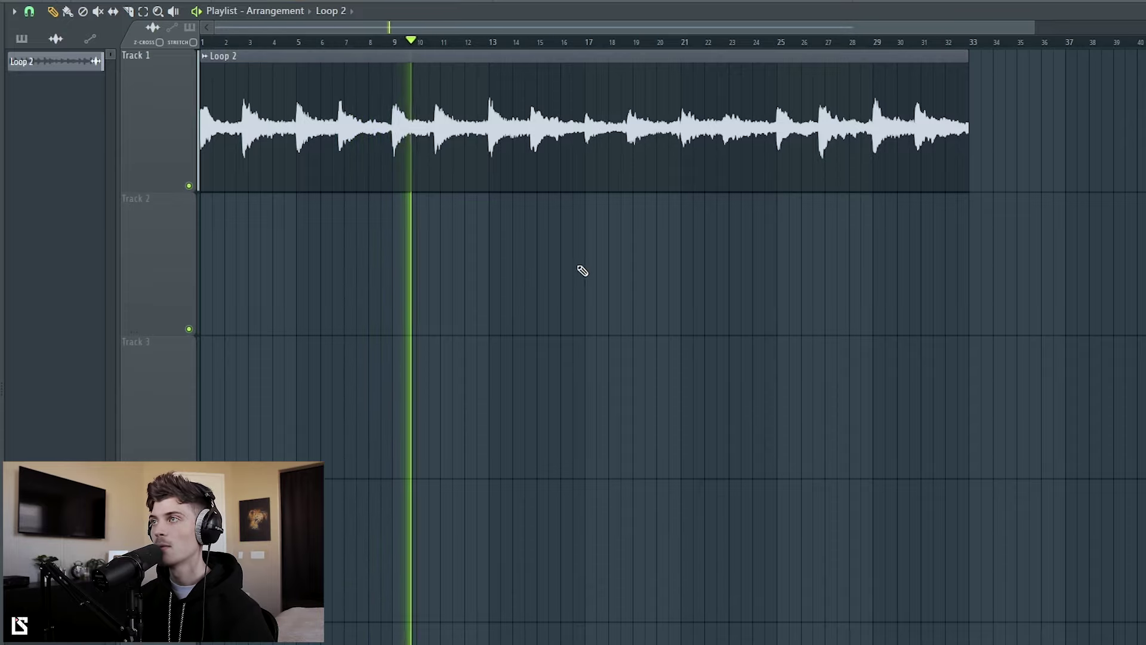
{"action": "key", "text": "space"}
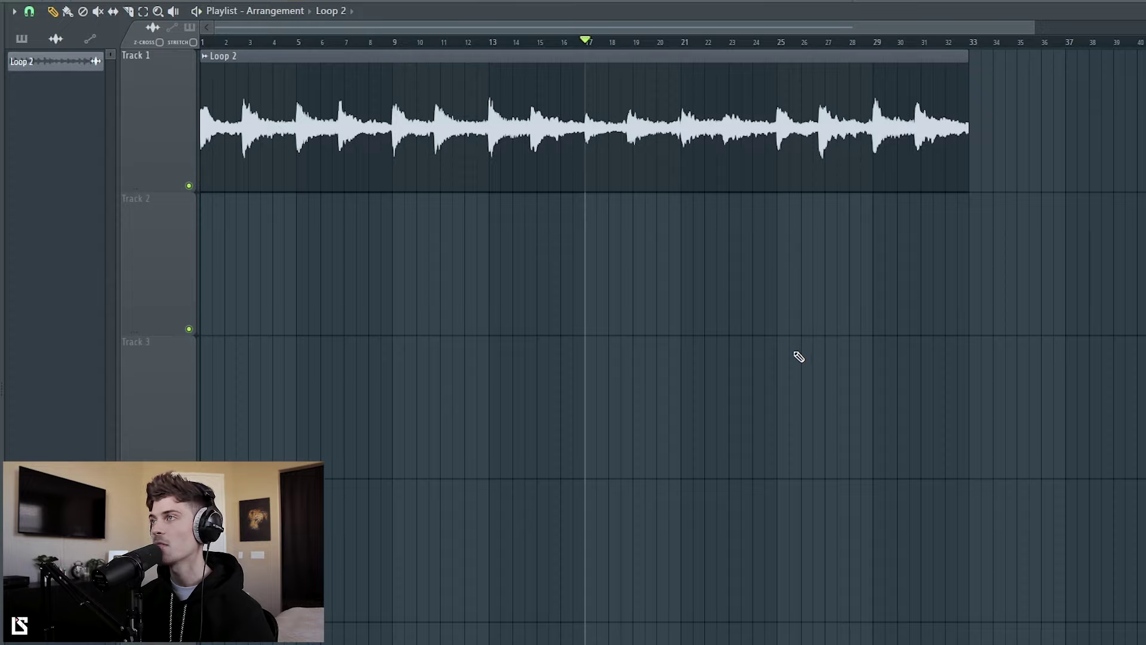
{"action": "key", "text": "space"}
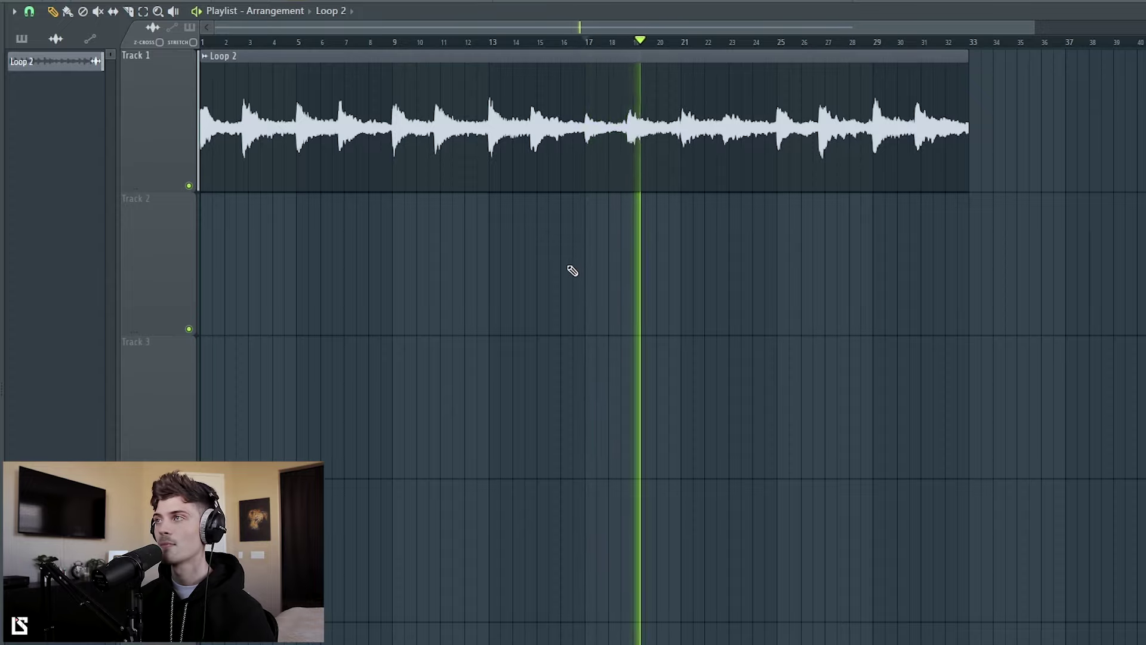
{"action": "key", "text": "space"}
{"action": "left_click", "coordinate": [780, 44]}
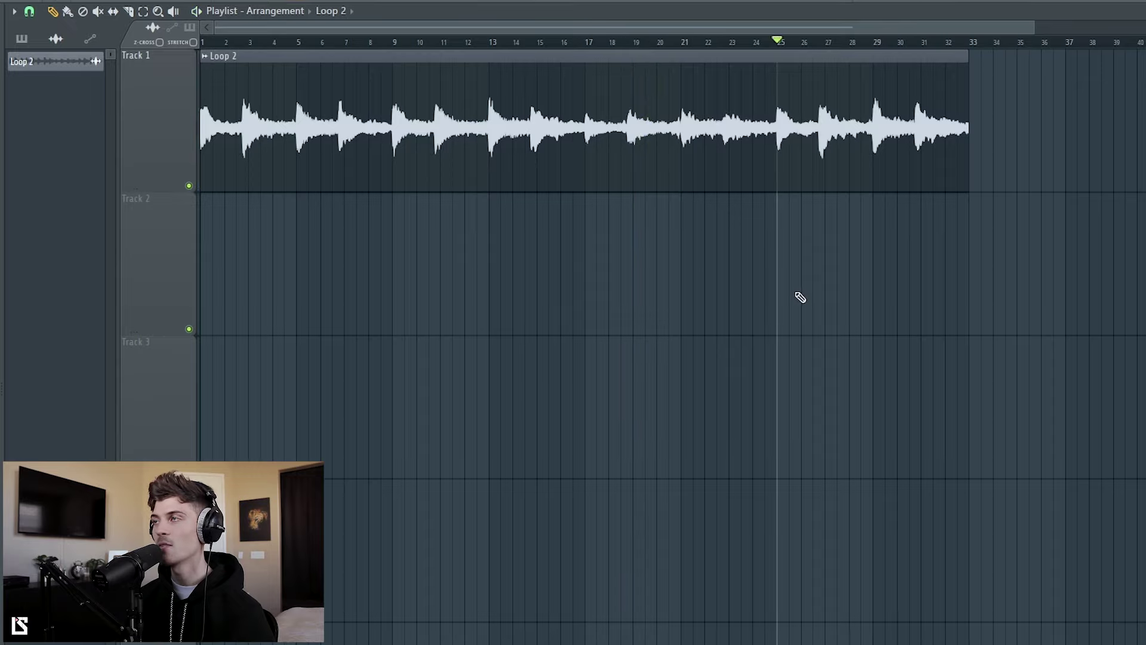
{"action": "key", "text": "space"}
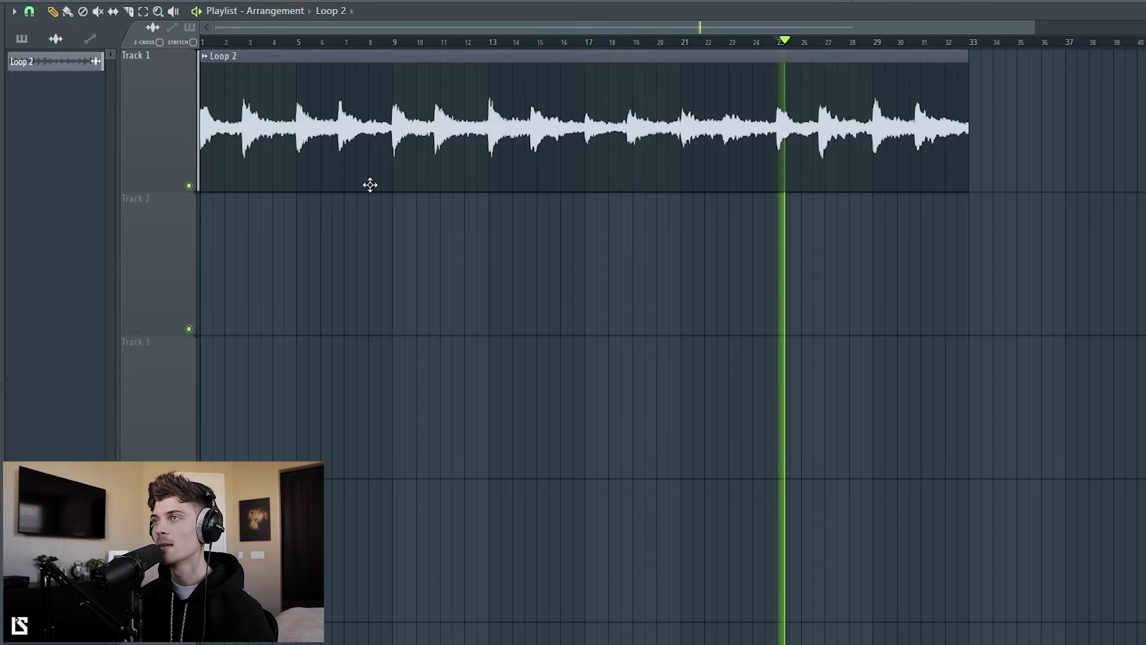
{"action": "key", "text": "space"}
{"action": "left_click_drag", "start_coordinate": [230, 54], "coordinate": [582, 75]}
{"action": "left_click_drag", "start_coordinate": [600, 242], "coordinate": [1015, 149]}
{"action": "scroll", "coordinate": [500, 234], "scroll_direction": "down", "scroll_amount": 1}
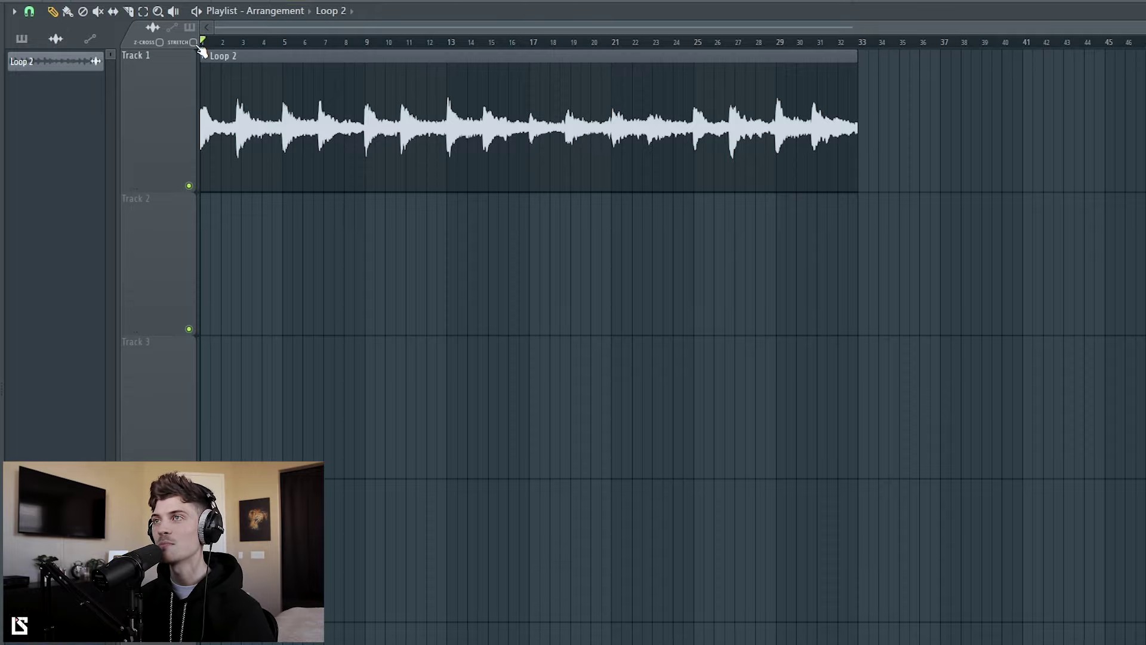
{"action": "left_click", "coordinate": [534, 48]}
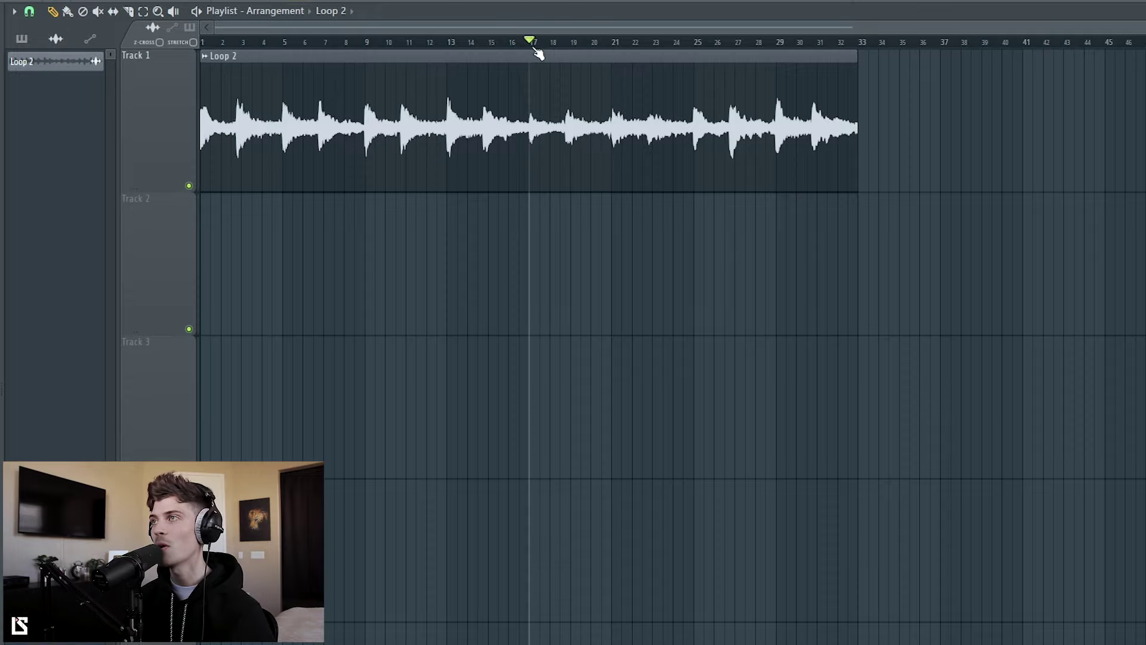
{"action": "left_click", "coordinate": [700, 51]}
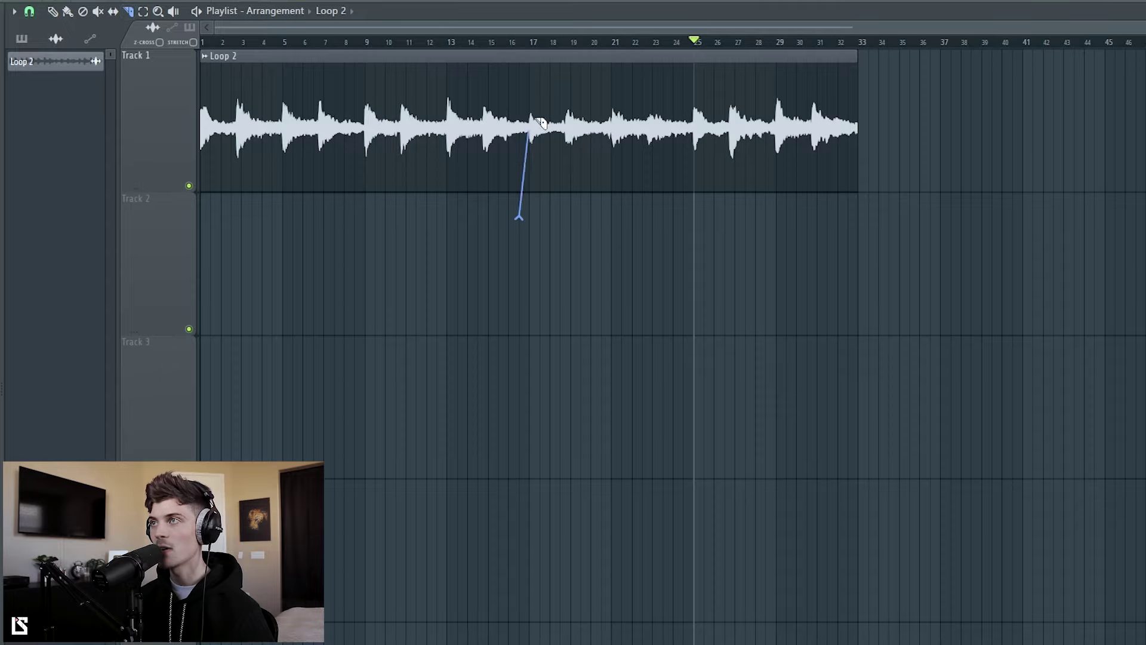
{"action": "mouse_move", "coordinate": [540, 123]}
{"action": "left_mouse_down"}
{"action": "mouse_move", "coordinate": [540, 77]}
{"action": "mouse_move", "coordinate": [540, 119]}
{"action": "left_mouse_up"}
{"action": "left_click_drag", "start_coordinate": [683, 239], "coordinate": [710, 77]}
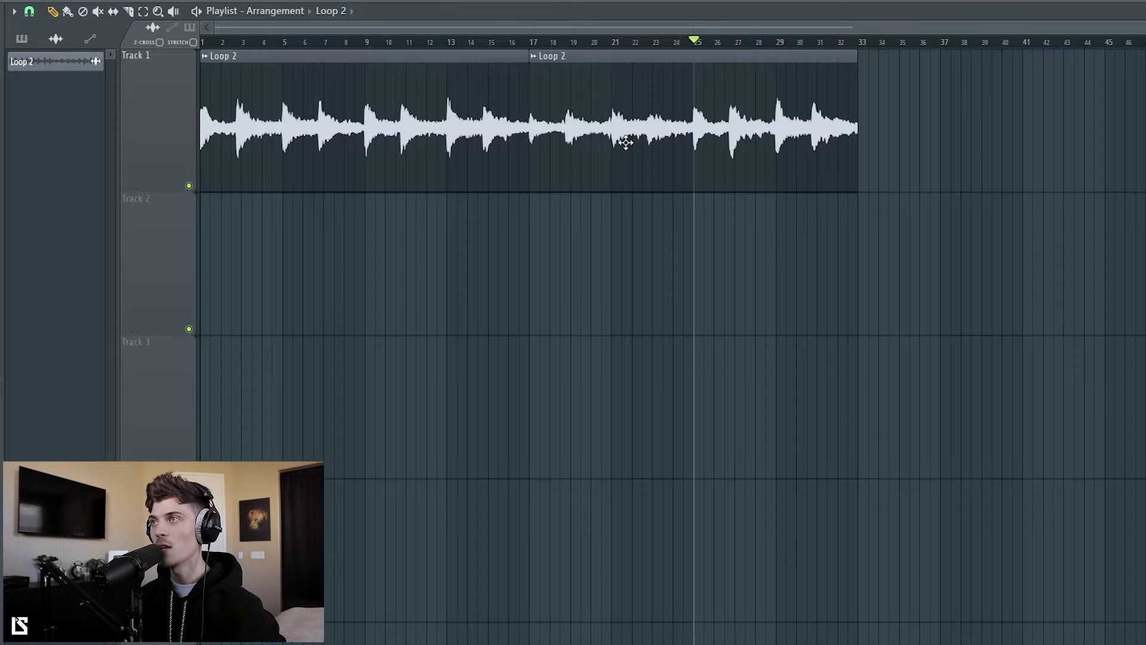
{"action": "key", "text": "space"}
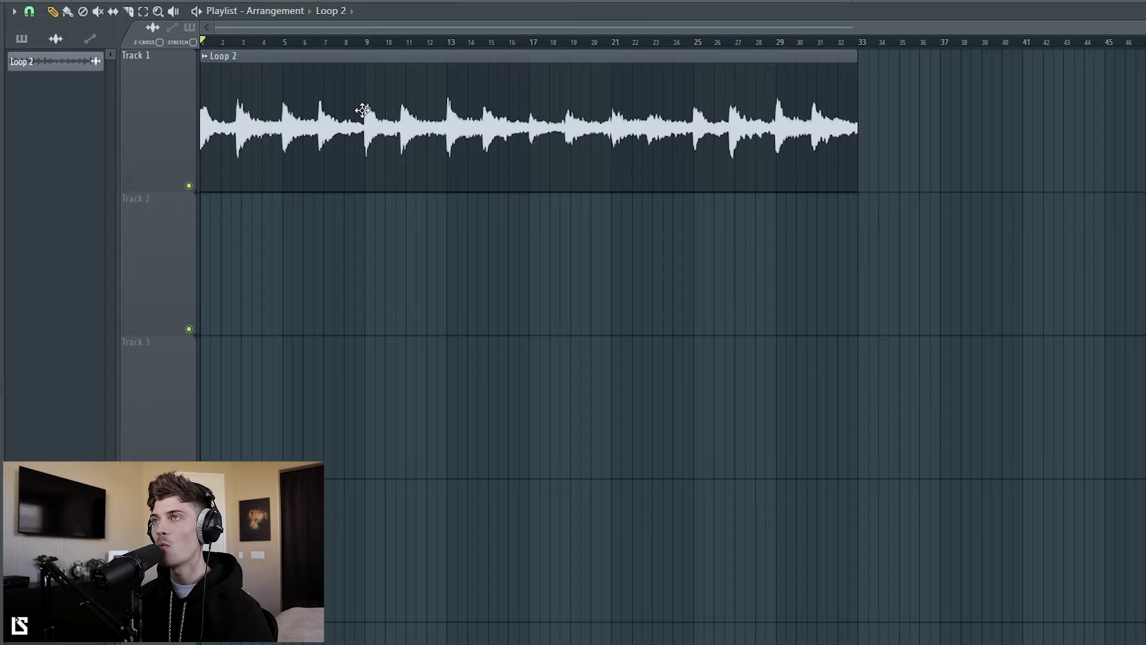
{"action": "double_click", "coordinate": [357, 138]}
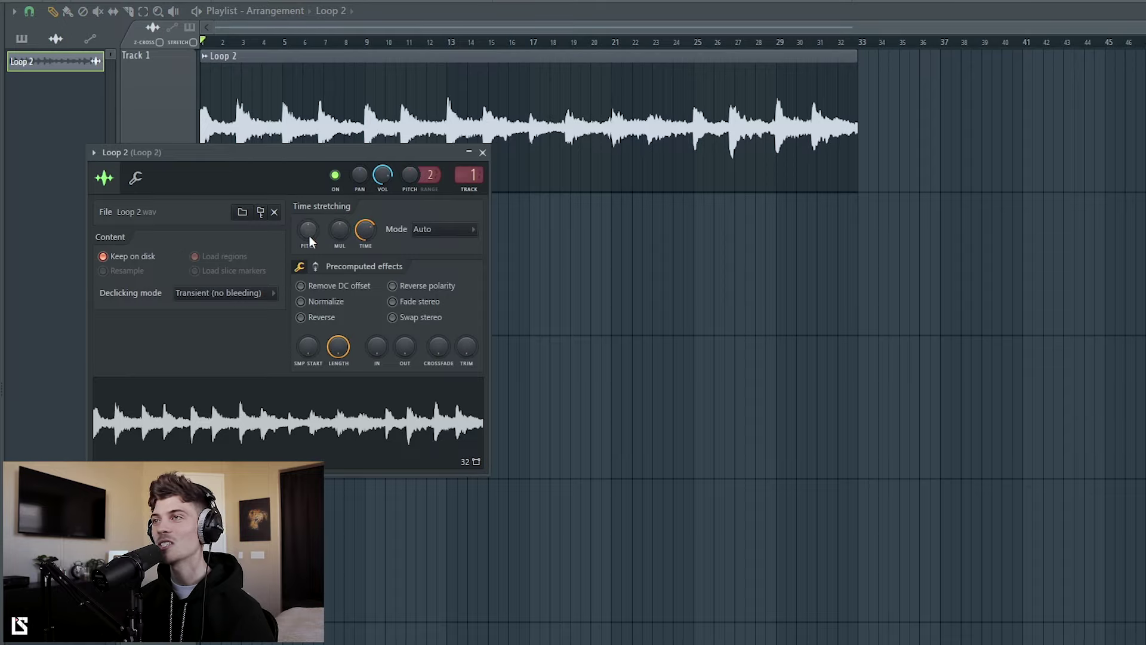
{"action": "left_click_drag", "start_coordinate": [309, 235], "coordinate": [310, 241]}
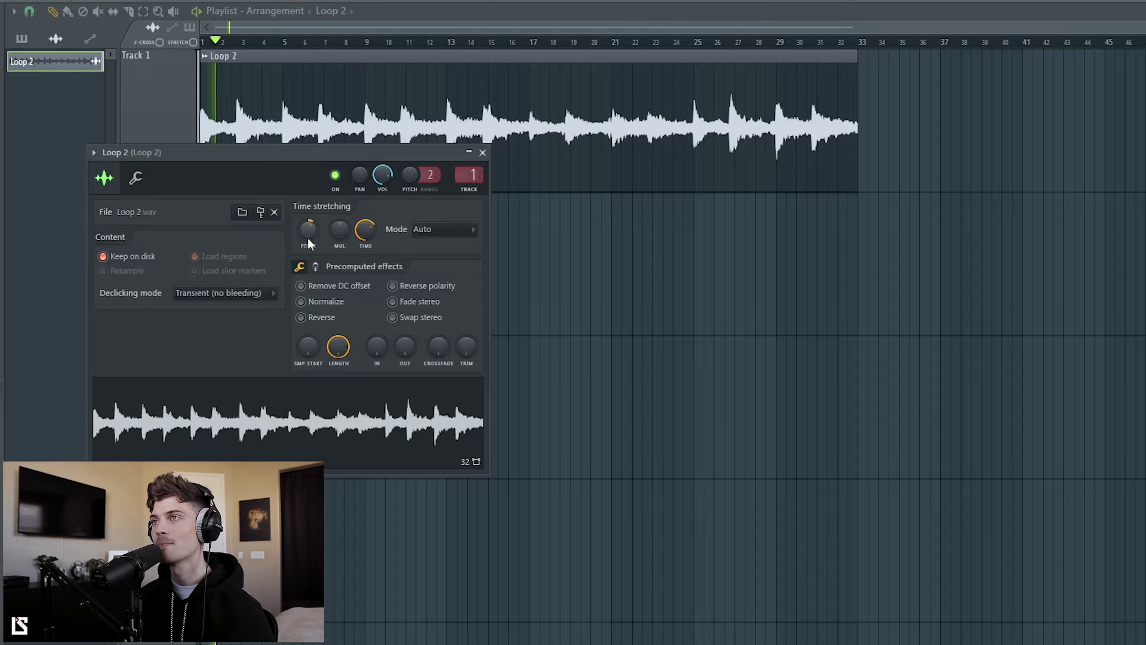
{"action": "key", "text": "Escape"}
{"action": "key", "text": "space"}
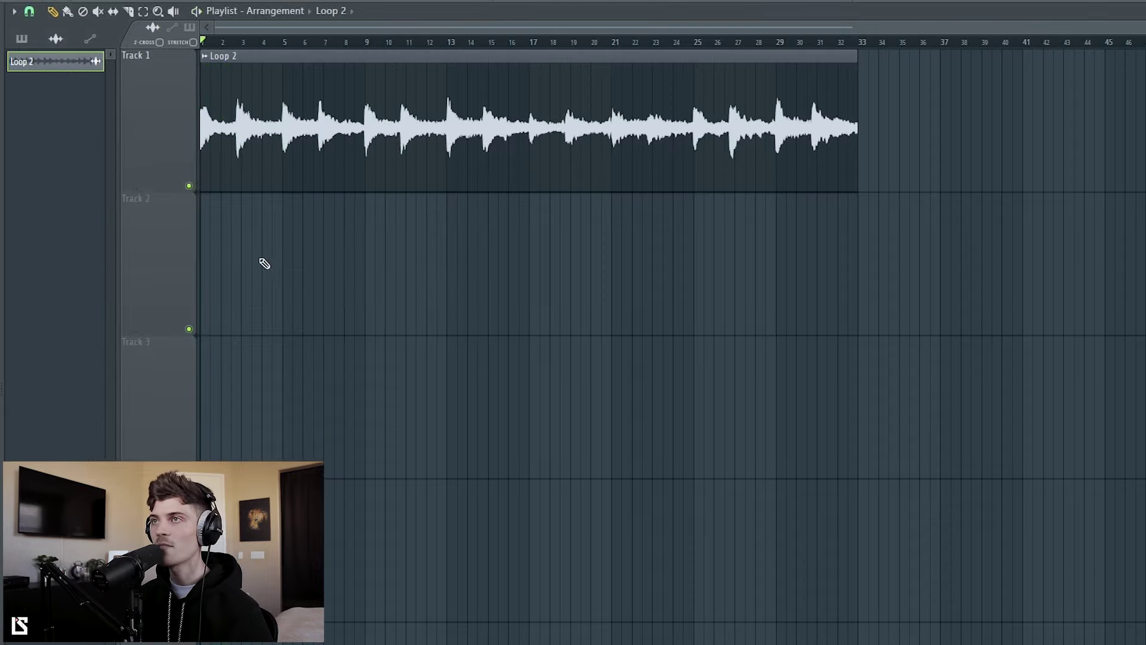
{"action": "left_click", "coordinate": [21, 39]}
- Place a Pattern 1 clip on Track 2 spanning bars 1 to 9
{"action": "left_click", "coordinate": [40, 64]}
{"action": "left_click", "coordinate": [204, 236]}
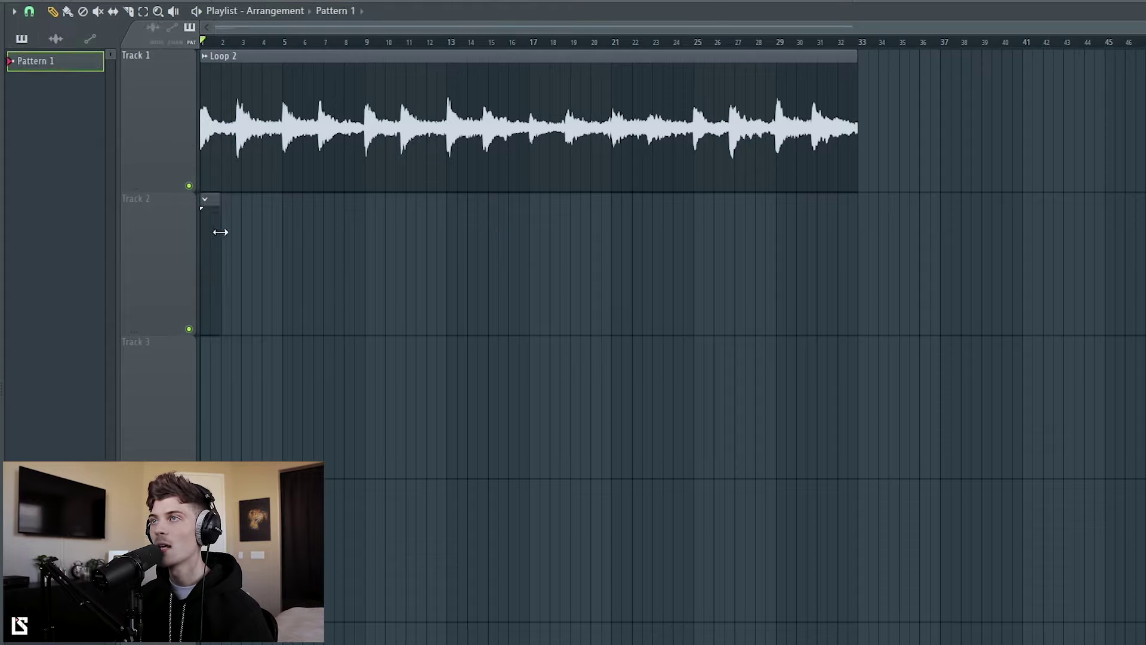
{"action": "left_click_drag", "start_coordinate": [220, 232], "coordinate": [366, 287]}
{"action": "left_click_drag", "start_coordinate": [366, 41], "coordinate": [203, 41]}
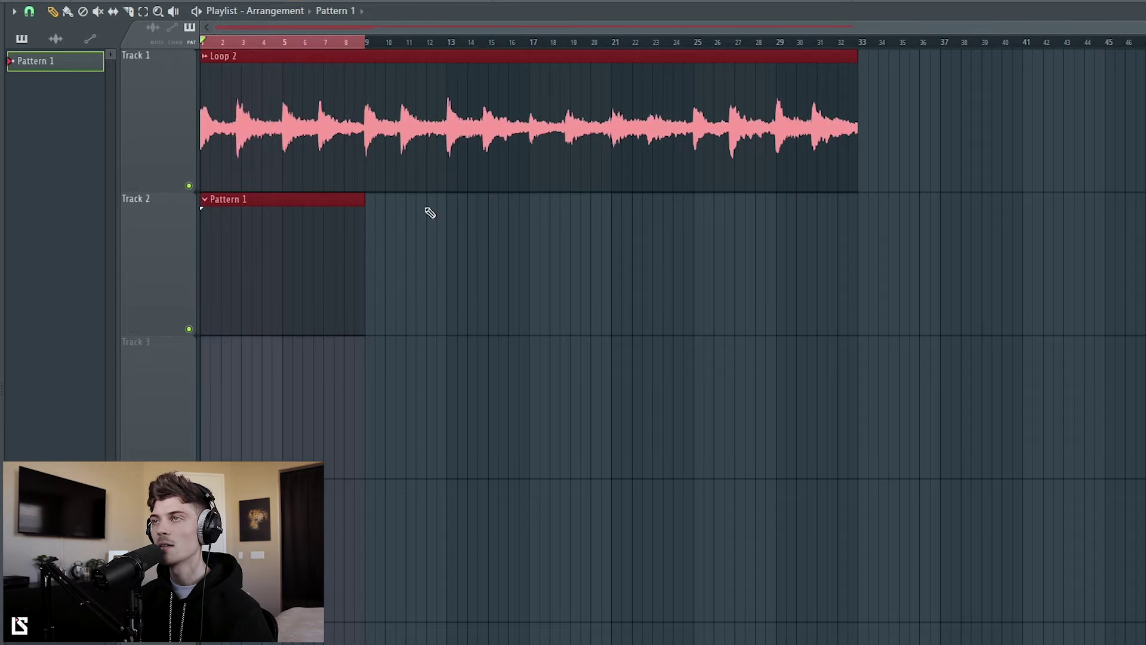
- Add Snare and Snare 2 hits on step 9, enable advanced looping, and add Snare hits up to the pattern's end
{"action": "key", "text": "F6"}
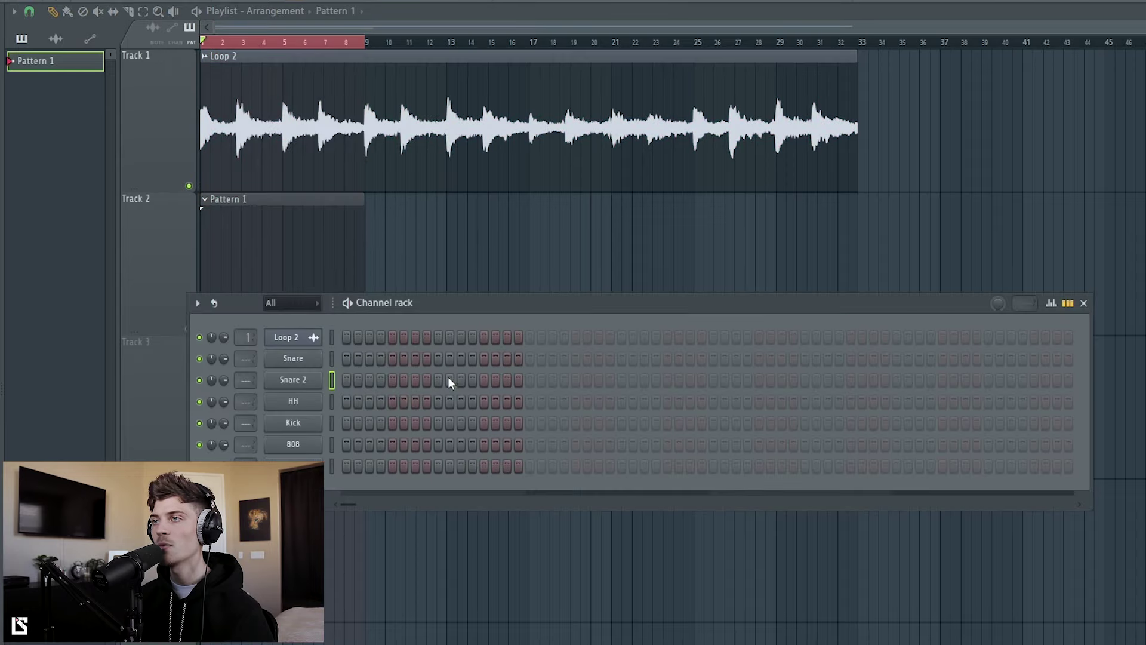
{"action": "left_click", "coordinate": [440, 361]}
{"action": "left_click", "coordinate": [439, 380]}
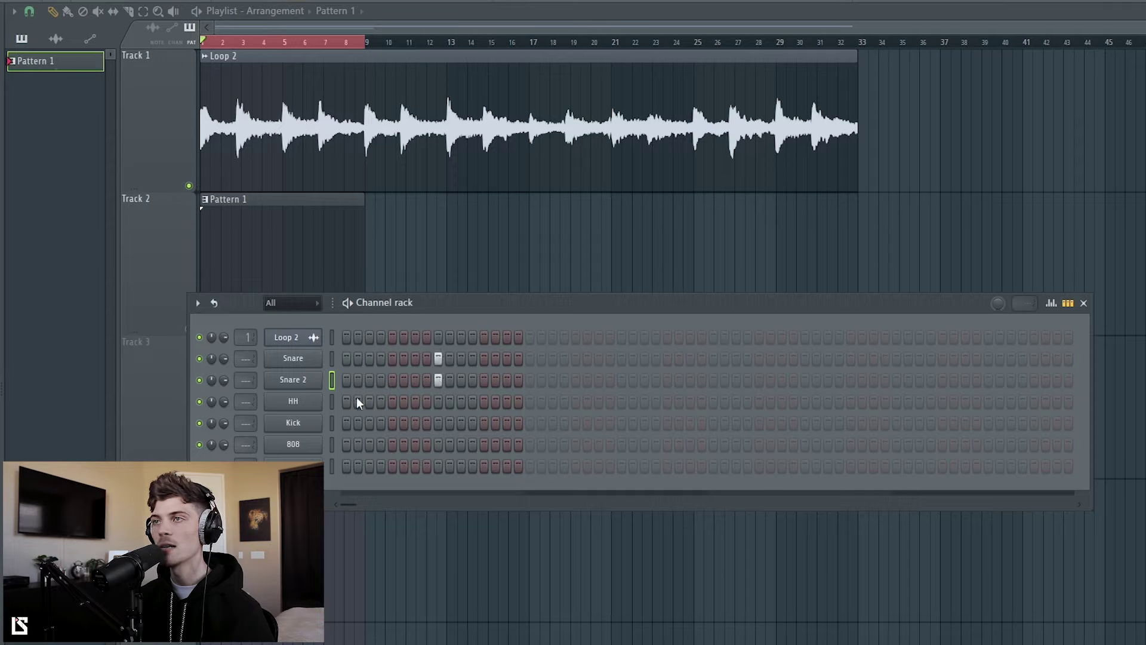
{"action": "left_click", "coordinate": [214, 304]}
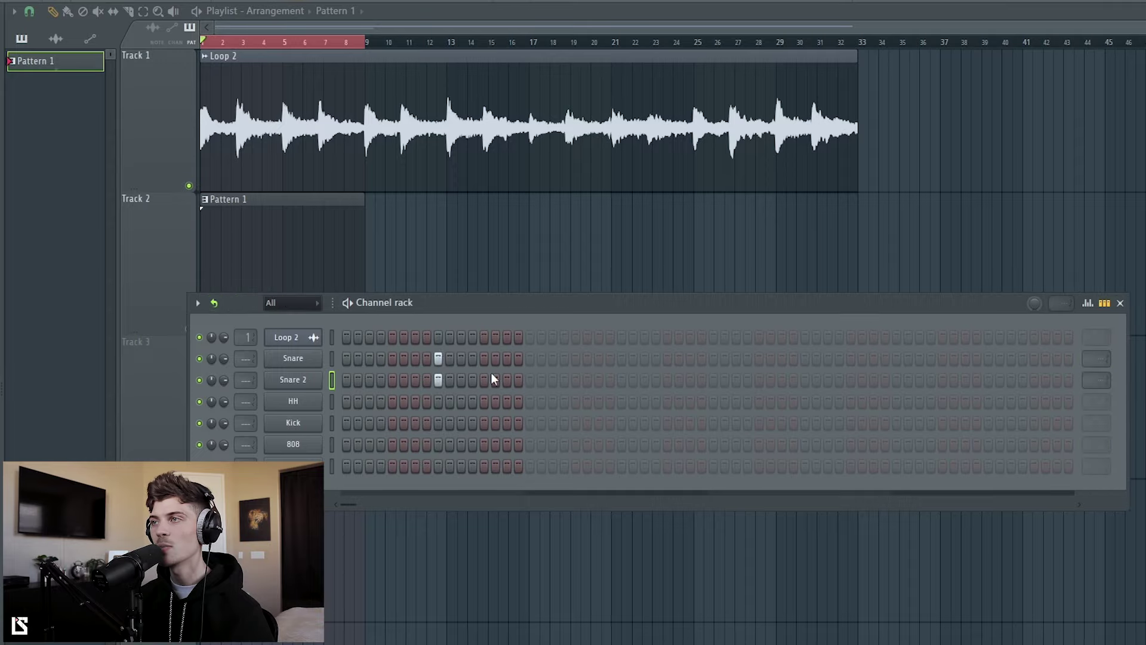
{"action": "left_click", "coordinate": [621, 358]}
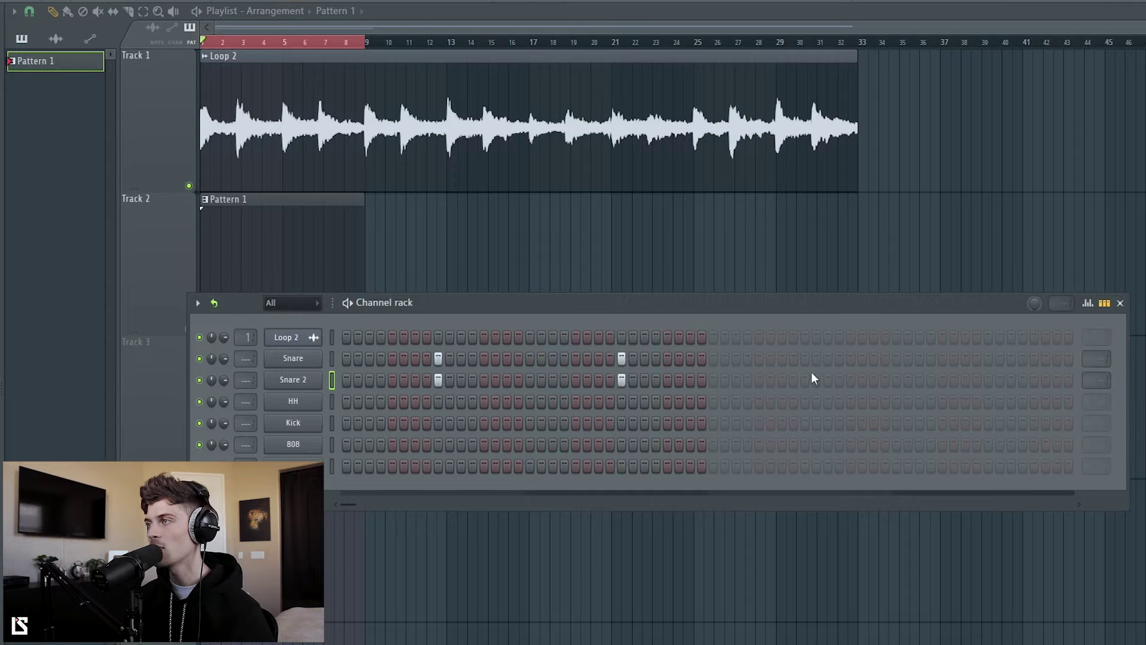
{"action": "left_click", "coordinate": [805, 358]}
{"action": "left_click_drag", "start_coordinate": [989, 358], "coordinate": [994, 363]}
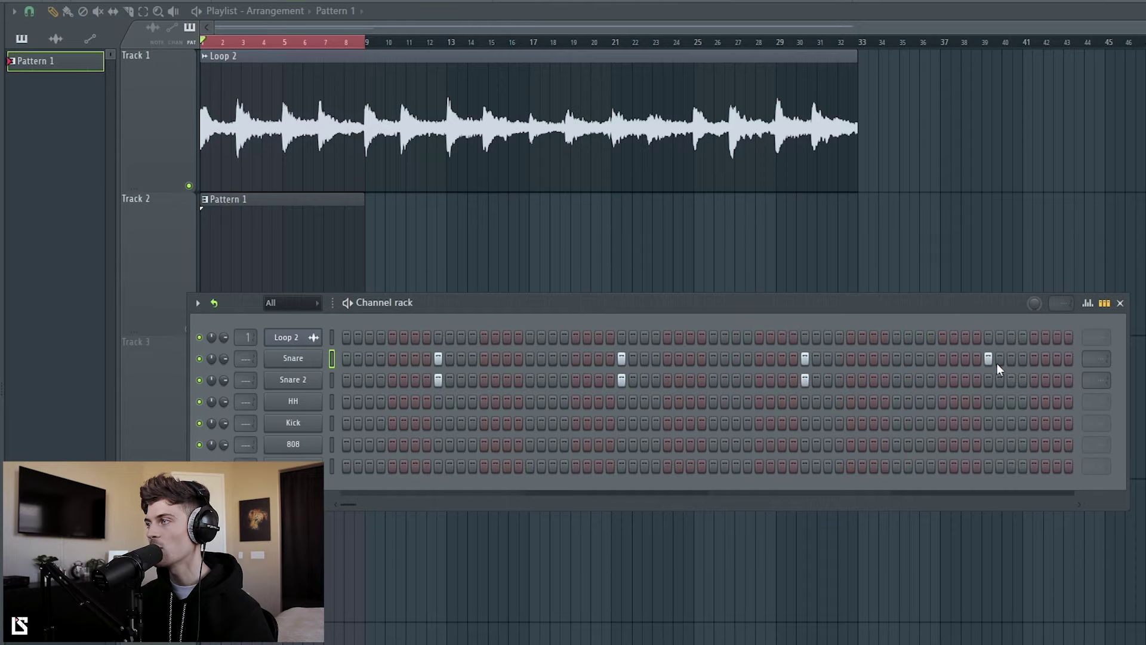
- Play the beat from bar 1 to hear the layered snares, then hide the channel rack
{"action": "key", "text": "space"}
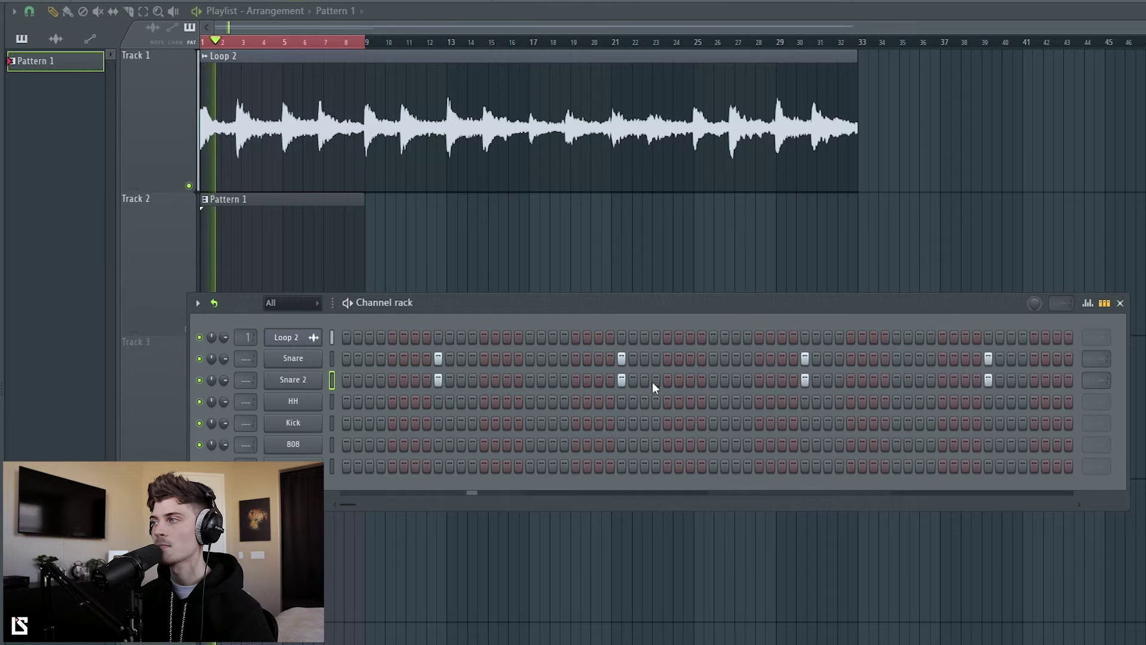
{"action": "key", "text": "space"}
{"action": "scroll", "coordinate": [1098, 358], "scroll_direction": "down", "scroll_amount": 6}
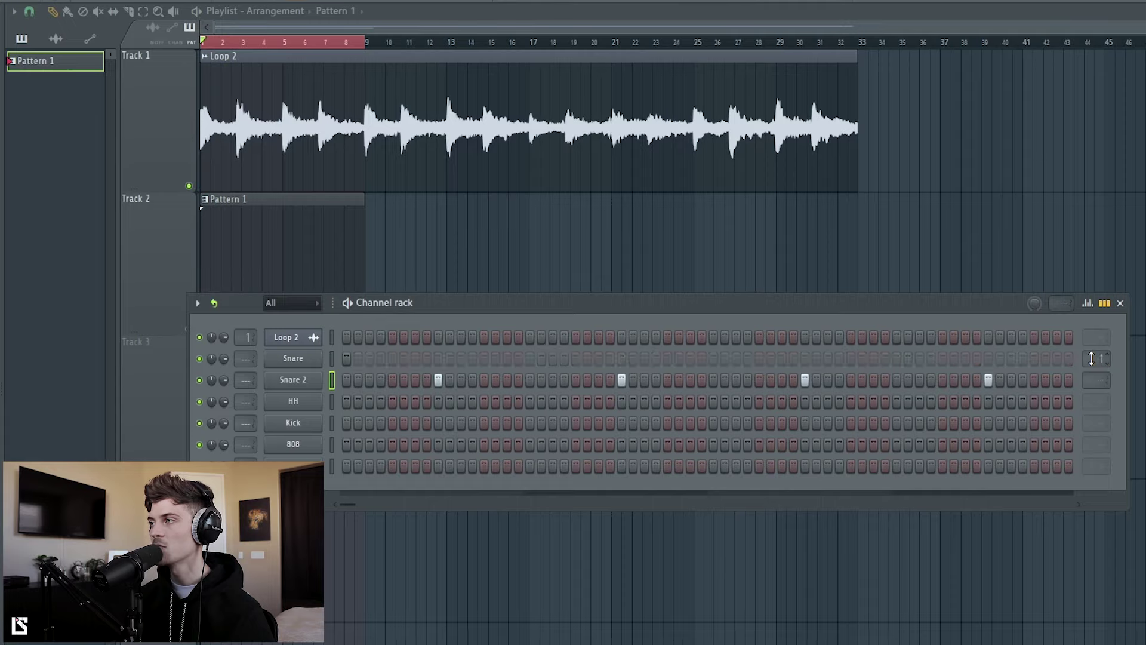
{"action": "key", "text": "space"}
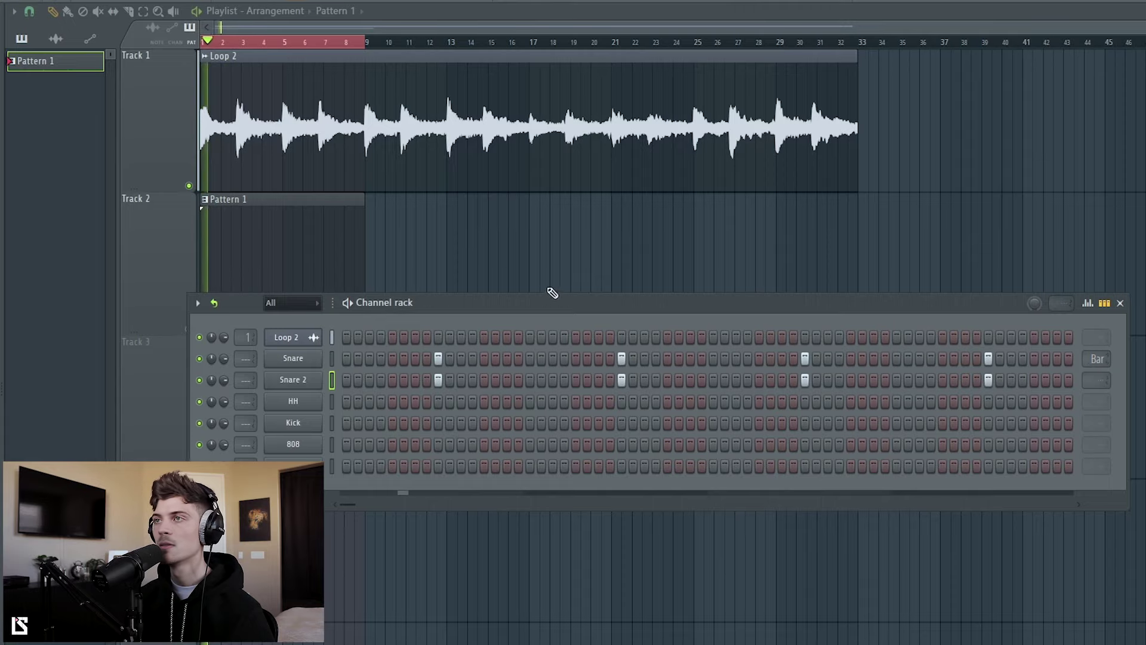
{"action": "key", "text": "F6"}
{"action": "key", "text": "F6"}
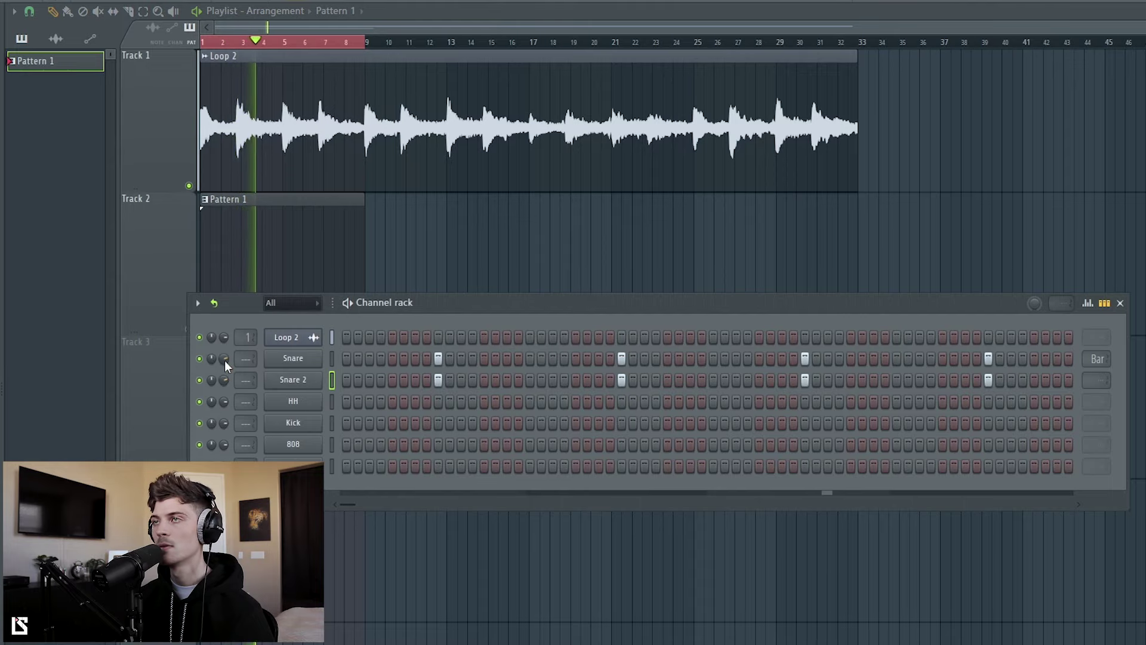
{"action": "key", "text": "F6"}
{"action": "scroll", "coordinate": [300, 45], "scroll_direction": "up", "scroll_amount": 5}
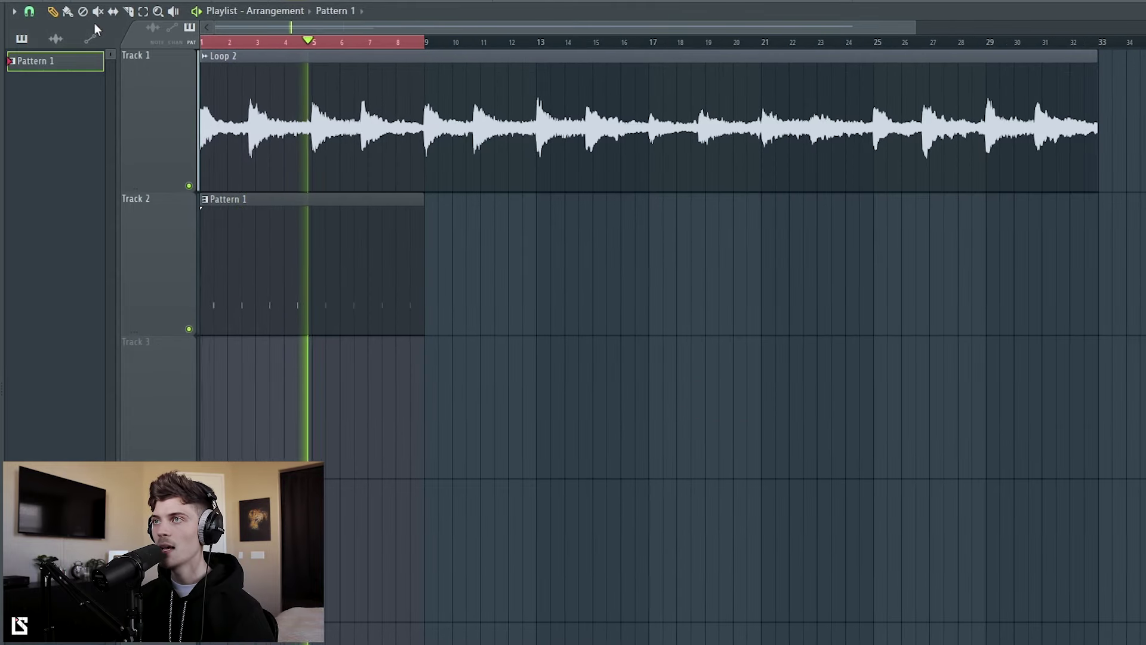
- Bring up the channel rack and move it down to uncover Track 2
{"action": "key", "text": "space"}
{"action": "scroll", "coordinate": [250, 26], "scroll_direction": "left", "scroll_amount": 1}
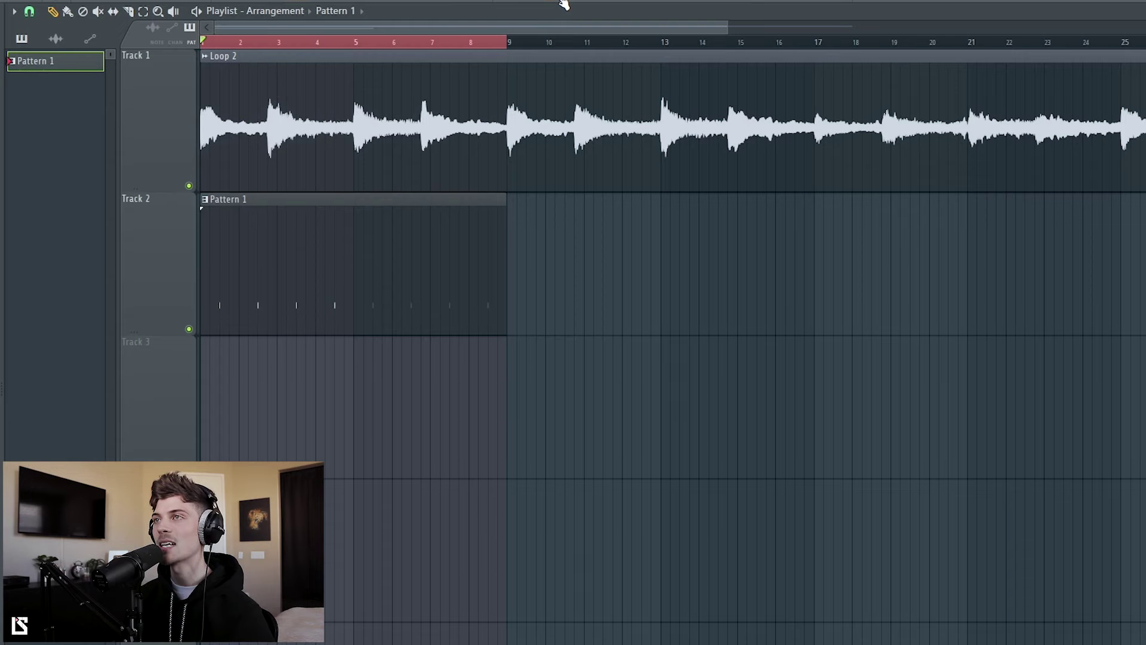
{"action": "key", "text": "F6"}
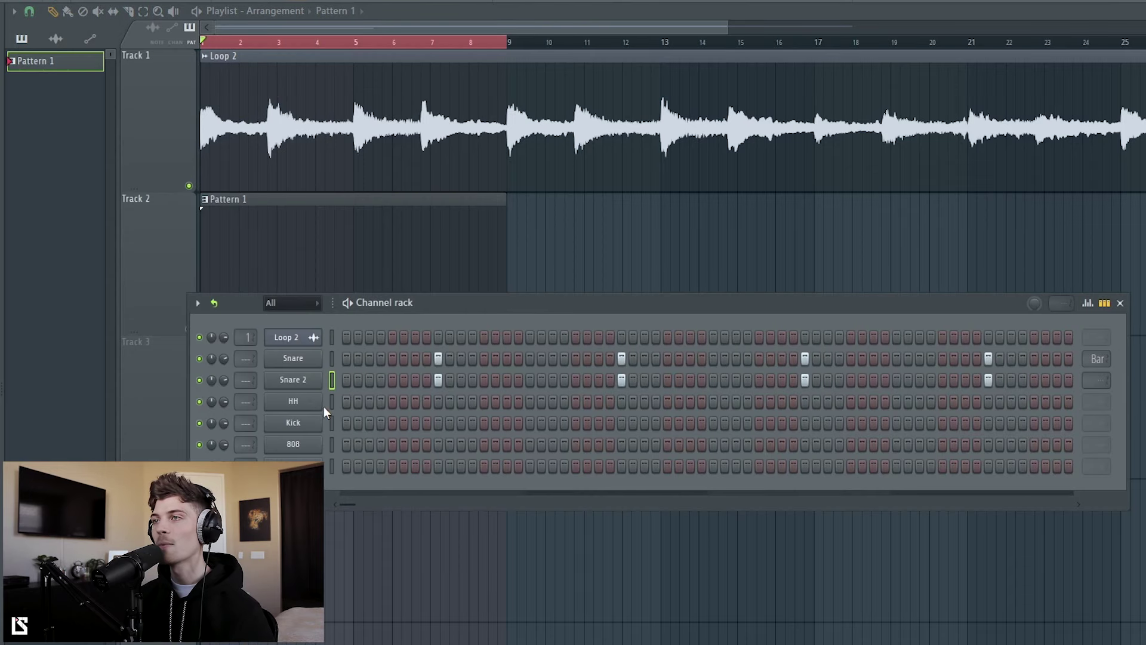
{"action": "left_click_drag", "start_coordinate": [325, 412], "coordinate": [332, 485]}
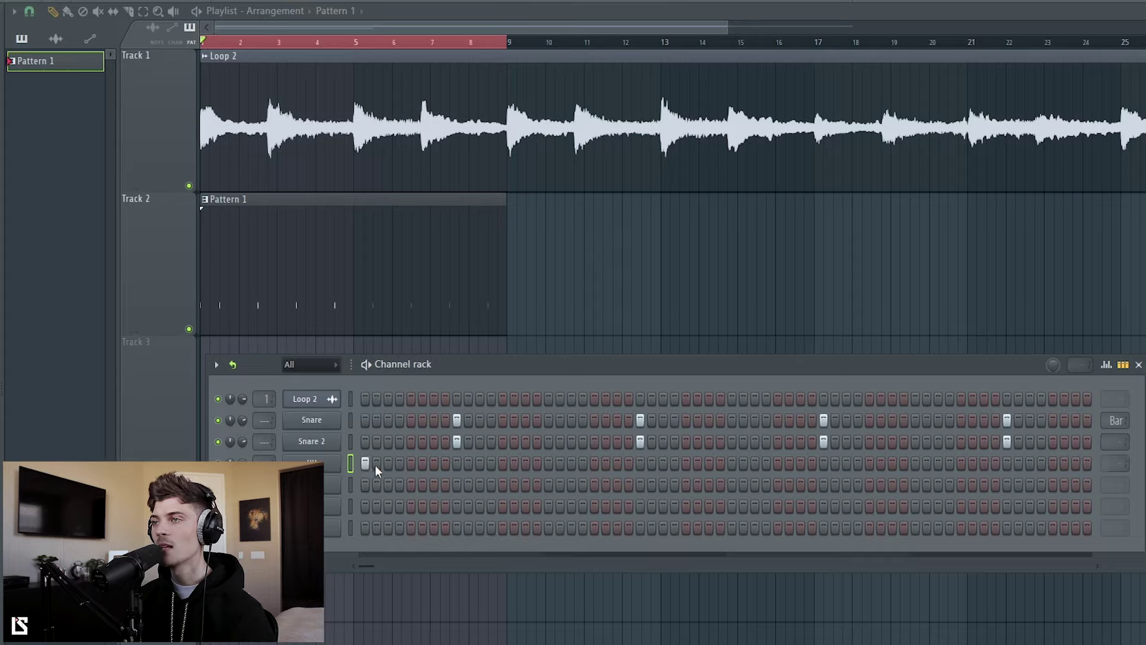
- While playing, add HH hits on the first step, steps 21, 33, 39 and near the pattern end
{"action": "key", "text": "space"}
{"action": "left_click", "coordinate": [433, 466]}
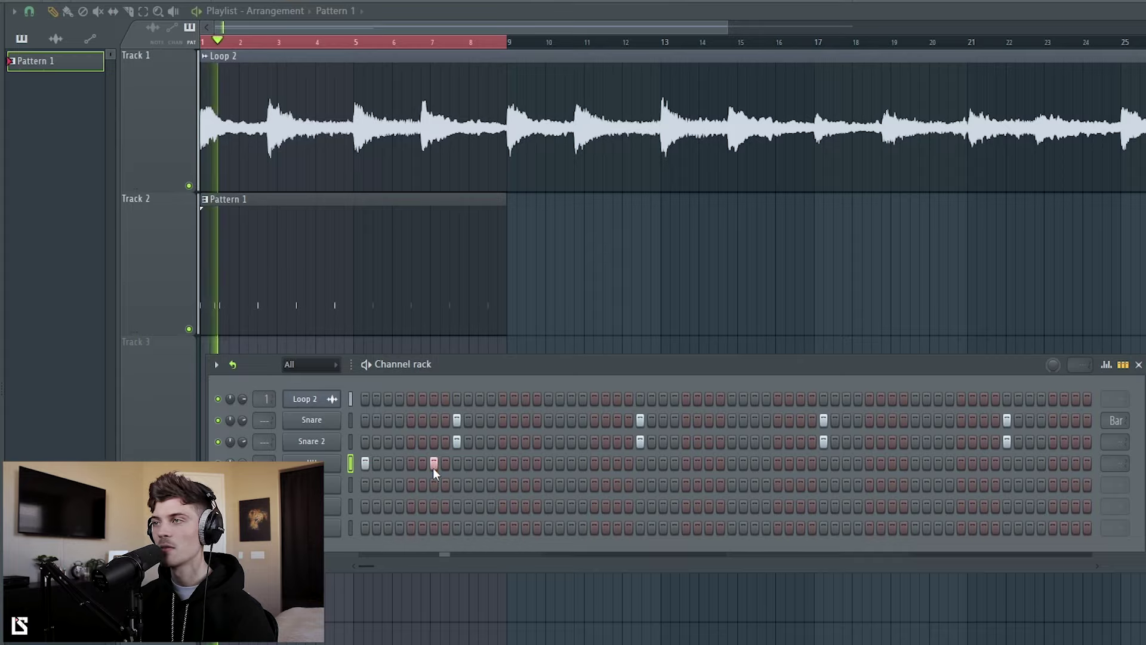
{"action": "left_click", "coordinate": [549, 466]}
{"action": "left_click", "coordinate": [549, 465]}
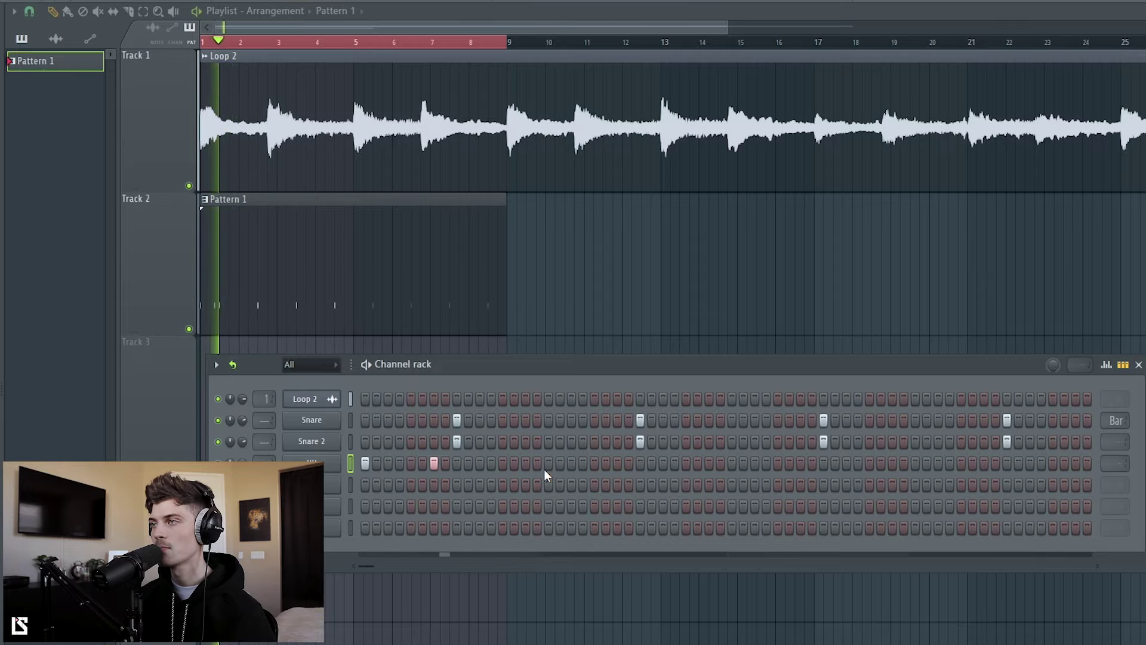
{"action": "left_click", "coordinate": [594, 464]}
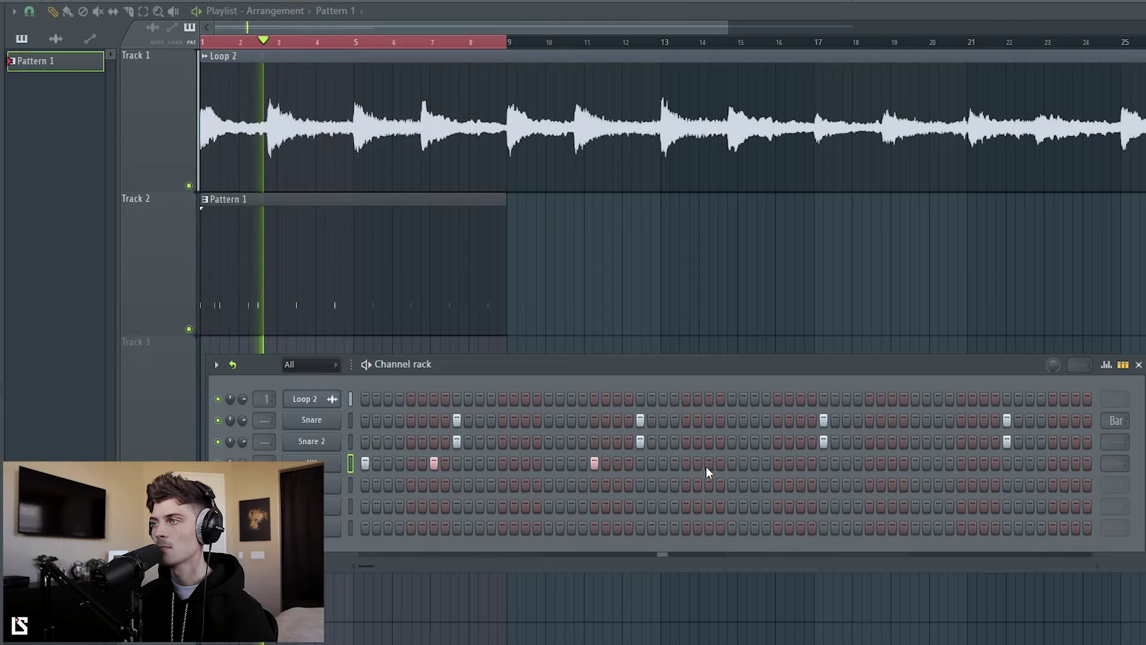
{"action": "left_click", "coordinate": [732, 464]}
{"action": "left_click", "coordinate": [800, 464]}
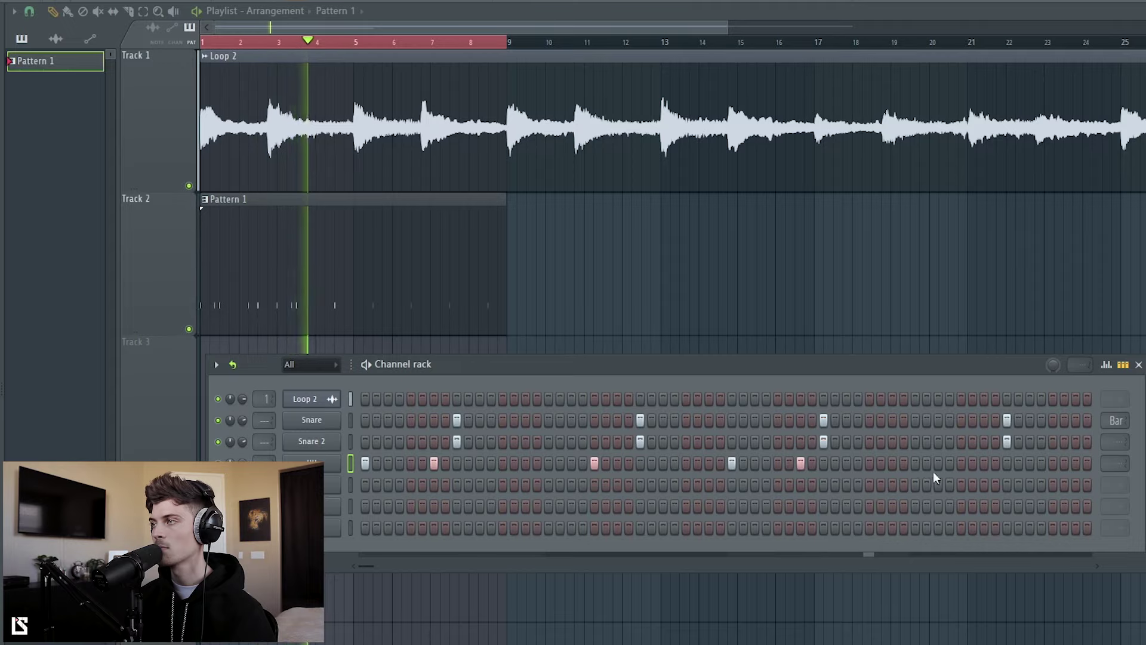
{"action": "left_click", "coordinate": [961, 464]}
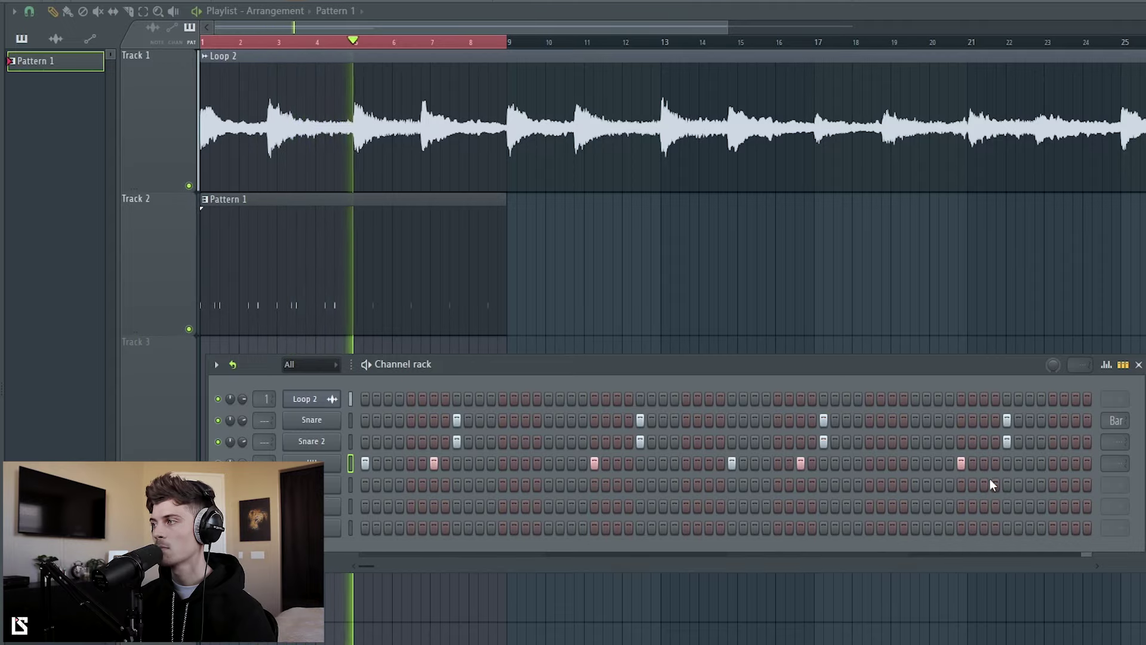
{"action": "key", "text": "space"}
- Open the HH channel in the piano roll, deselect its notes and play them
{"action": "right_click", "coordinate": [338, 465]}
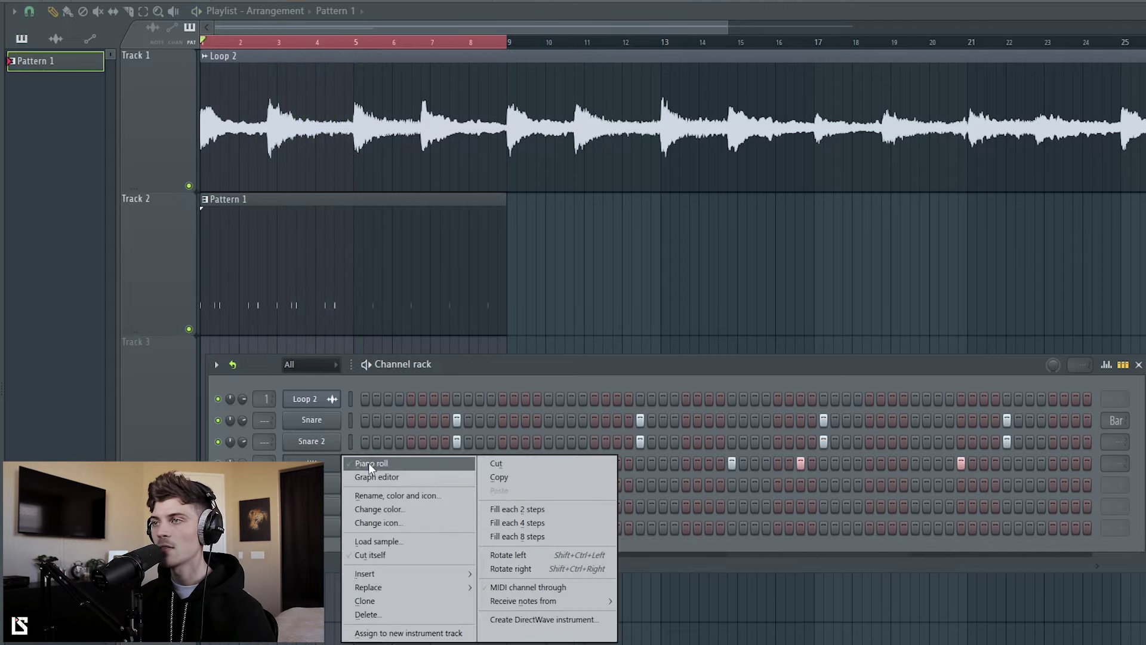
{"action": "left_click", "coordinate": [368, 463]}
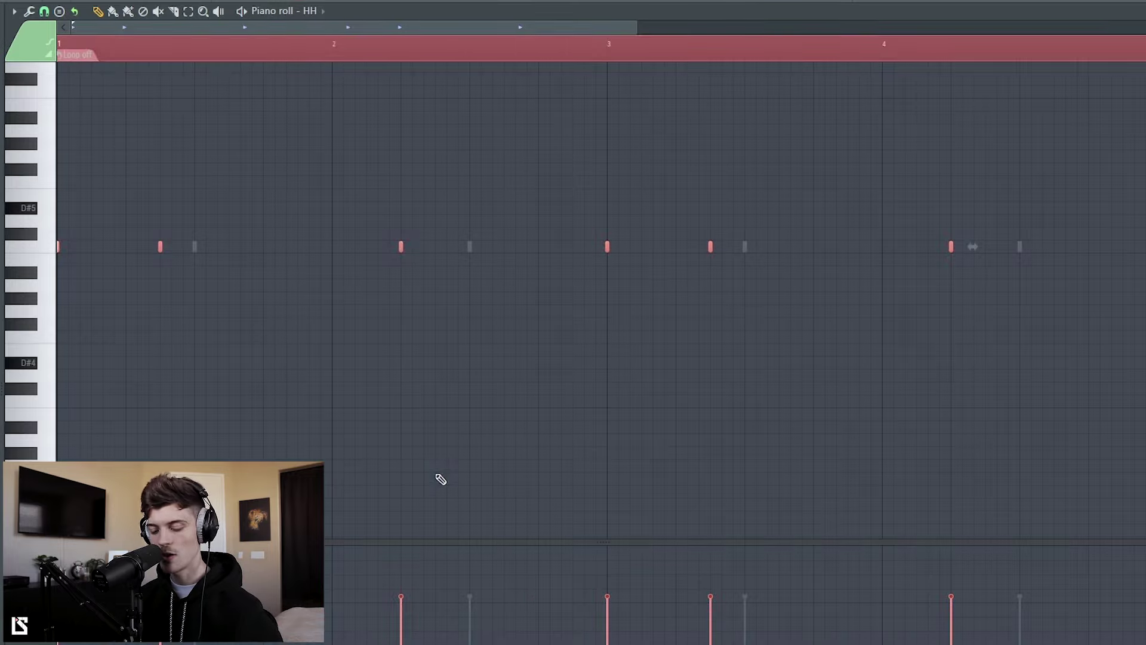
{"action": "left_click", "coordinate": [211, 51]}
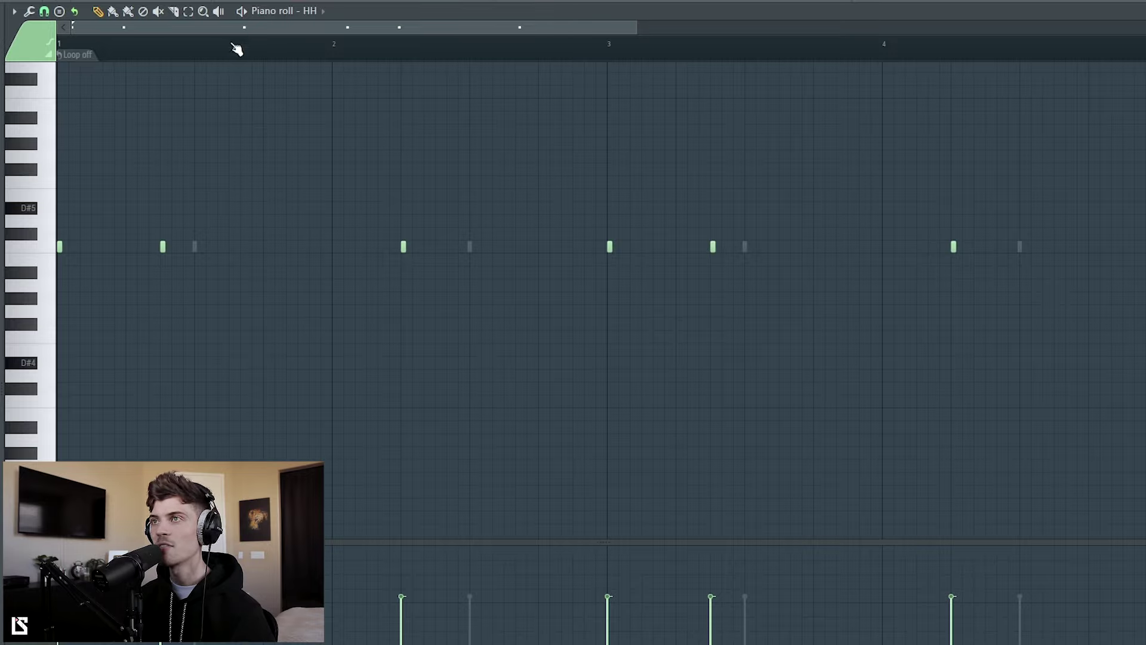
{"action": "key", "text": "space"}
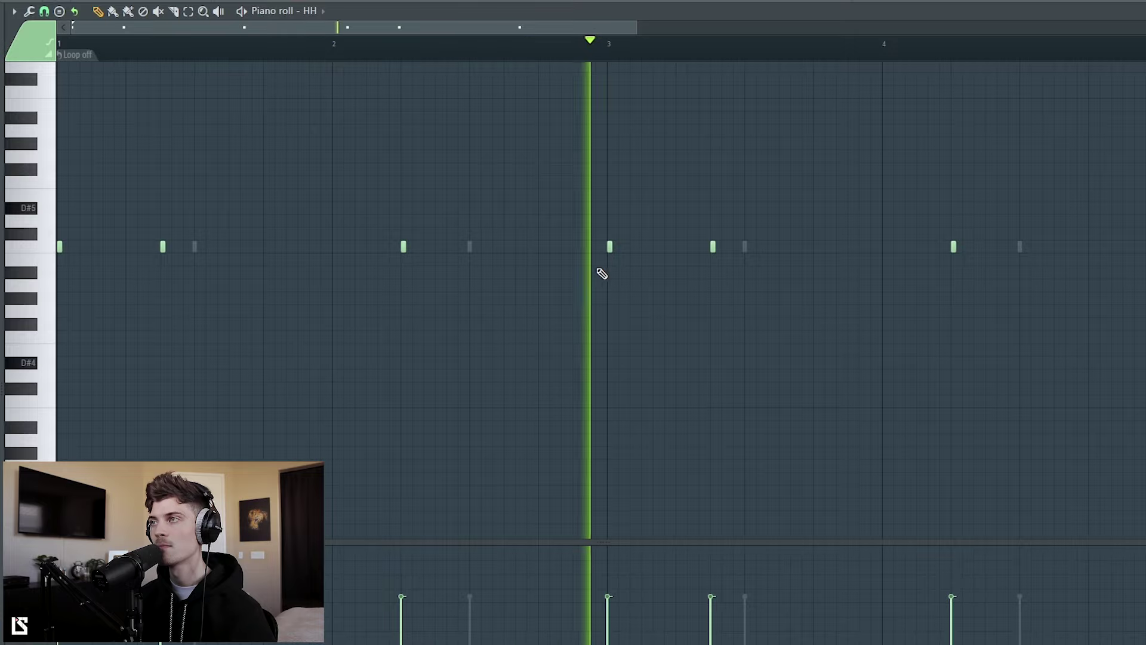
{"action": "key", "text": "space"}
- Replace the long hi-hat note with a short note on the hi-hat pitch just before bar 3
{"action": "left_click", "coordinate": [421, 53]}
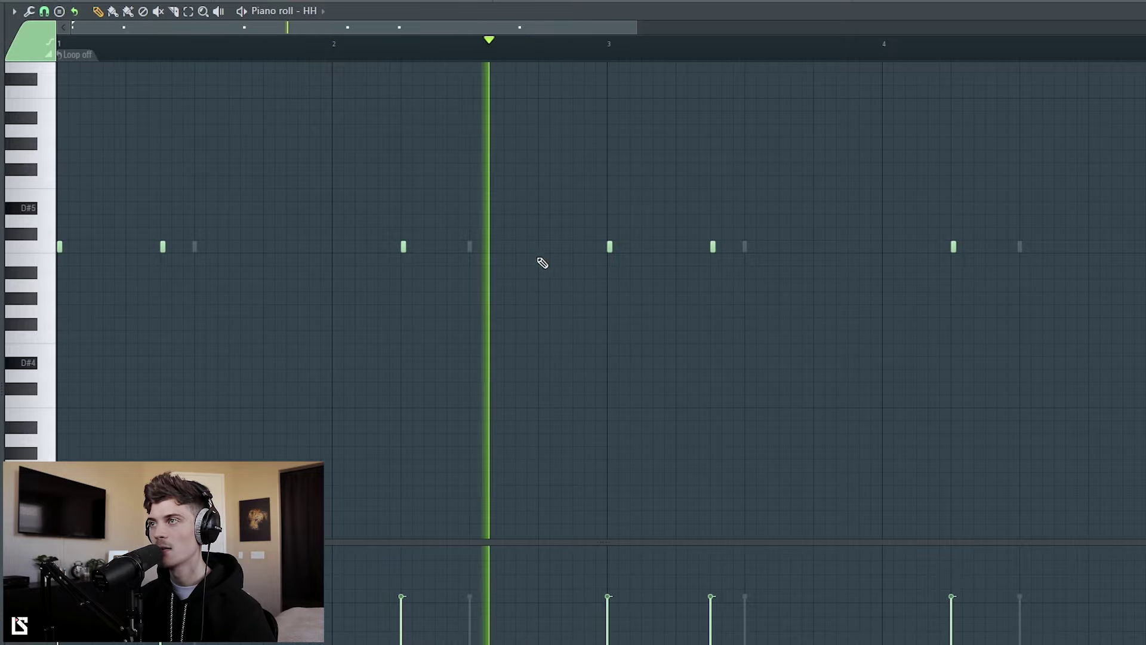
{"action": "key", "text": "space"}
{"action": "left_click", "coordinate": [544, 246]}
{"action": "right_click", "coordinate": [546, 251]}
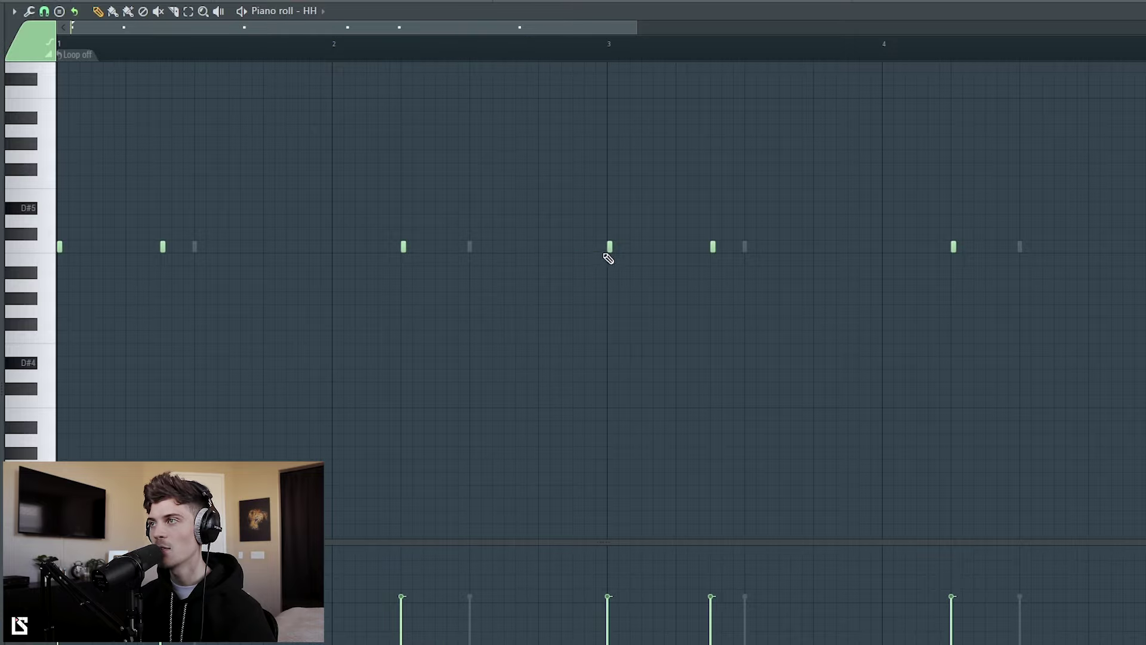
{"action": "left_click", "coordinate": [609, 248]}
{"action": "left_click", "coordinate": [569, 259]}
{"action": "left_click_drag", "start_coordinate": [575, 259], "coordinate": [588, 248]}
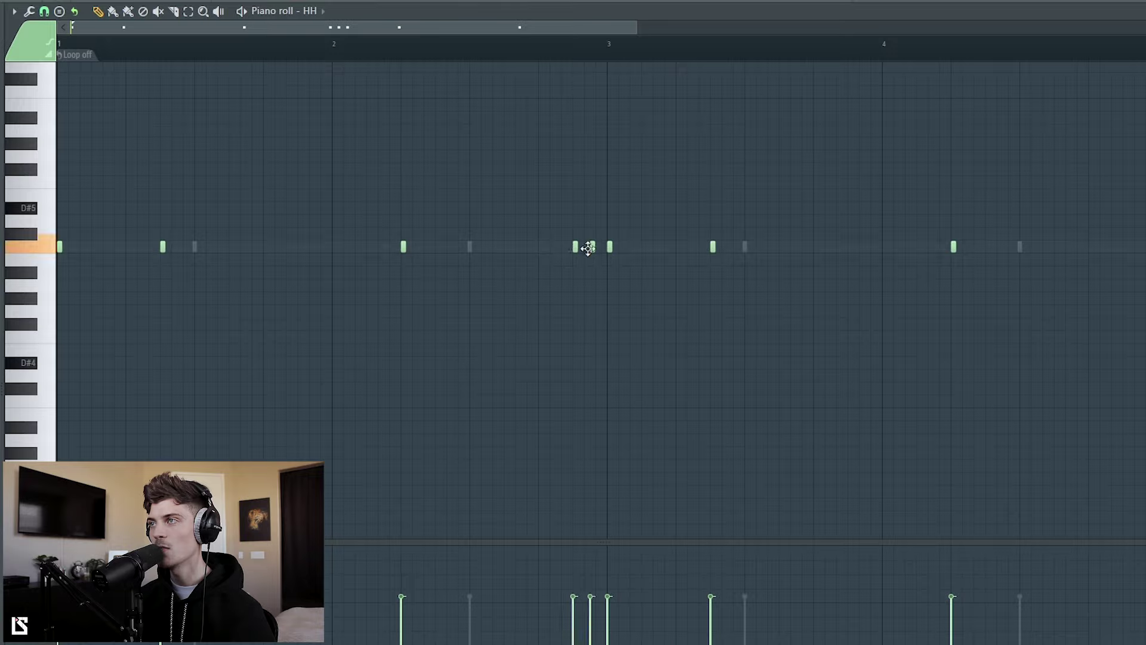
{"action": "key", "text": "space"}
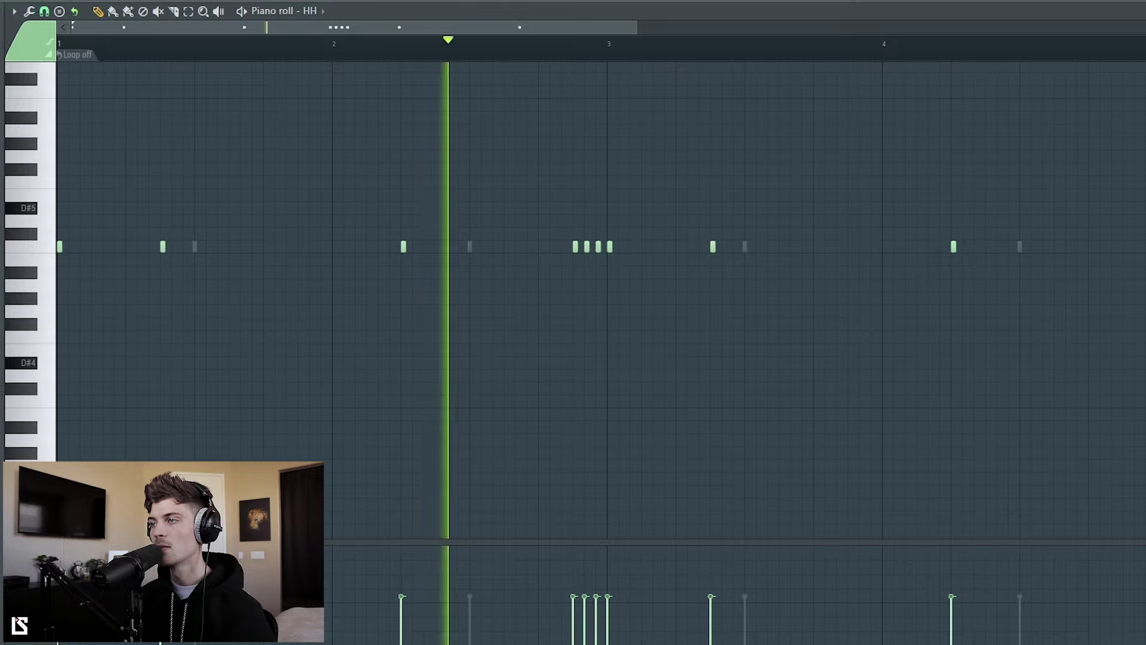
{"action": "key", "text": "space"}
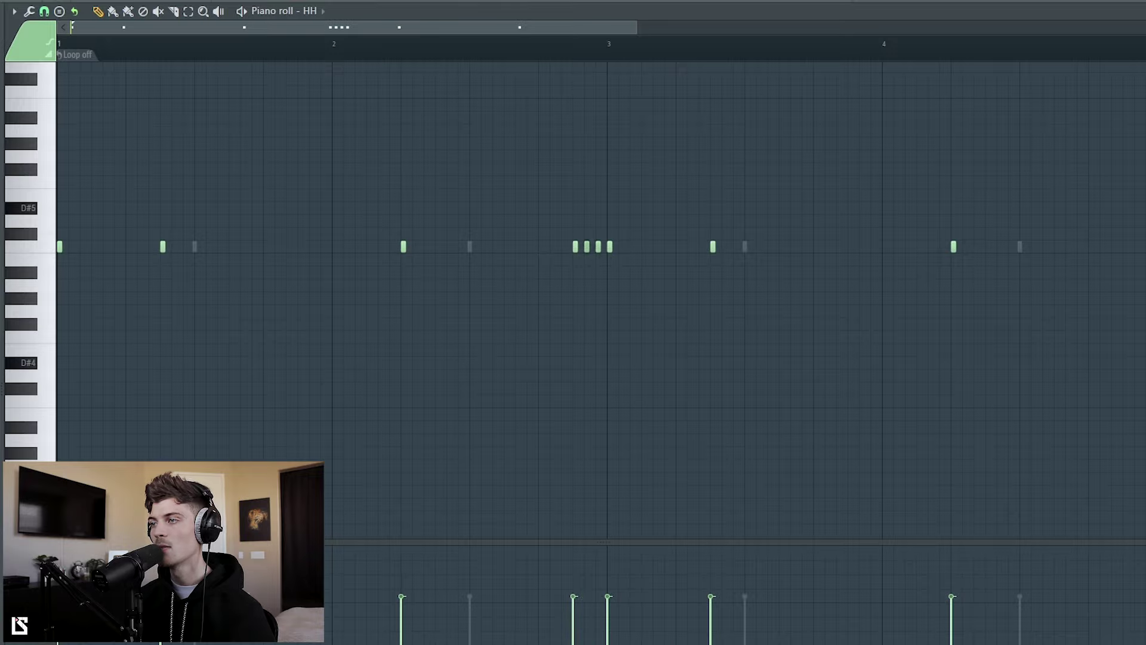
{"action": "key", "text": "space"}
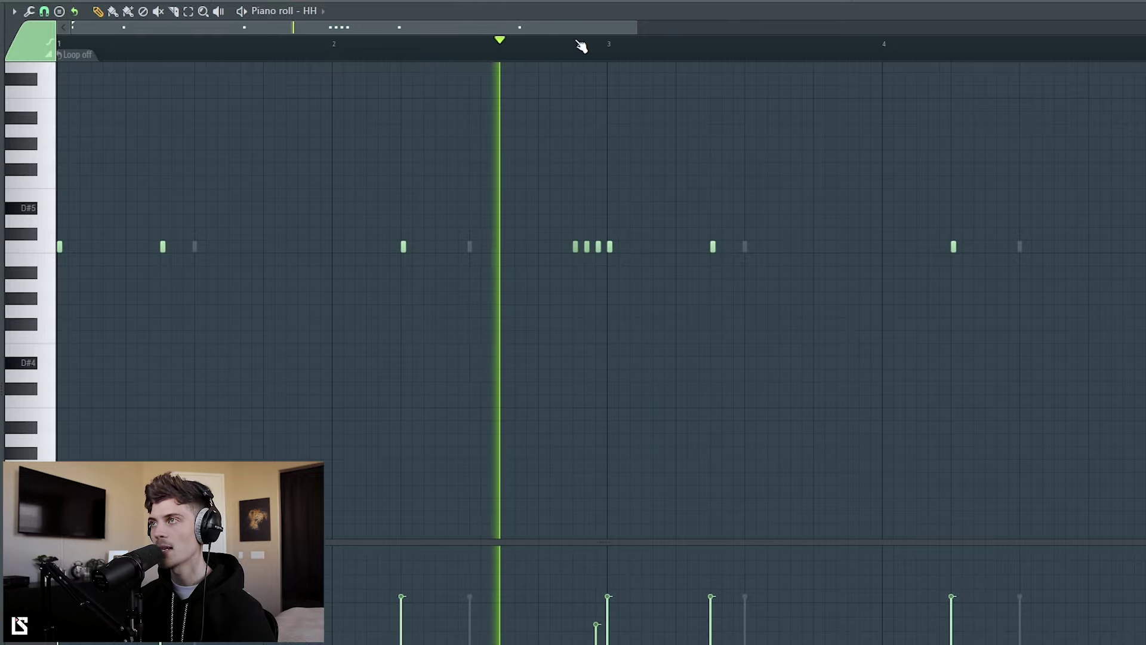
{"action": "left_click_drag", "start_coordinate": [577, 37], "coordinate": [645, 39]}
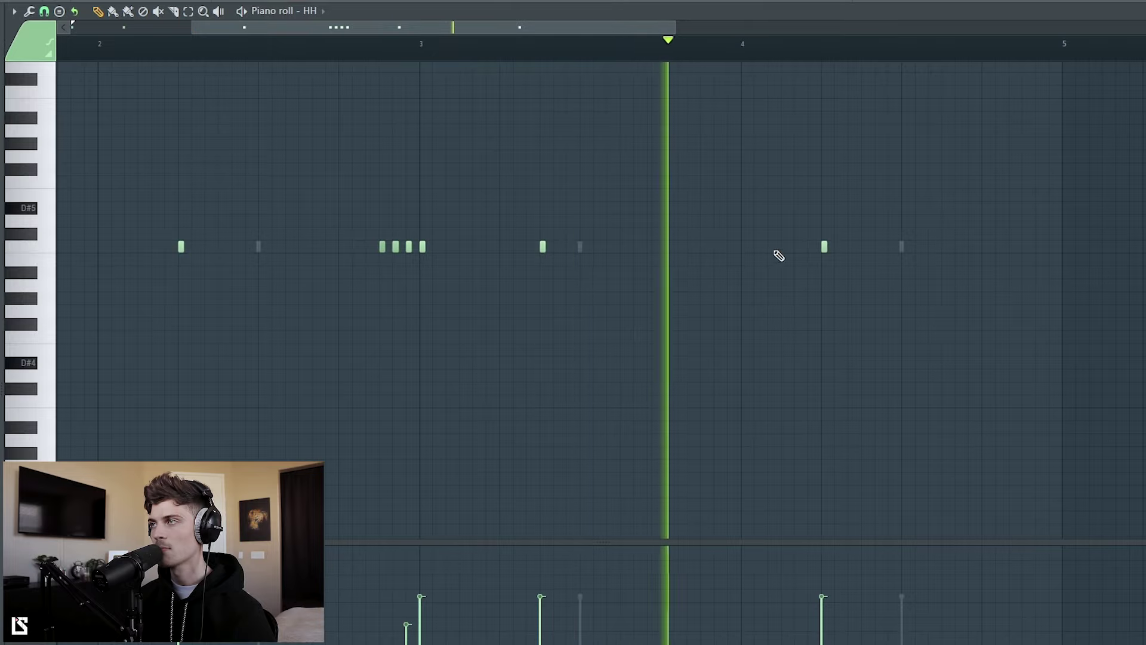
- Replace the bar 4 hi-hat note with three quick notes at and after bar 4
{"action": "right_click", "coordinate": [751, 247]}
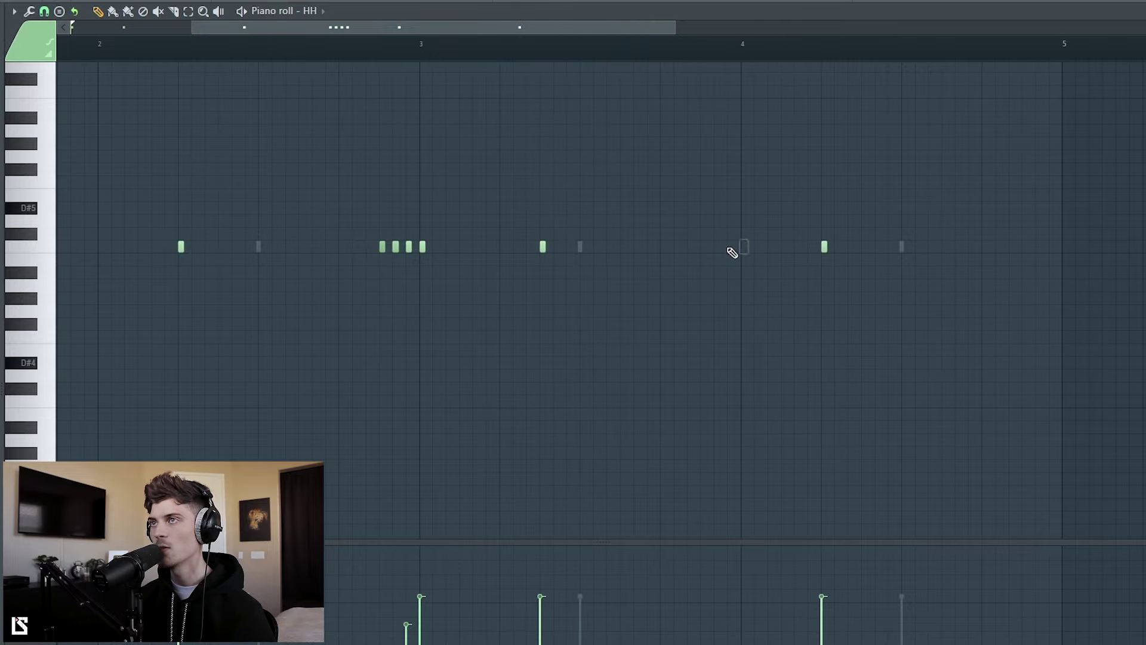
{"action": "scroll", "coordinate": [746, 245], "scroll_direction": "up", "scroll_amount": 2}
{"action": "left_click", "coordinate": [746, 246]}
{"action": "key", "text": "space"}
{"action": "left_click", "coordinate": [794, 249]}
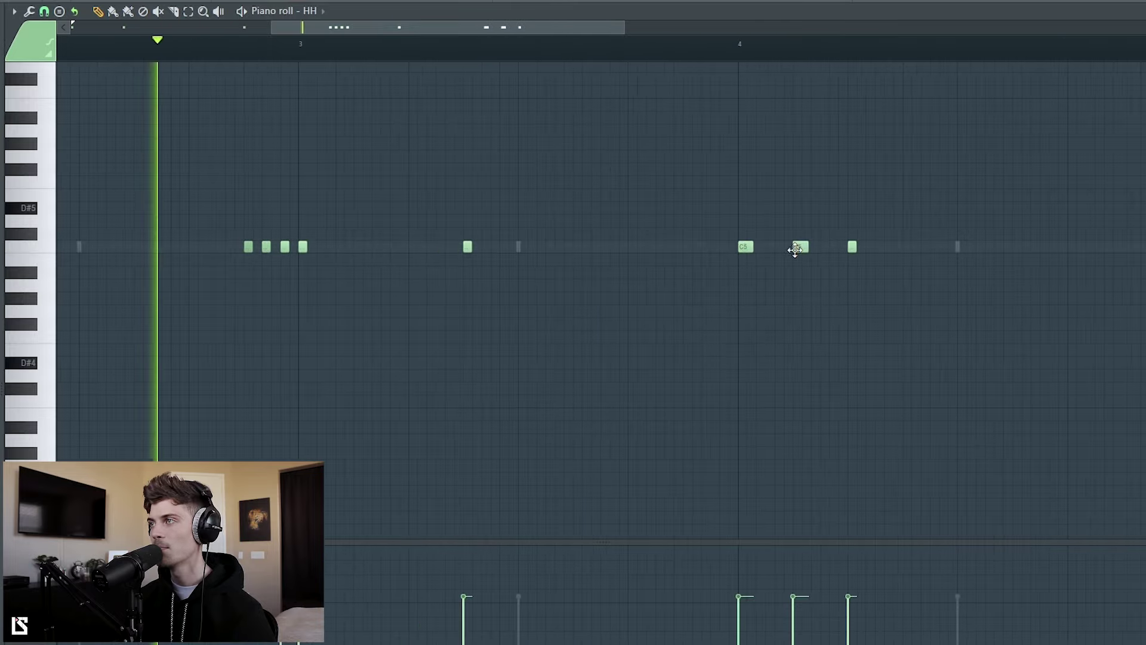
{"action": "left_click", "coordinate": [820, 250]}
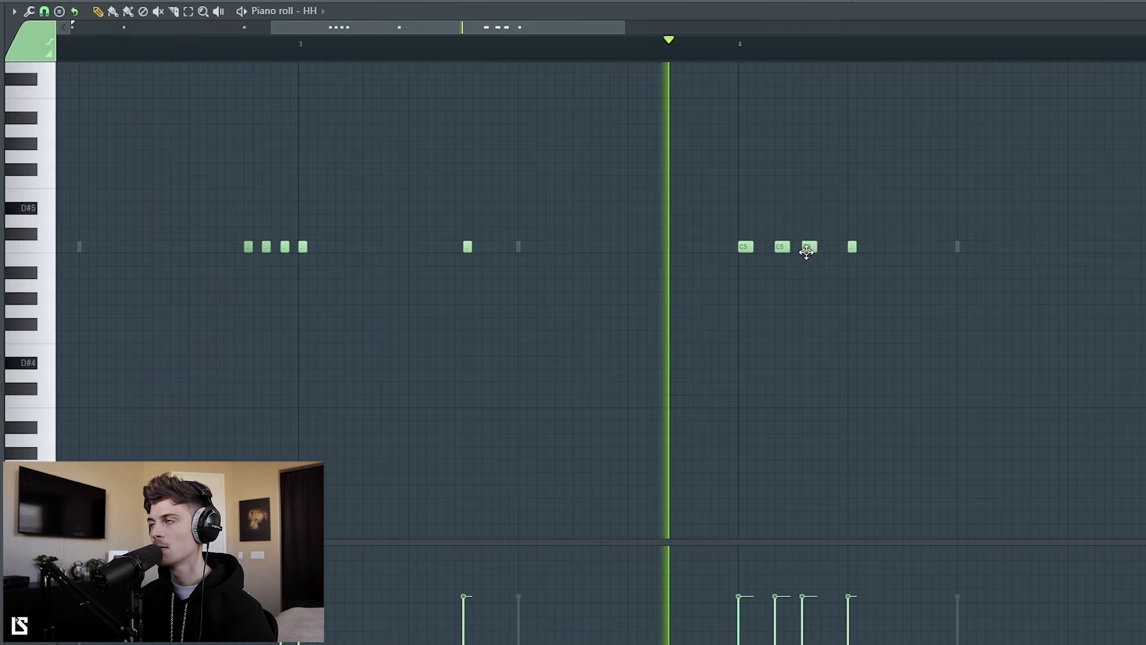
{"action": "key", "text": "space"}
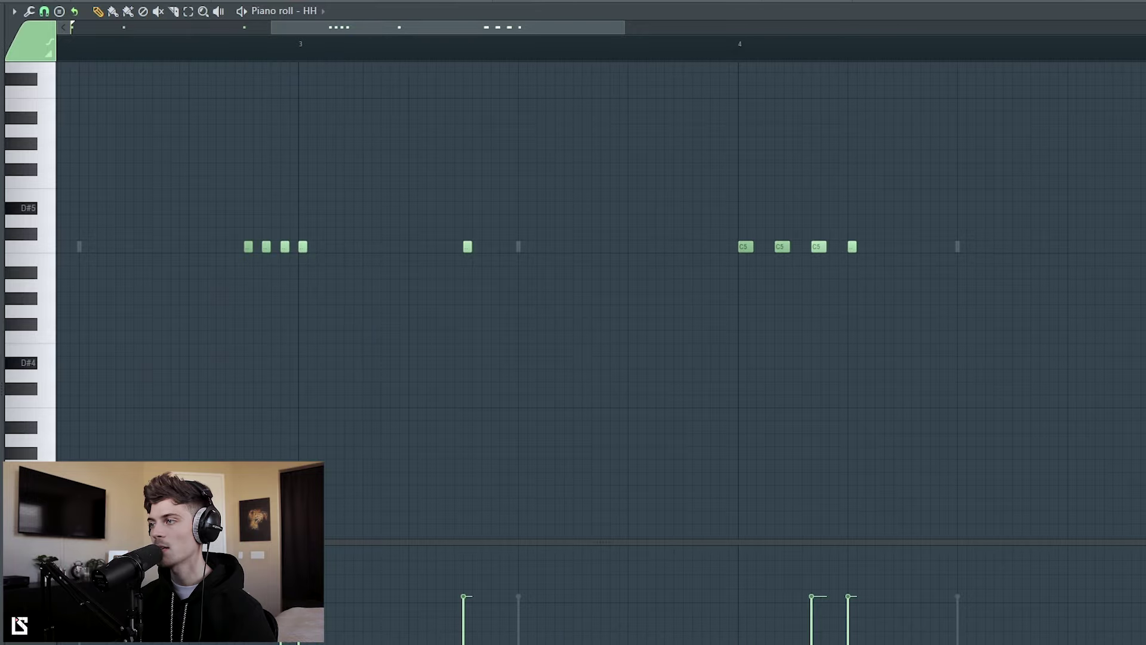
{"action": "key", "text": "space"}
- Move the three notes after bar 4 up to C5 and deselect them
{"action": "left_click_drag", "start_coordinate": [709, 190], "coordinate": [840, 304]}
{"action": "key", "text": "shift+Down"}
{"action": "key", "text": "shift+Down"}
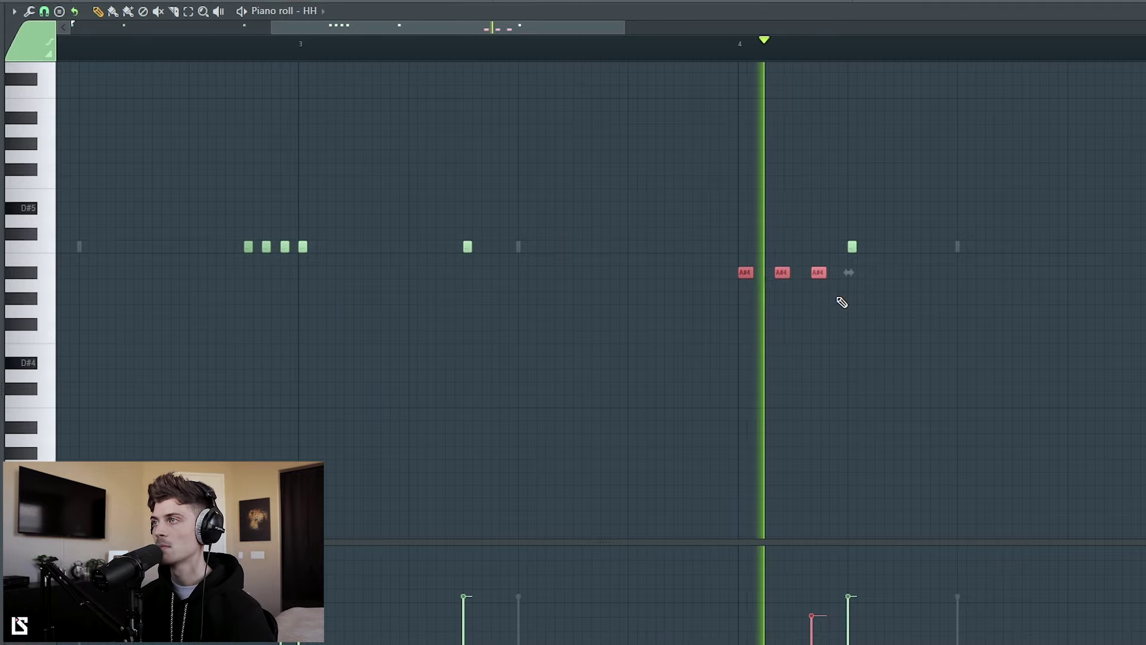
{"action": "left_click_drag", "start_coordinate": [743, 271], "coordinate": [743, 246]}
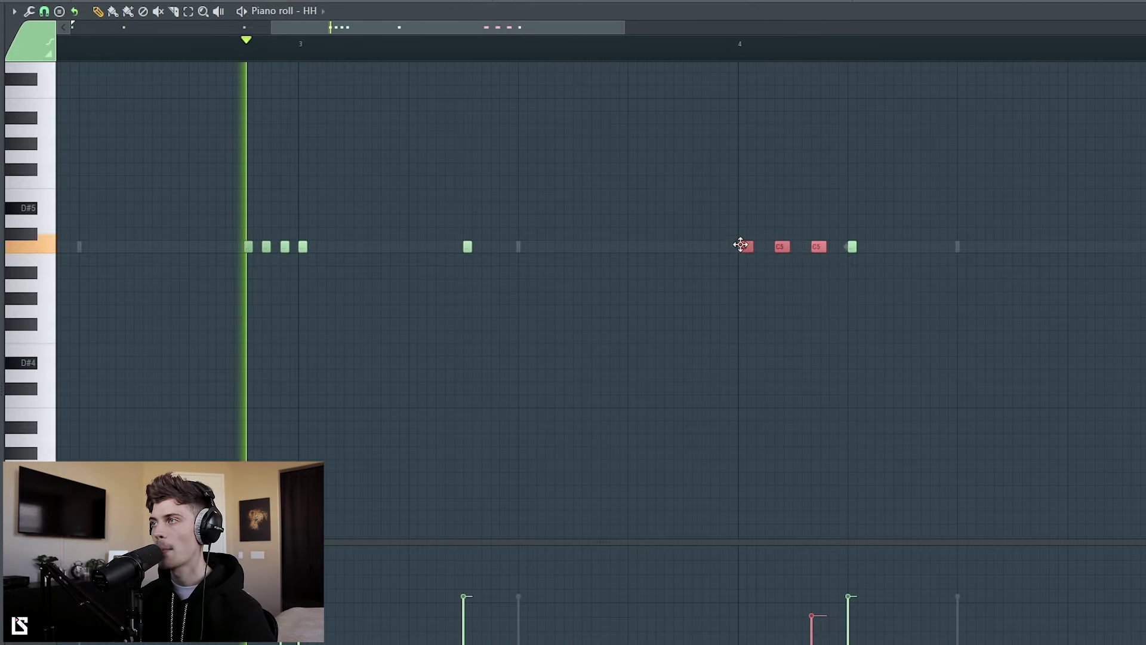
{"action": "scroll", "coordinate": [806, 608], "scroll_direction": "down", "scroll_amount": 1}
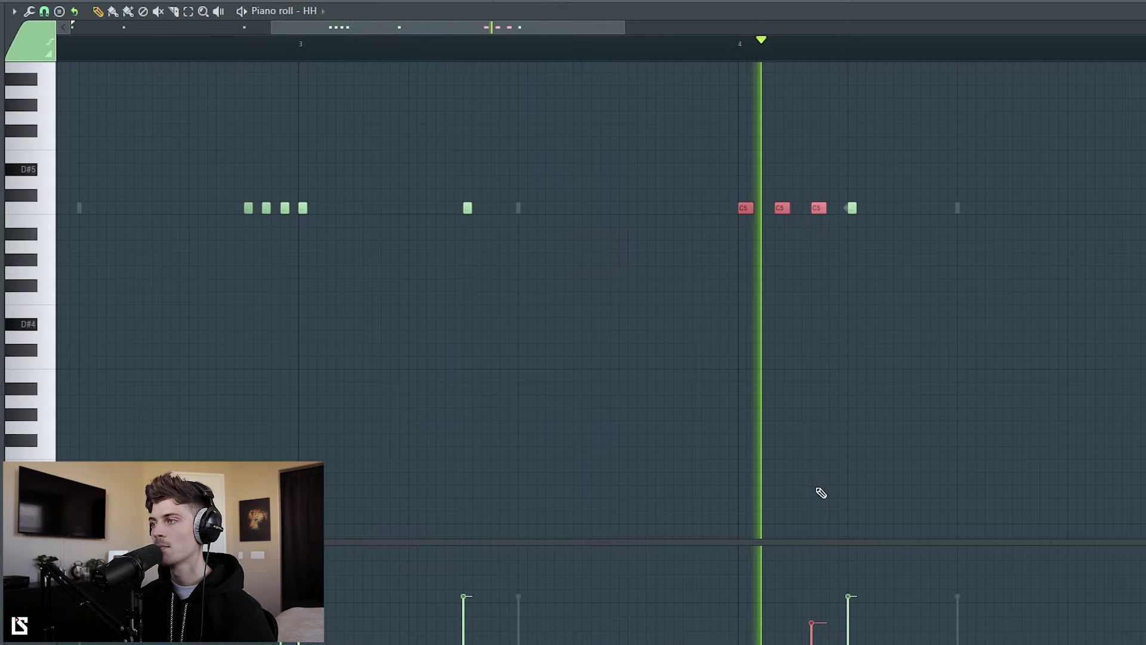
{"action": "left_click", "coordinate": [814, 446]}
{"action": "scroll", "coordinate": [675, 53], "scroll_direction": "down", "scroll_amount": 2}
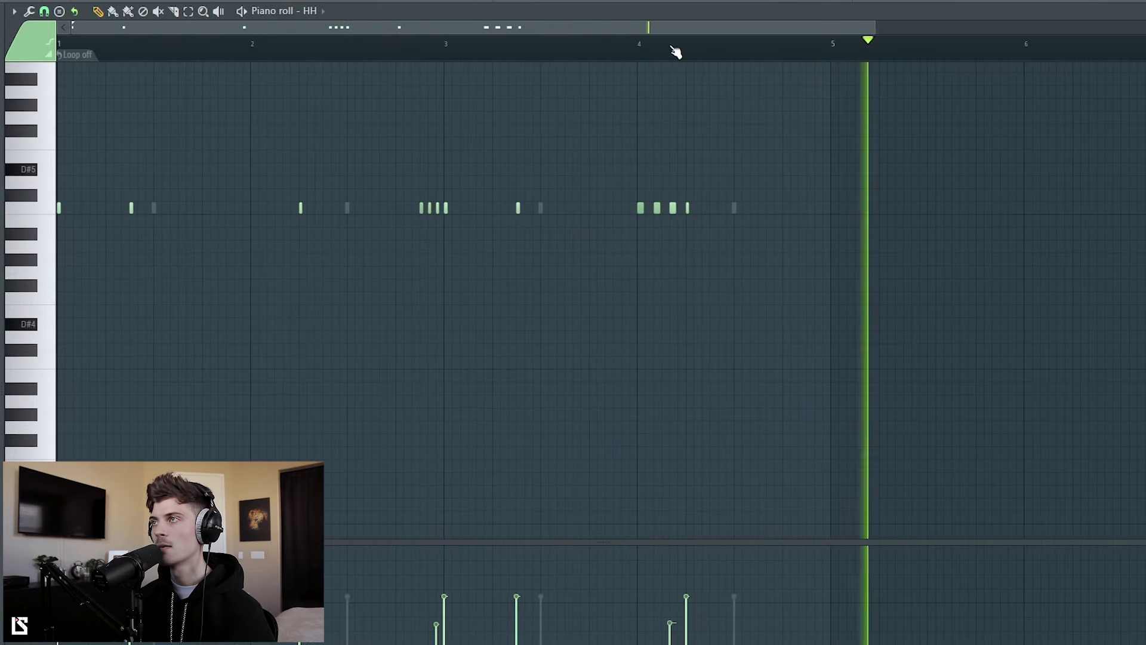
{"action": "scroll", "coordinate": [235, 121], "scroll_direction": "down", "scroll_amount": 1}
{"action": "scroll", "coordinate": [236, 126], "scroll_direction": "up", "scroll_amount": 3}
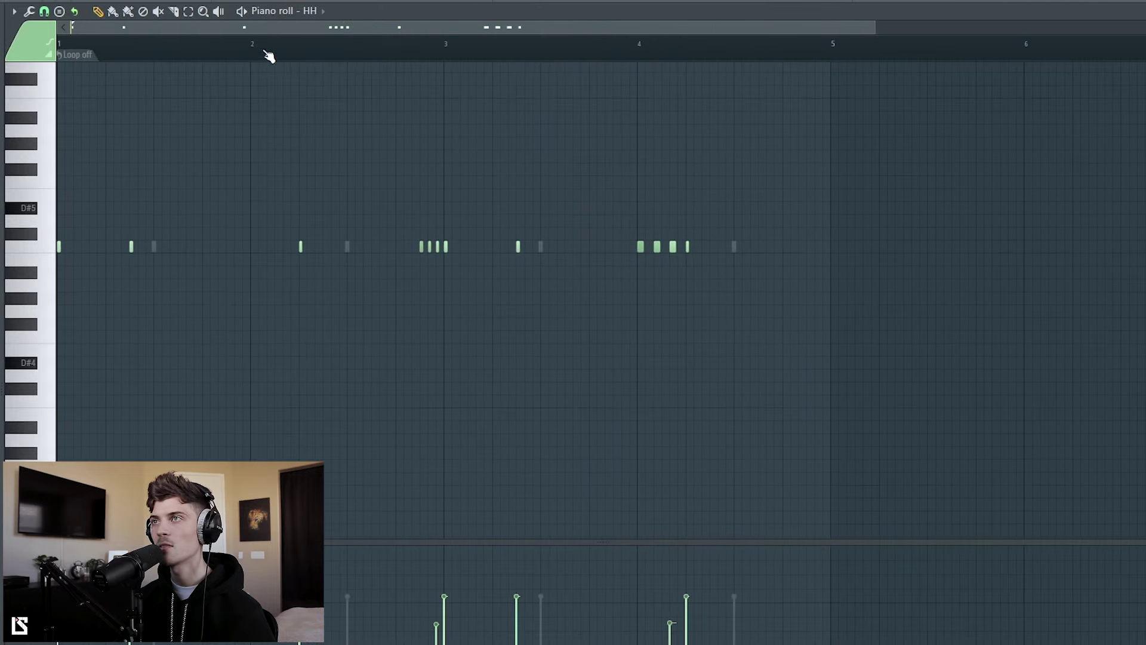
{"action": "key", "text": "space"}
- Enable step 5 on the bottom channel, audition the beat, and hide the channel rack
{"action": "key", "text": "F6"}
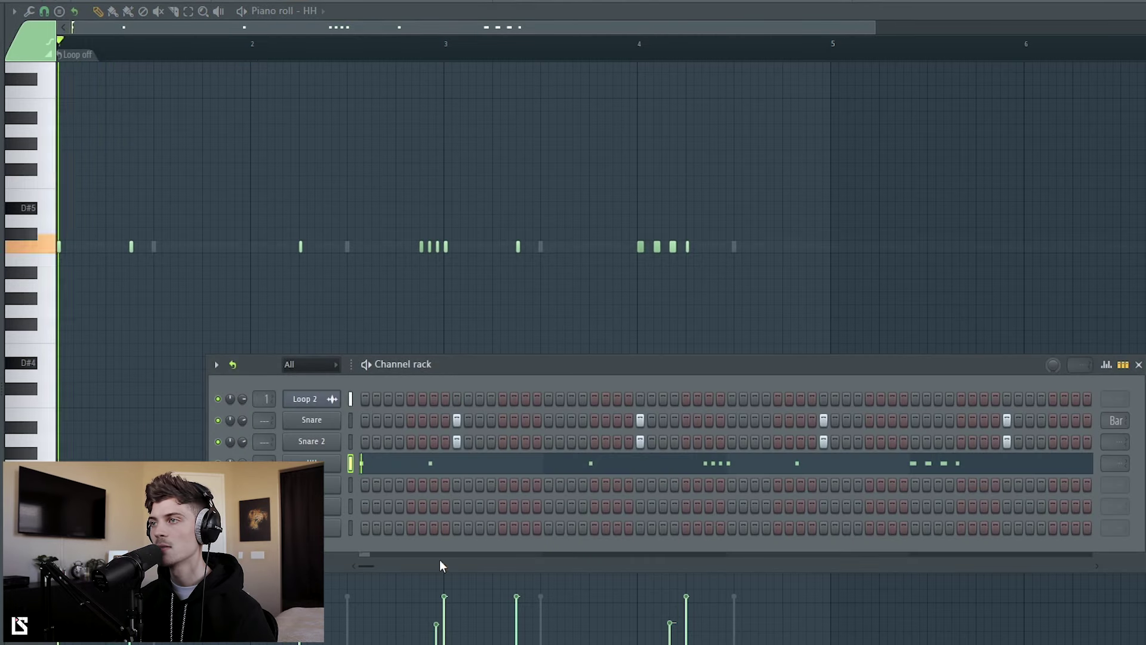
{"action": "key", "text": "space"}
{"action": "left_click", "coordinate": [411, 528]}
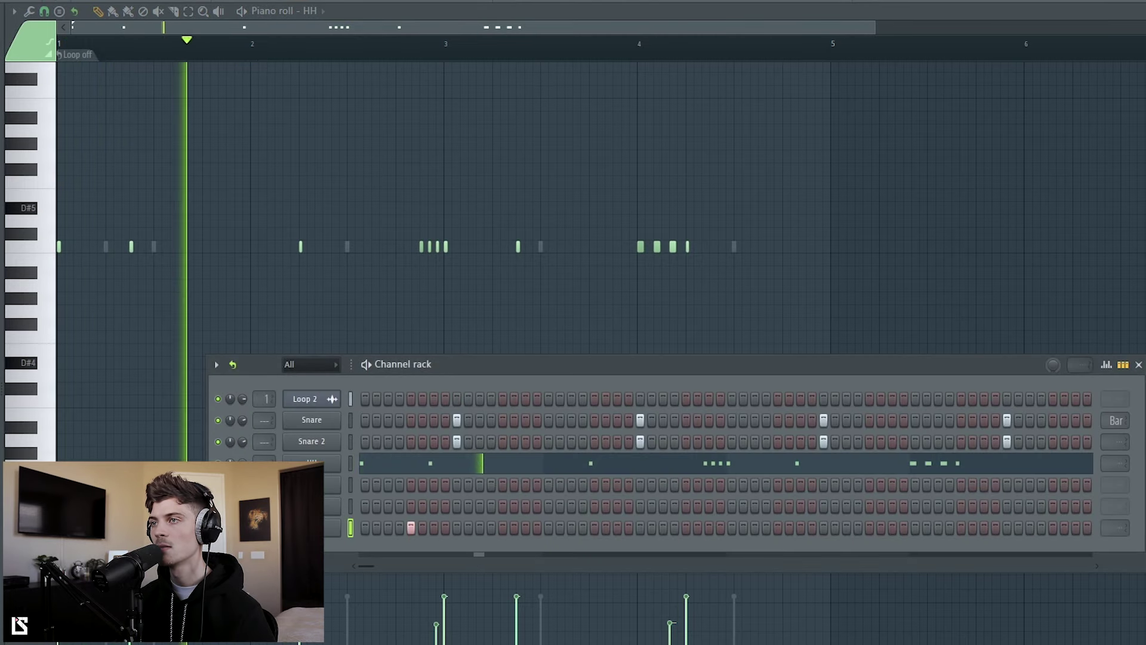
{"action": "key", "text": "F6"}
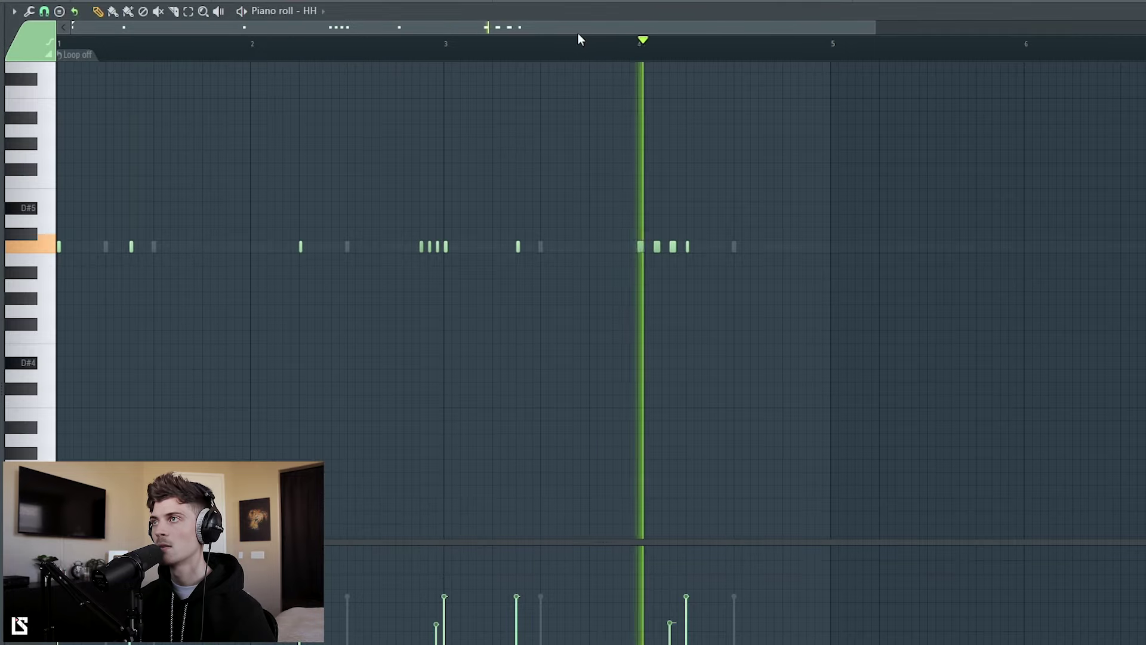
- Open the OHH channel in the piano roll and place a held open hi-hat note in bar 1
{"action": "key", "text": "F6"}
{"action": "key", "text": "space"}
{"action": "left_click", "coordinate": [368, 528]}
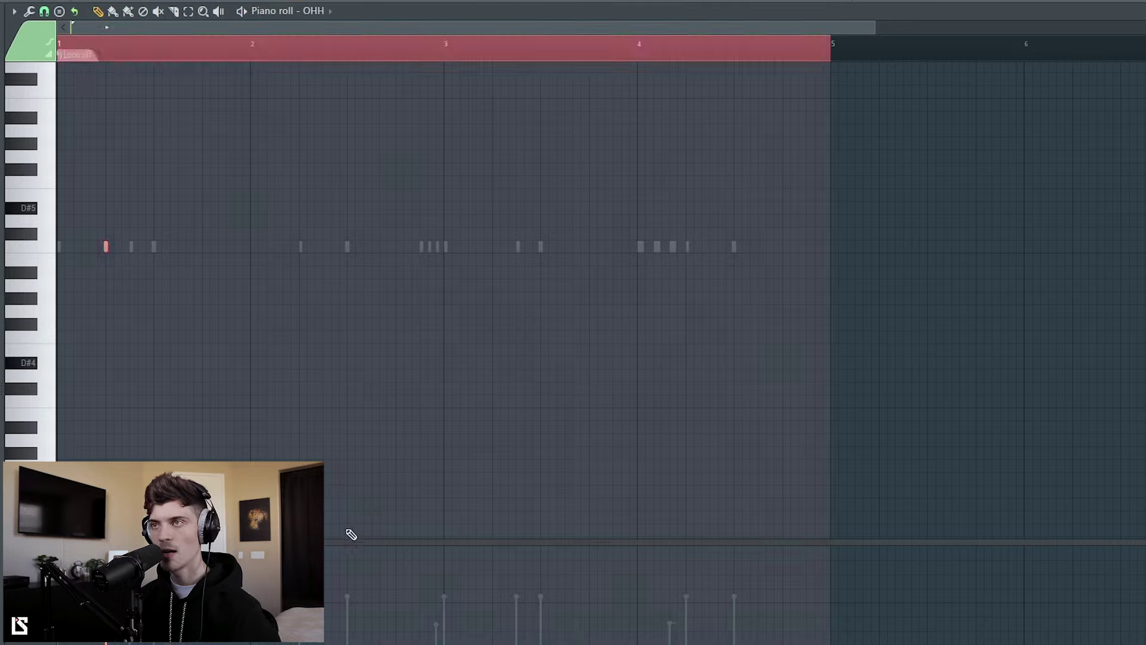
{"action": "left_click", "coordinate": [108, 247]}
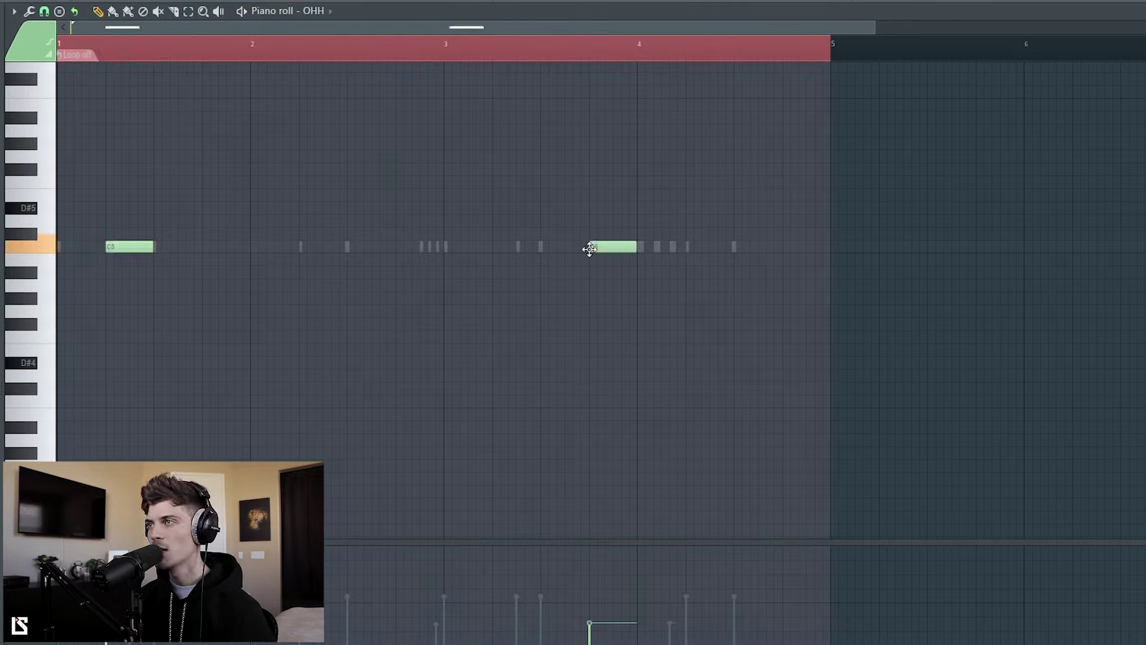
- Audition the three C5 open hi-hat notes leading into bar 4
{"action": "left_click", "coordinate": [570, 37]}
{"action": "key", "text": "space"}
{"action": "key", "text": "space"}
{"action": "scroll", "coordinate": [585, 56], "scroll_direction": "up", "scroll_amount": 3, "text": "ctrl"}
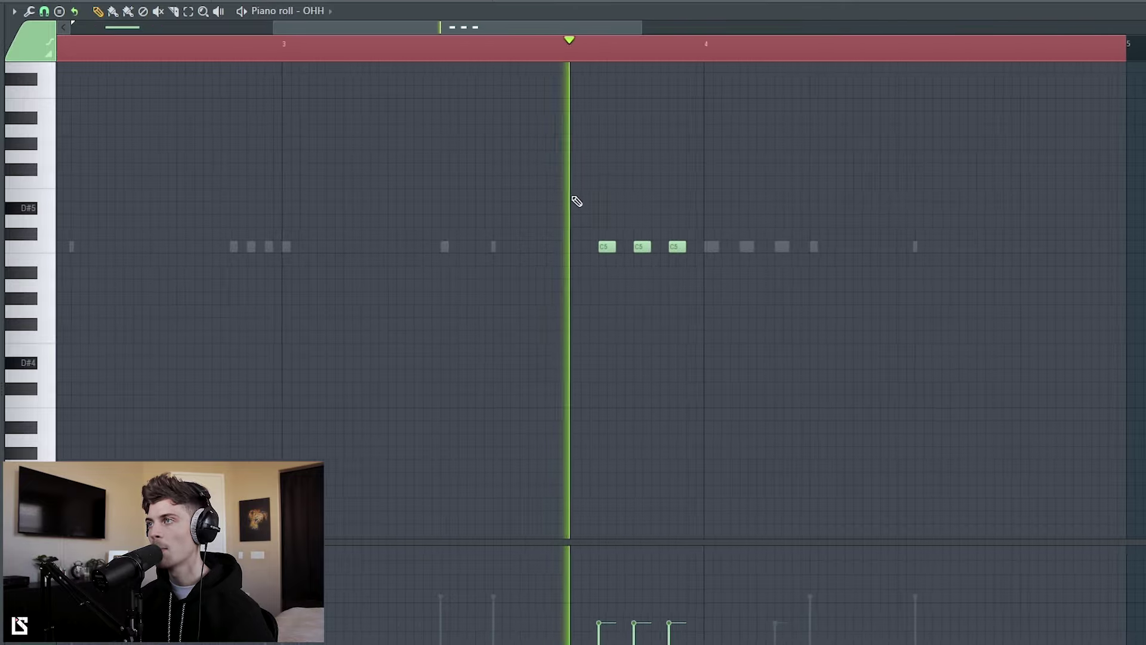
{"action": "key", "text": "space"}
{"action": "left_click_drag", "start_coordinate": [577, 202], "coordinate": [691, 261], "text": "ctrl"}
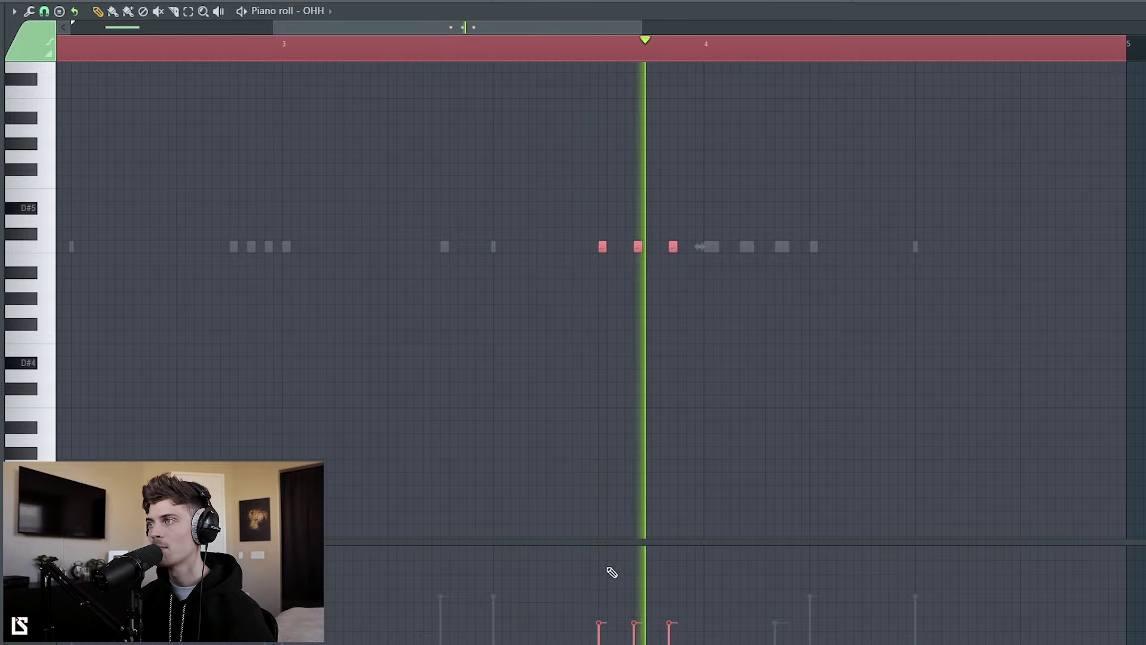
{"action": "key", "text": "space"}
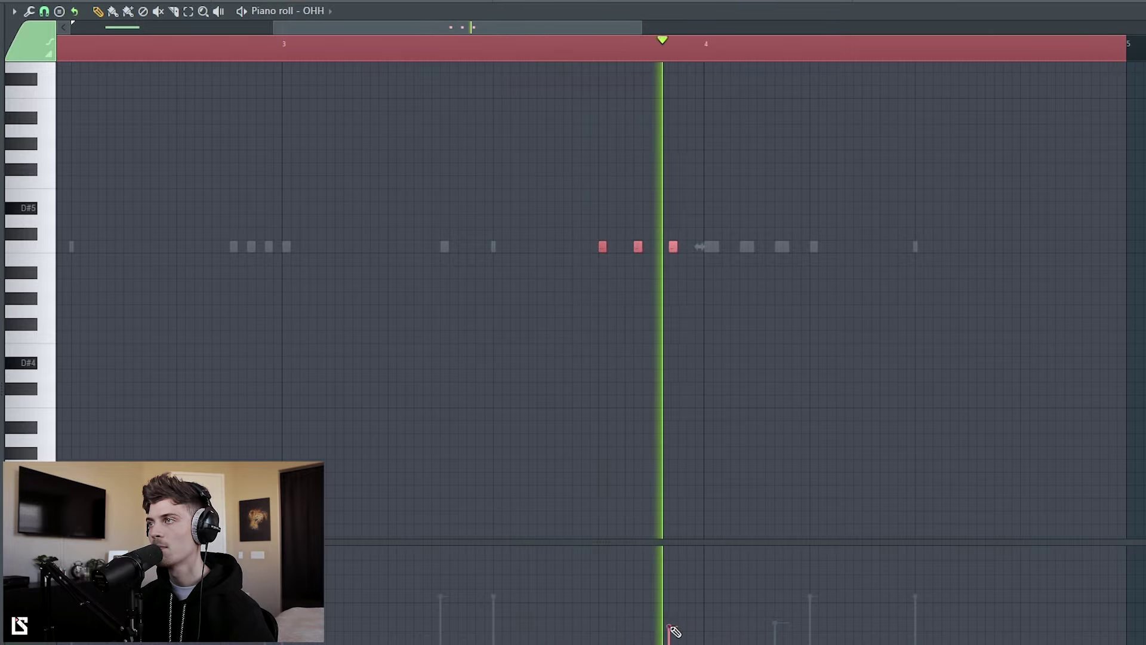
{"action": "left_click", "coordinate": [683, 456]}
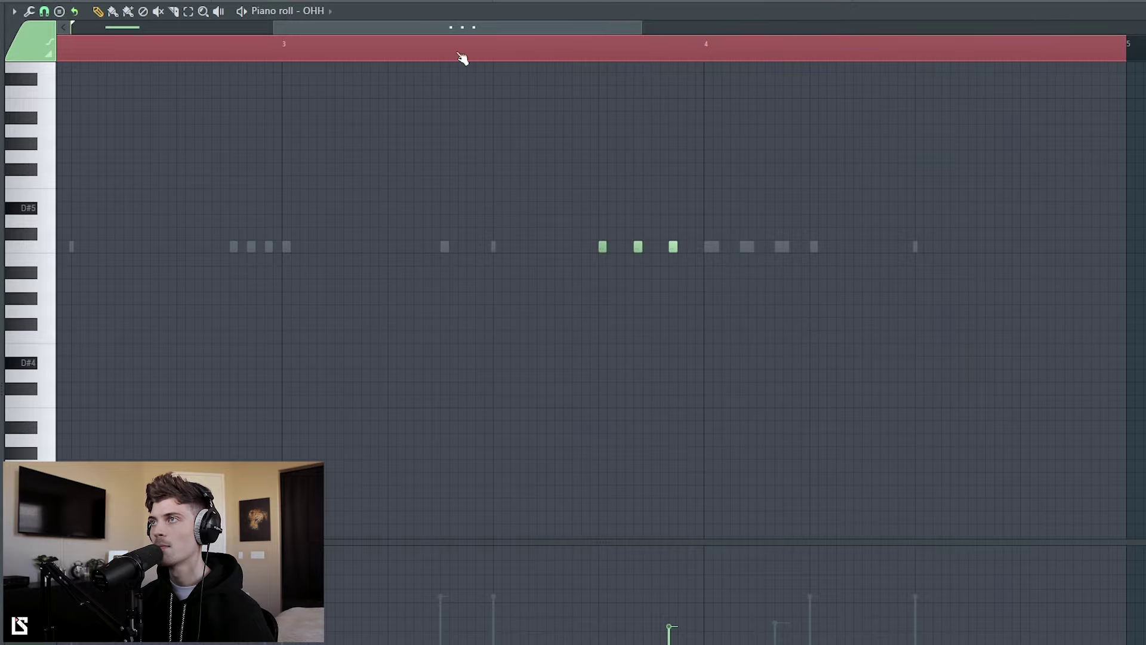
{"action": "scroll", "coordinate": [312, 43], "scroll_direction": "left", "scroll_amount": 2}
{"action": "scroll", "coordinate": [322, 44], "scroll_direction": "down", "scroll_amount": 5}
- Play the open hi-hat part from the start and add another note just after bar 4
{"action": "key", "text": "space"}
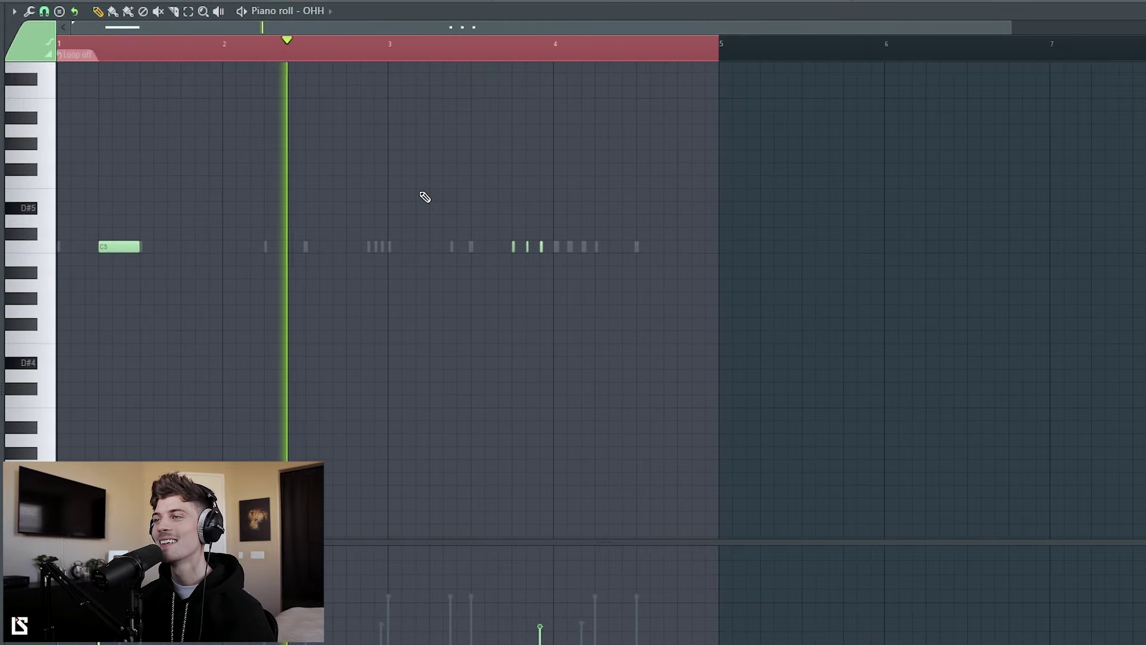
{"action": "scroll", "coordinate": [424, 202], "scroll_direction": "up", "scroll_amount": 1}
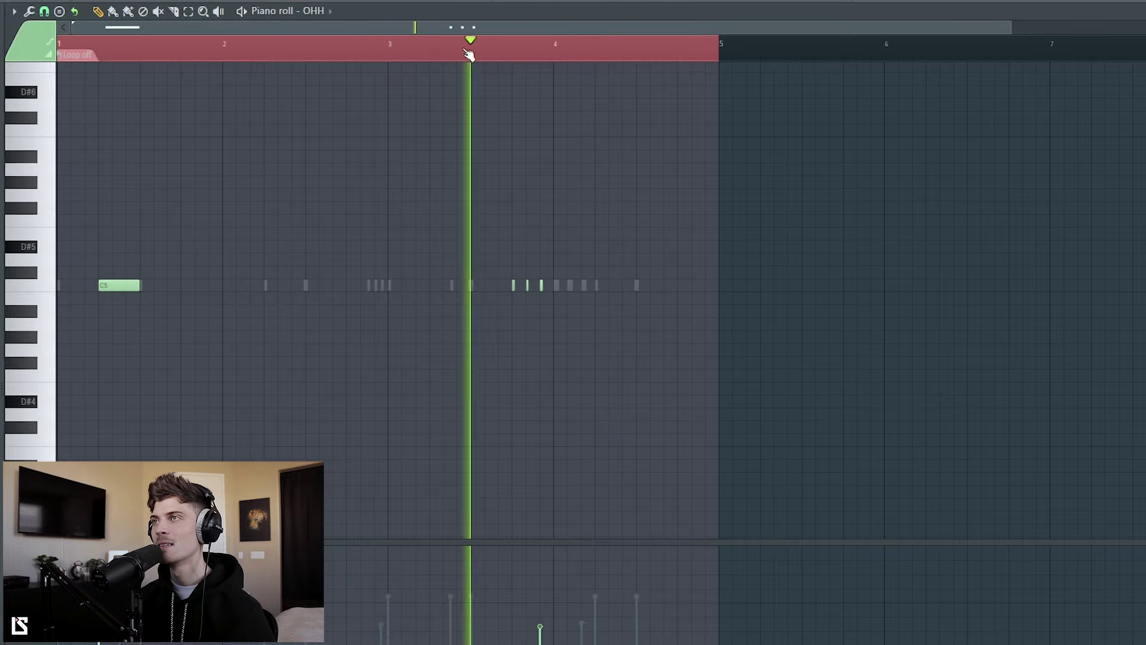
{"action": "scroll", "coordinate": [525, 97], "scroll_direction": "up", "scroll_amount": 2}
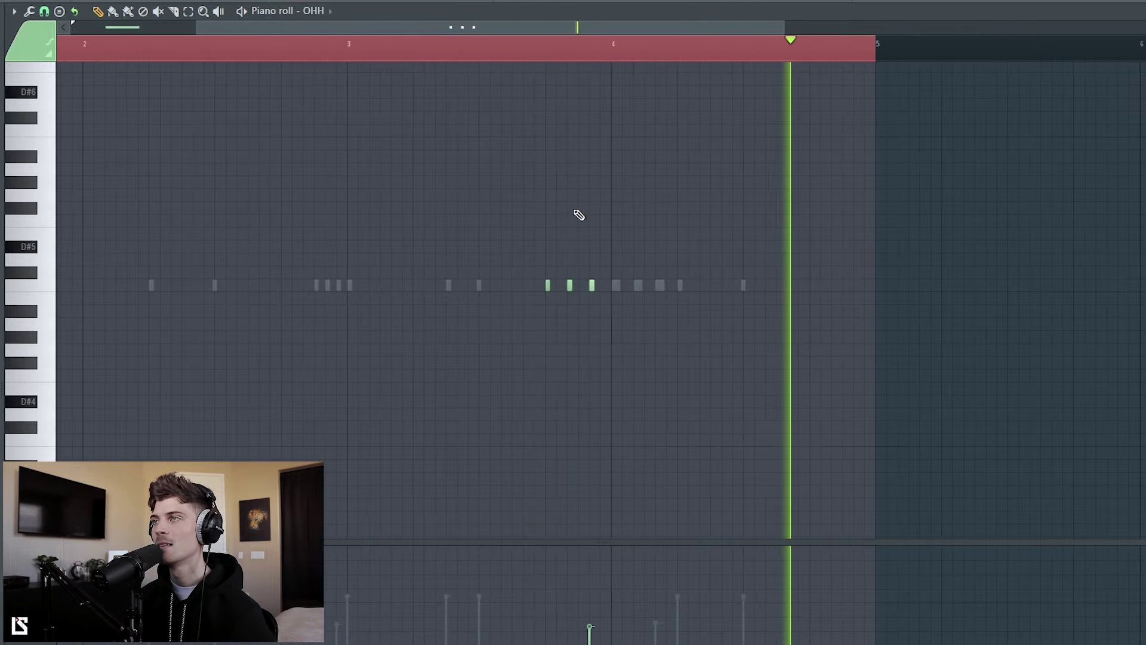
{"action": "scroll", "coordinate": [596, 60], "scroll_direction": "up", "scroll_amount": 2}
{"action": "key", "text": "space"}
{"action": "key", "text": "space"}
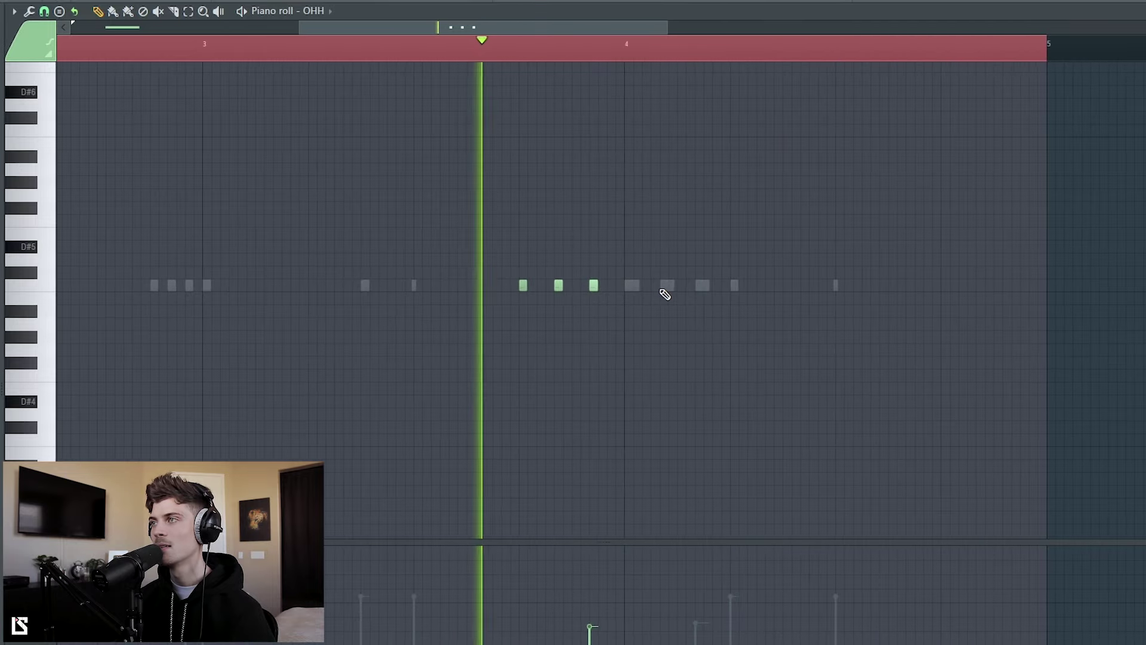
{"action": "left_click", "coordinate": [664, 286]}
{"action": "key", "text": "space"}
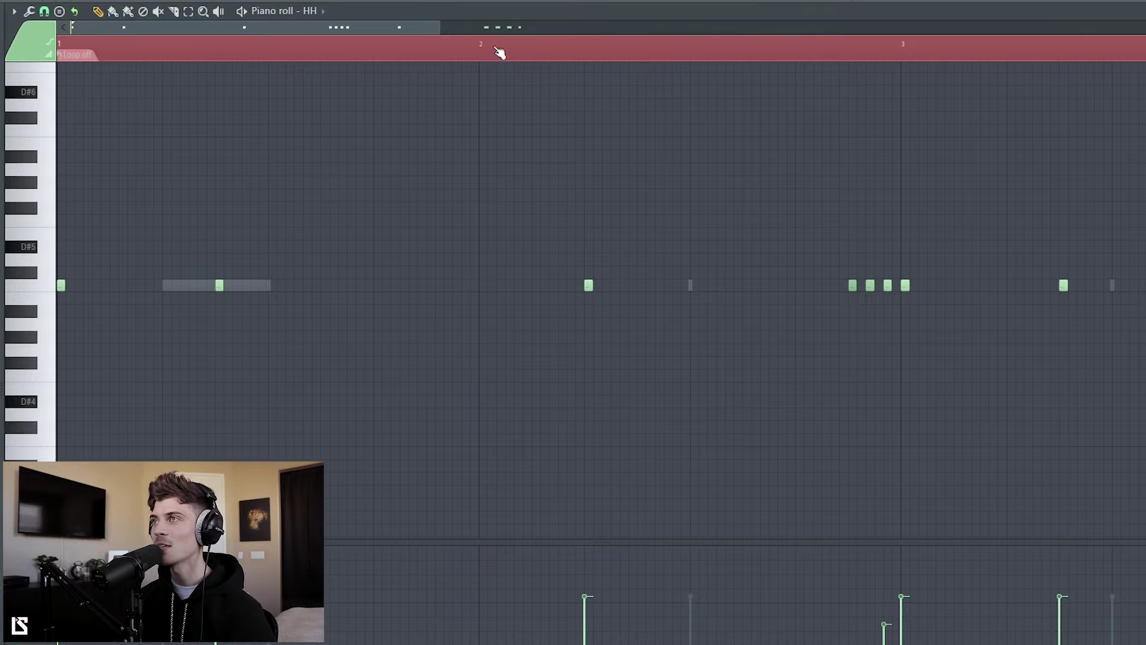
- Select all HH notes and audition the hi-hats from around bar 5
{"action": "scroll", "coordinate": [499, 53], "scroll_direction": "down", "scroll_amount": 4}
{"action": "key", "text": "ctrl+a"}
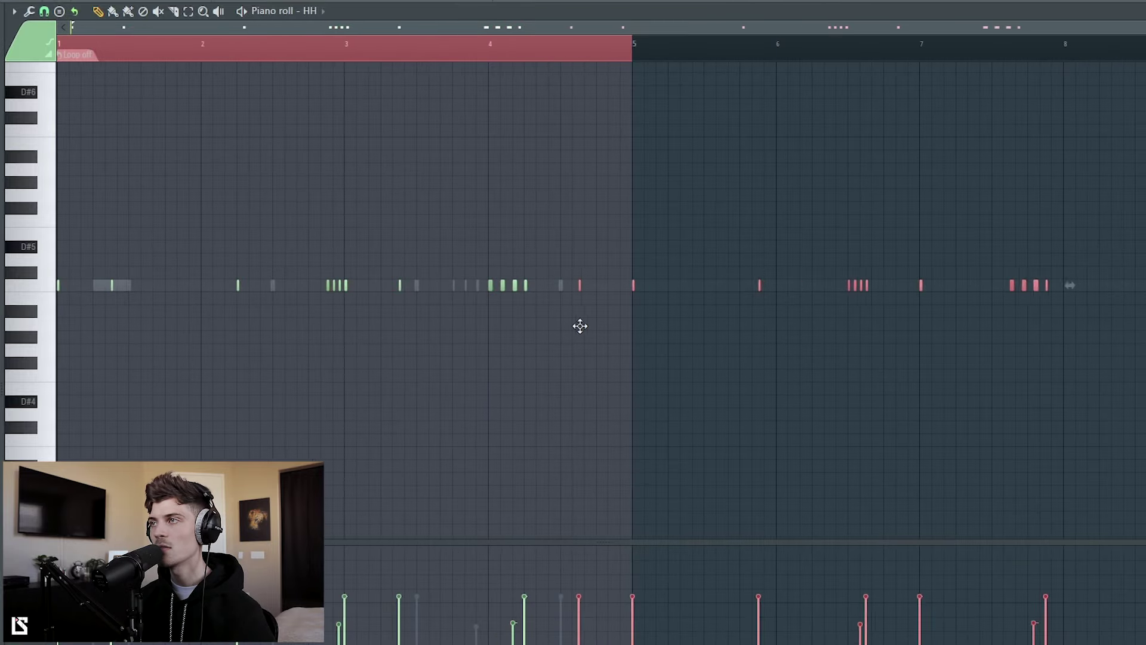
{"action": "left_click", "coordinate": [605, 46]}
{"action": "key", "text": "space"}
{"action": "scroll", "coordinate": [697, 51], "scroll_direction": "up", "scroll_amount": 3}
{"action": "key", "text": "space"}
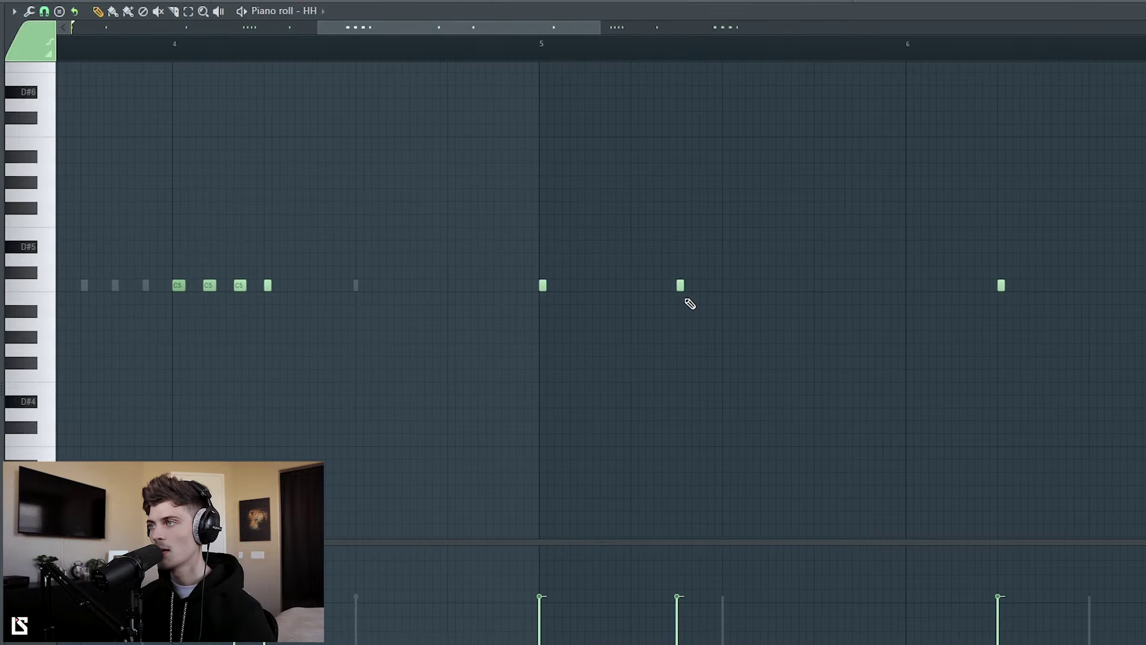
{"action": "scroll", "coordinate": [656, 57], "scroll_direction": "up", "scroll_amount": 2}
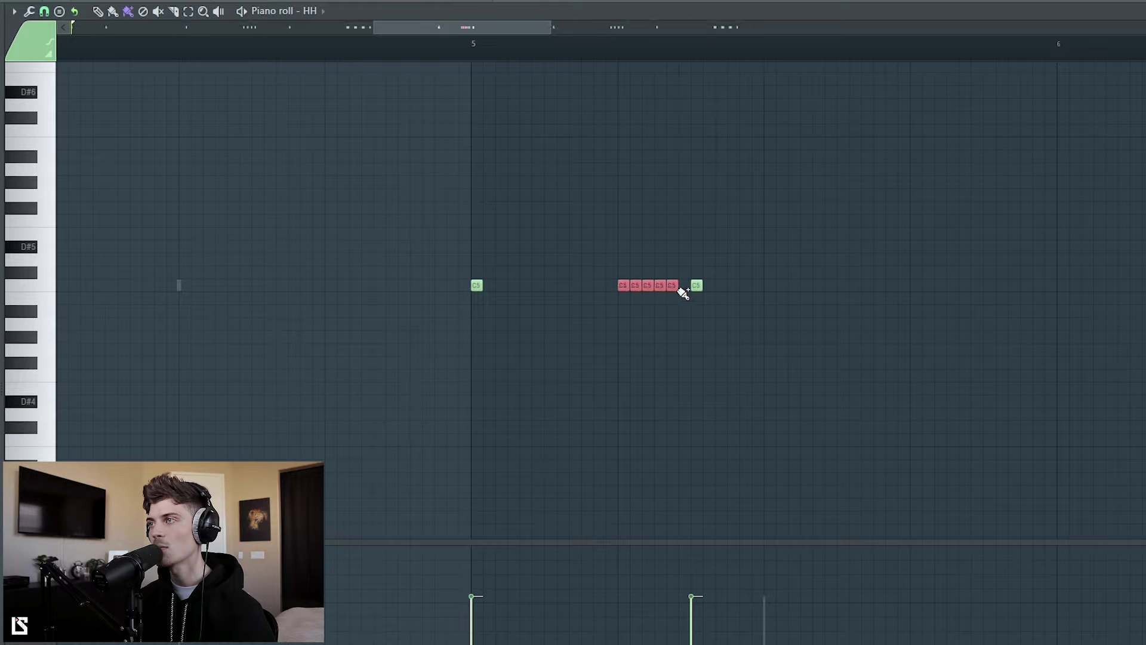
{"action": "key", "text": "space"}
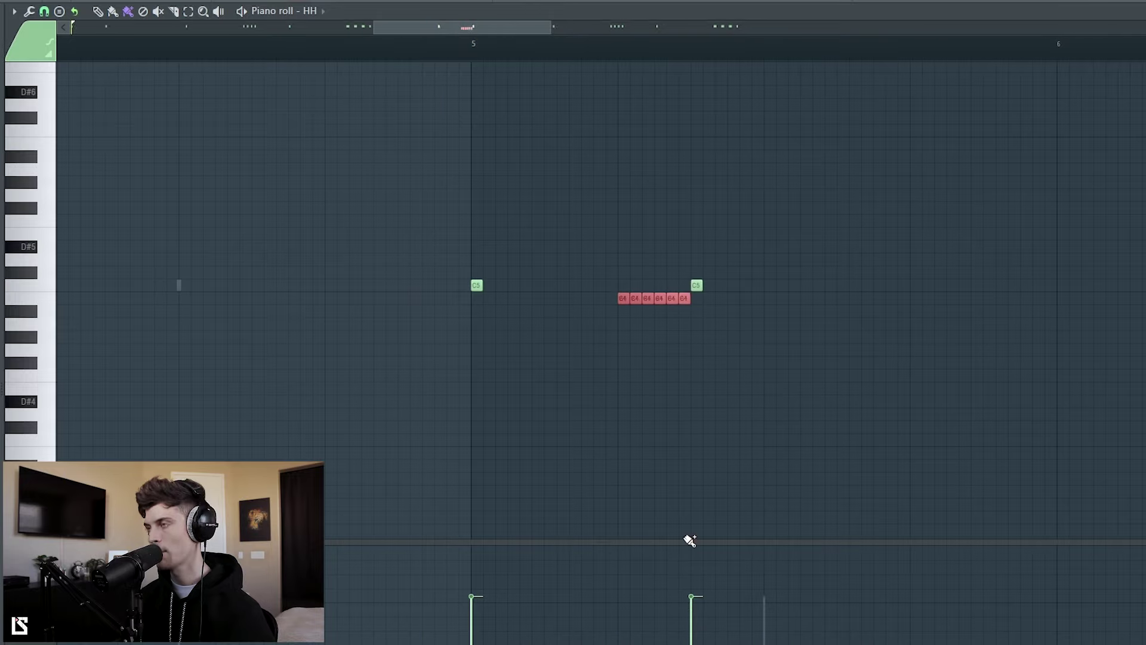
- With the pencil tool, slide the six-note roll slightly earlier and raise it to C5
{"action": "left_click", "coordinate": [97, 11]}
{"action": "scroll", "coordinate": [640, 463], "scroll_direction": "down", "scroll_amount": 2}
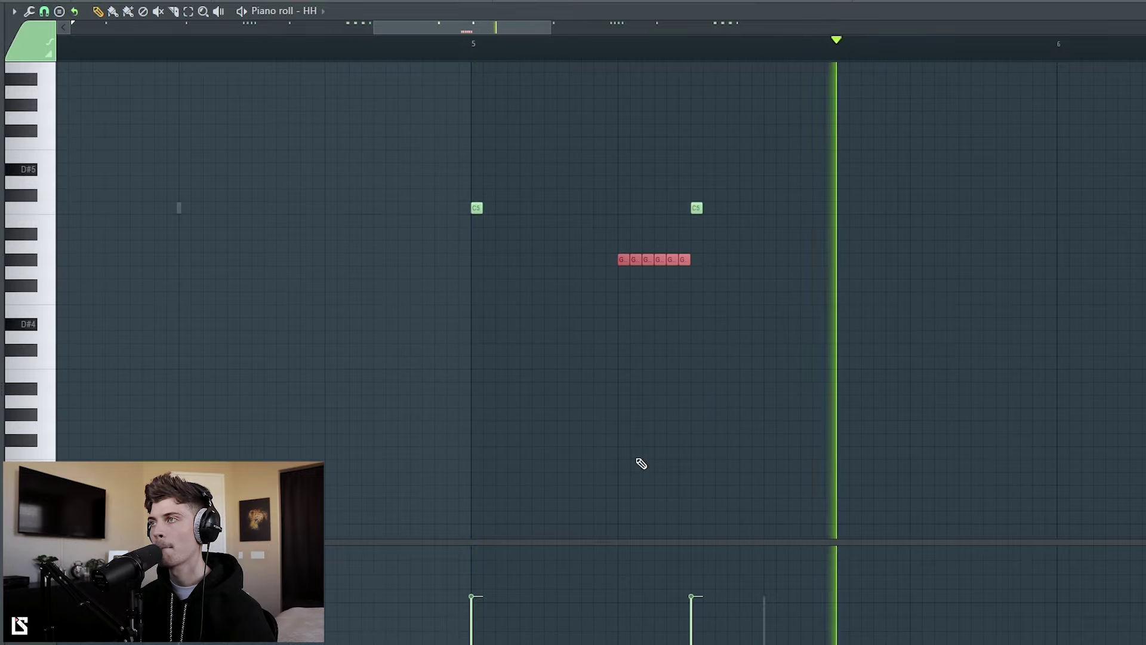
{"action": "left_click_drag", "start_coordinate": [595, 260], "coordinate": [562, 261]}
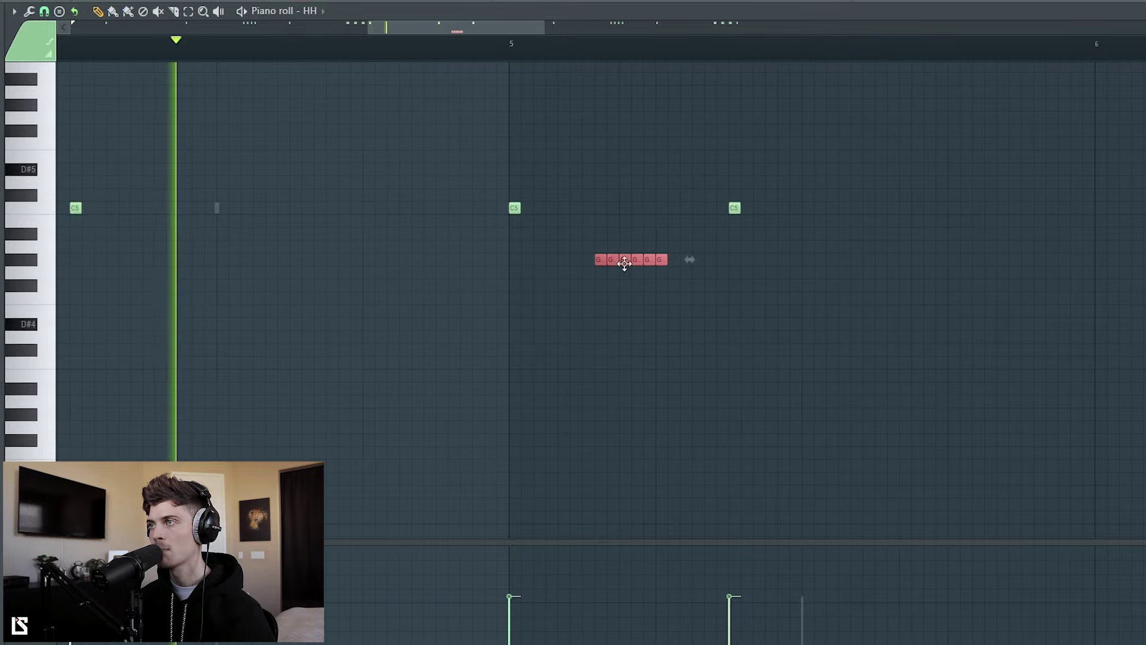
{"action": "left_click_drag", "start_coordinate": [599, 259], "coordinate": [600, 208]}
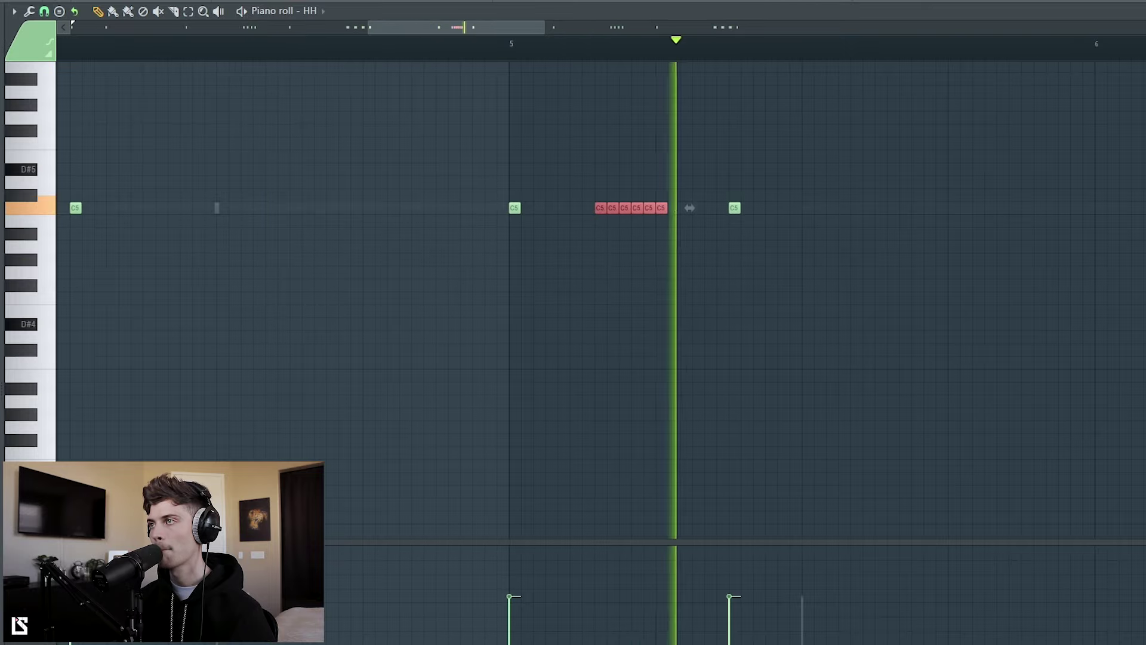
{"action": "scroll", "coordinate": [551, 56], "scroll_direction": "down", "scroll_amount": 1}
{"action": "scroll", "coordinate": [551, 57], "scroll_direction": "down", "scroll_amount": 2}
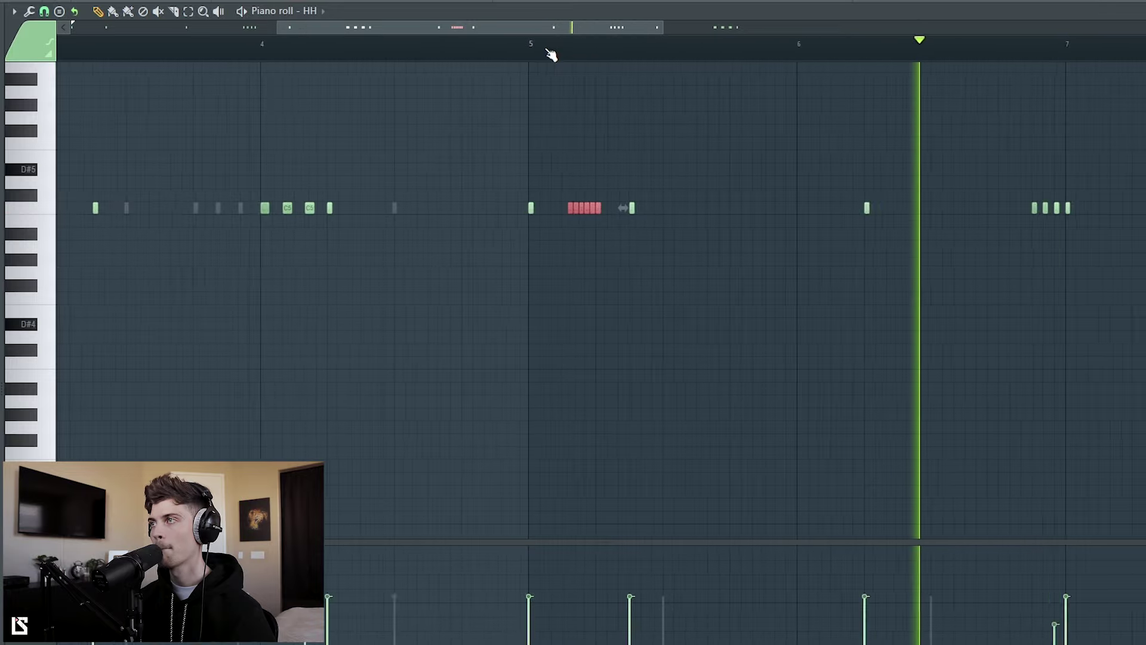
{"action": "left_click", "coordinate": [798, 204]}
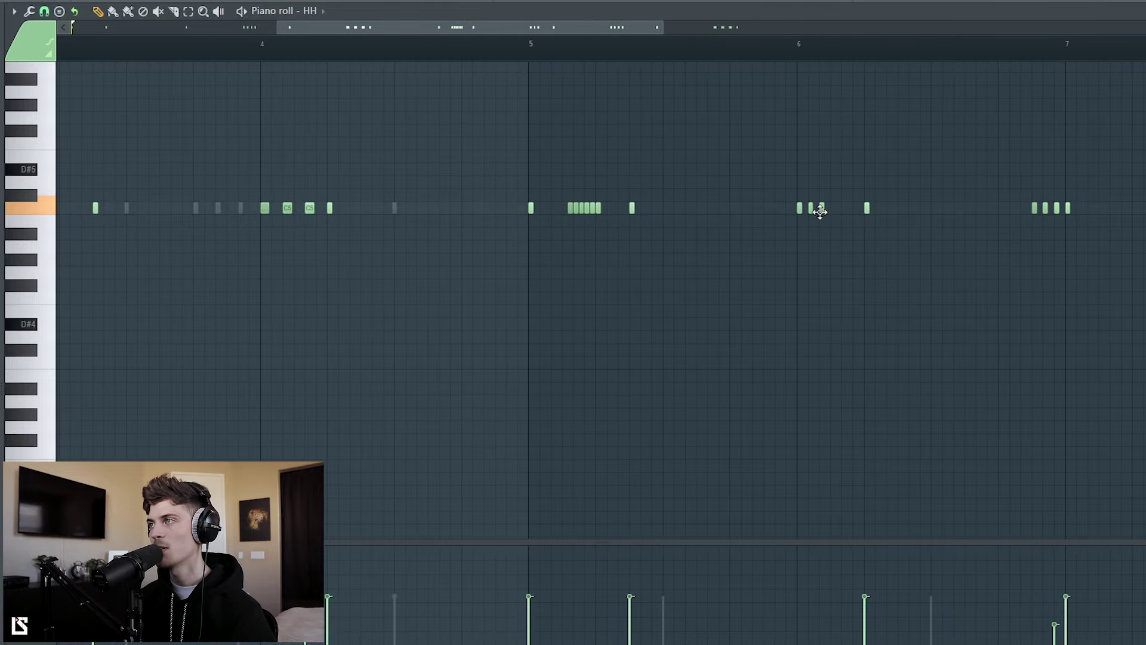
{"action": "scroll", "coordinate": [847, 54], "scroll_direction": "up", "scroll_amount": 5}
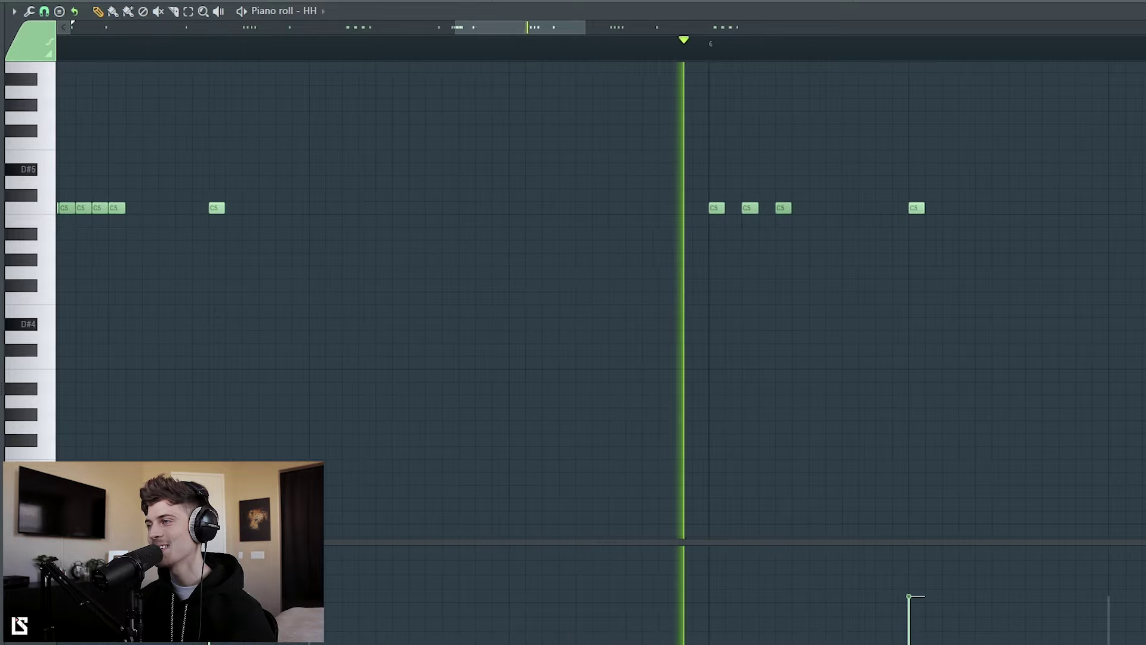
{"action": "key", "text": "space"}
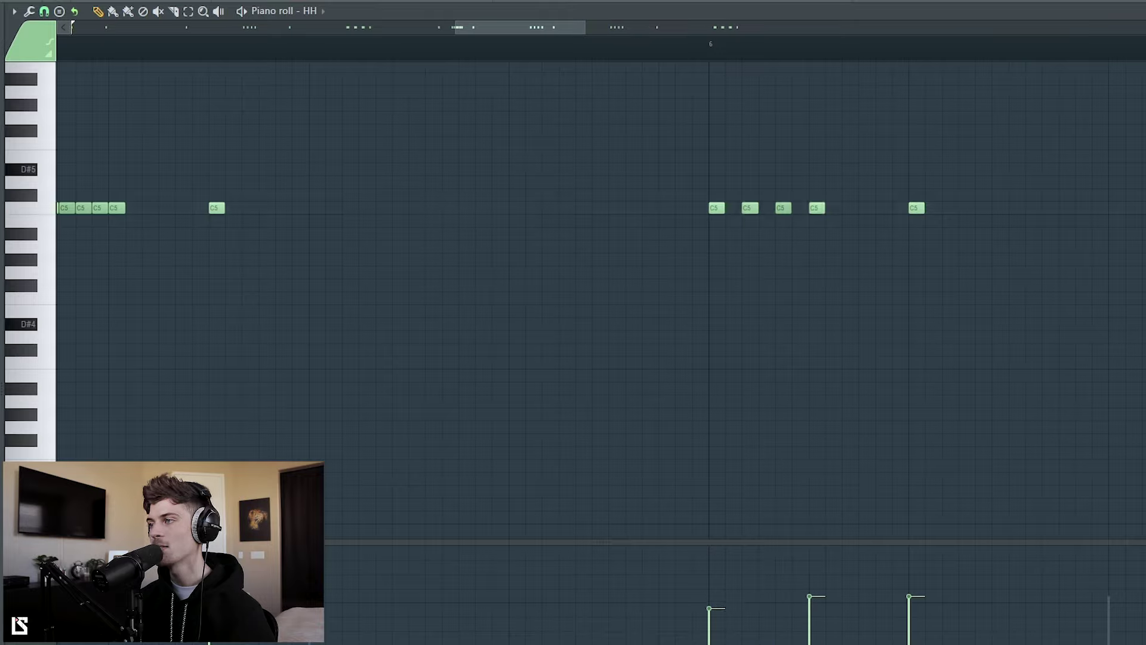
- Add another C5 note to extend the hi-hat roll near bar 6
{"action": "left_click_drag", "start_coordinate": [673, 136], "coordinate": [835, 277]}
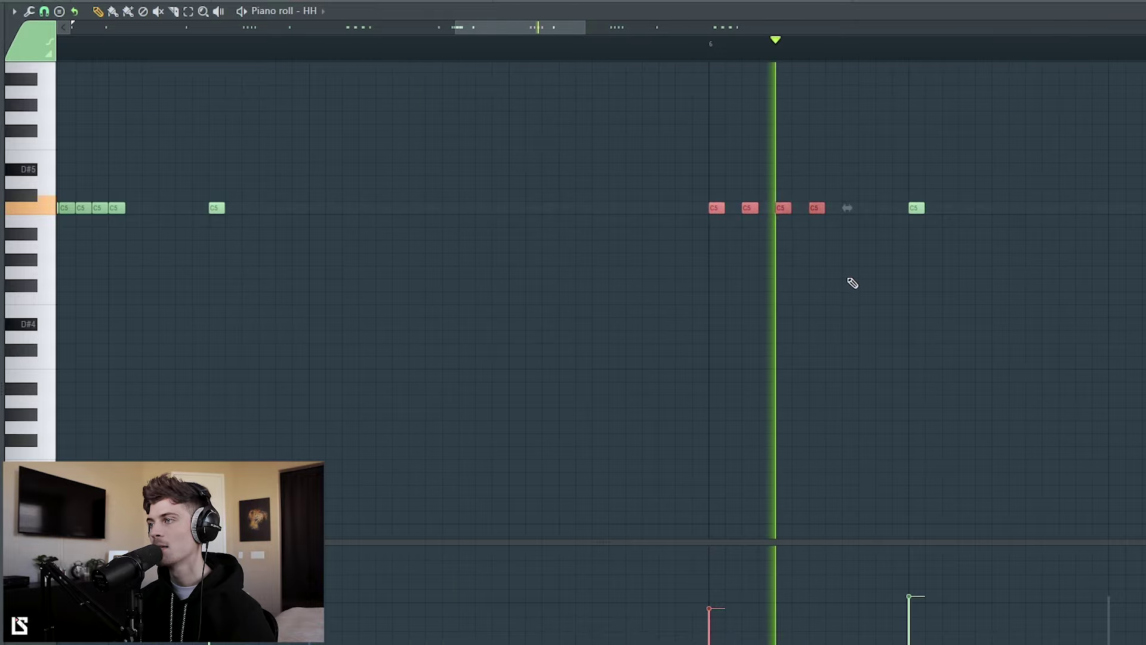
{"action": "left_click", "coordinate": [808, 338]}
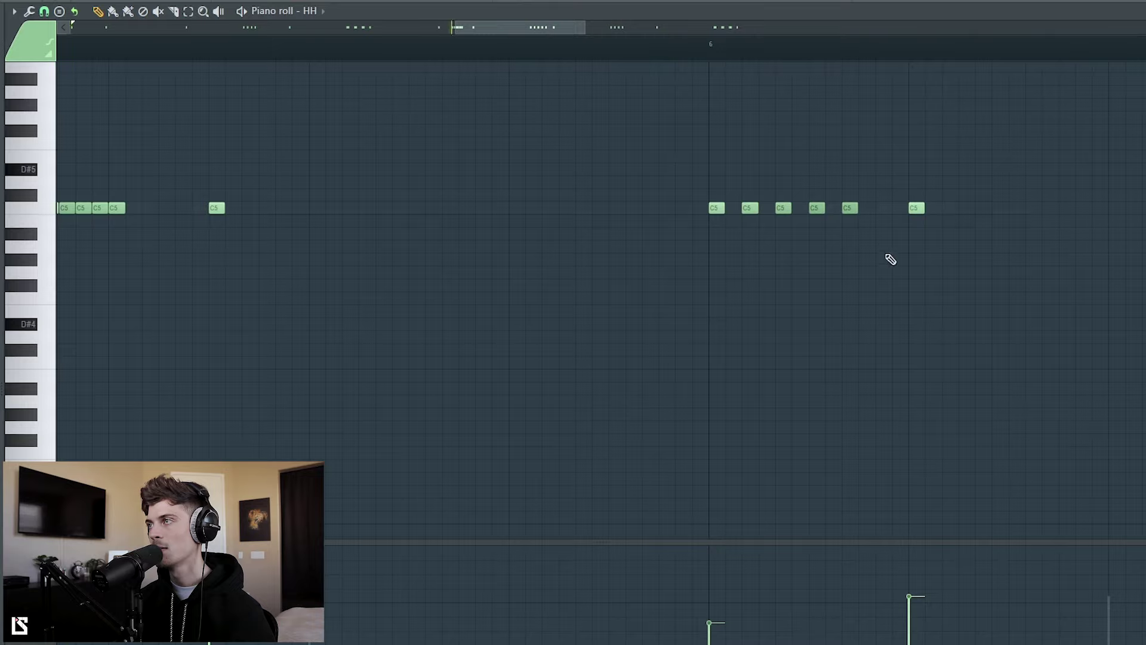
{"action": "left_click", "coordinate": [883, 208]}
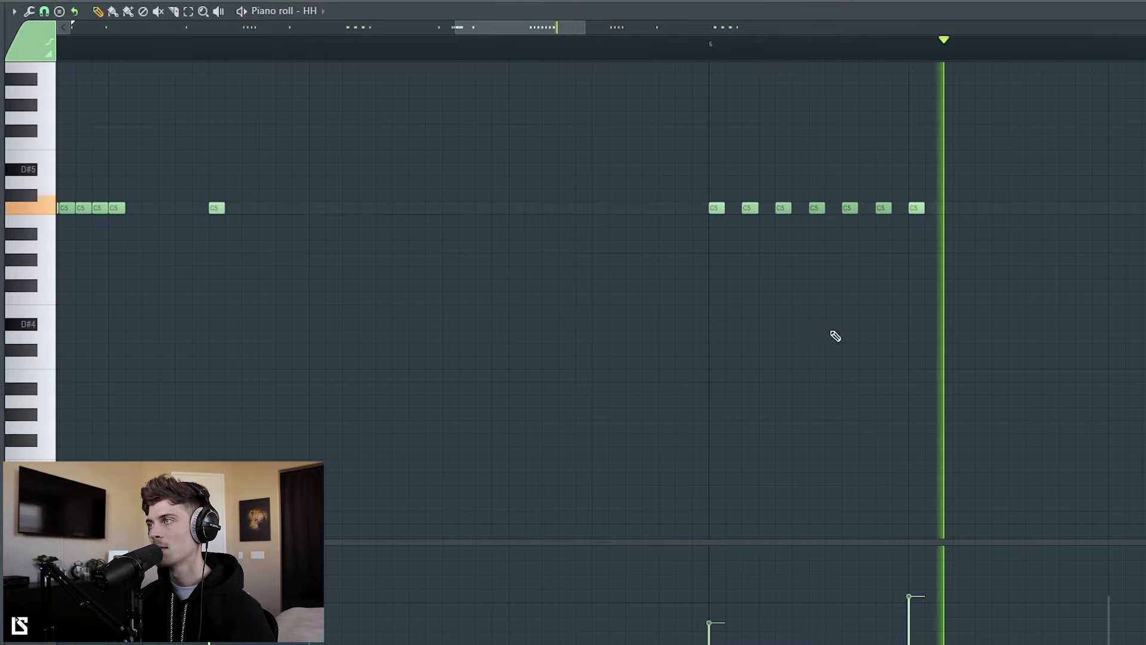
{"action": "left_click_drag", "start_coordinate": [709, 192], "coordinate": [899, 246]}
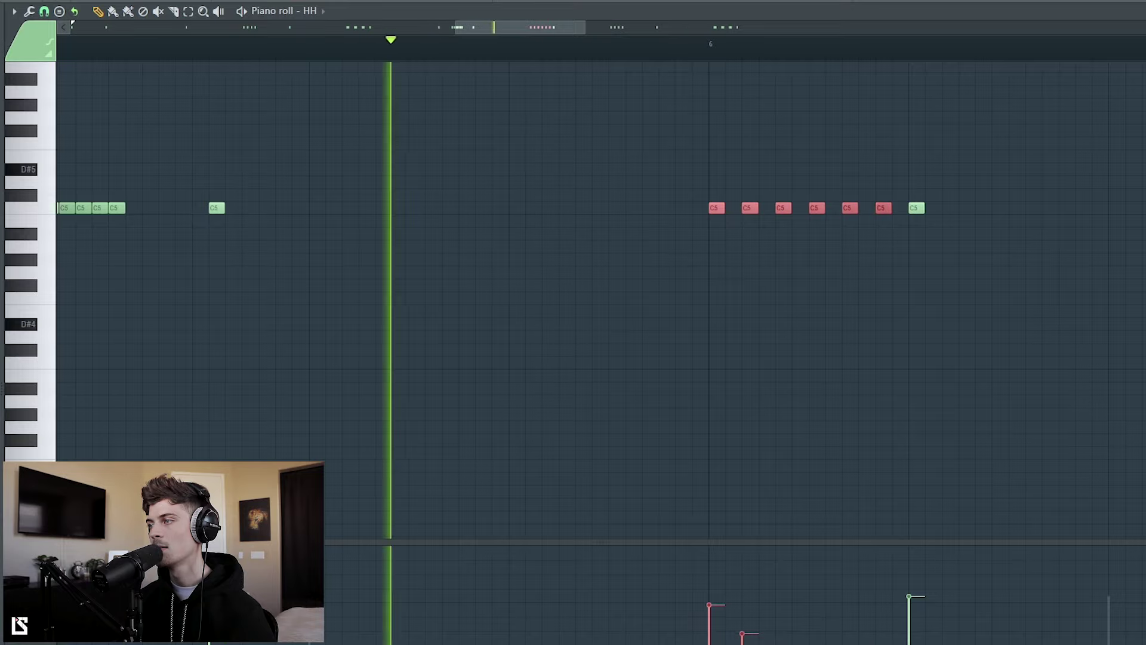
{"action": "left_click", "coordinate": [693, 340]}
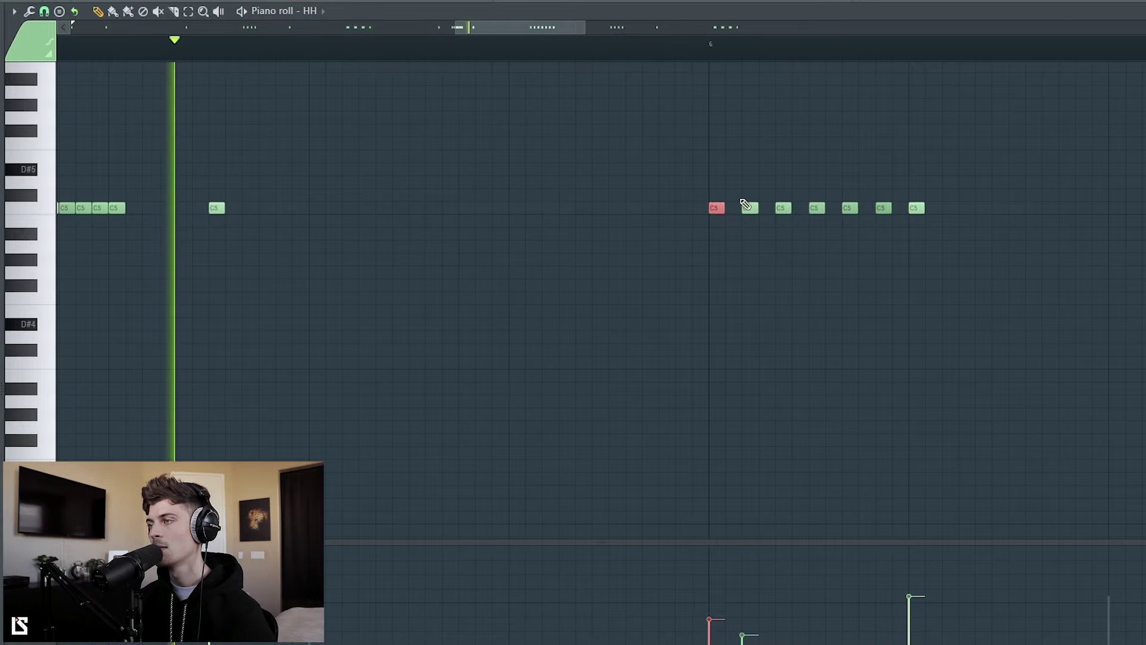
{"action": "left_click_drag", "start_coordinate": [710, 177], "coordinate": [900, 255]}
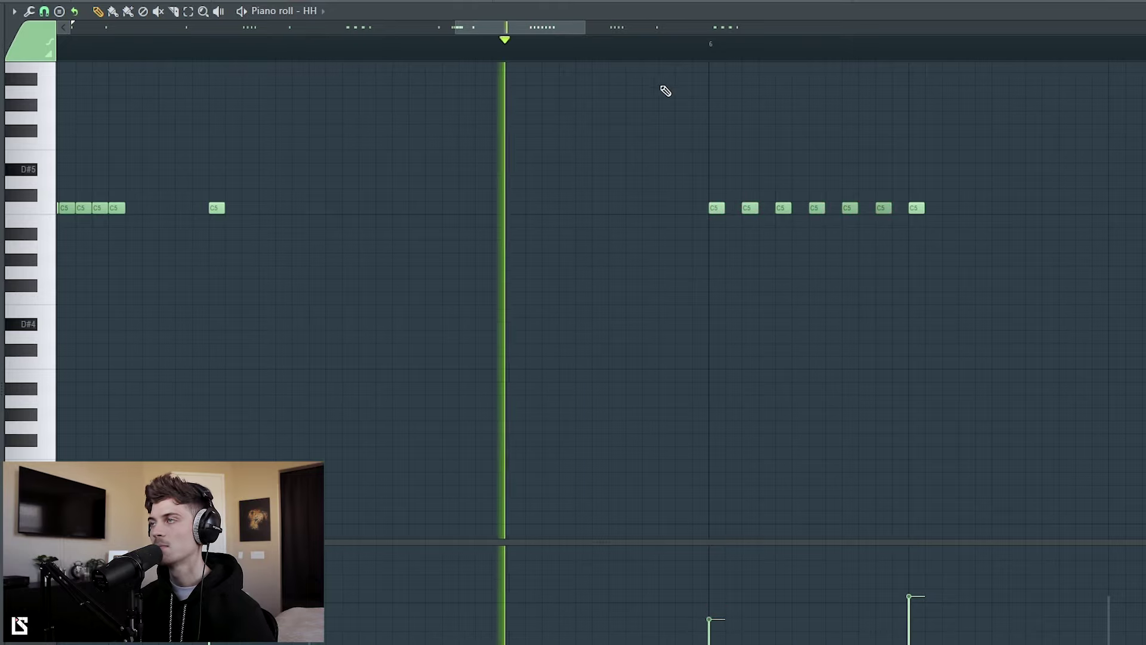
{"action": "left_click_drag", "start_coordinate": [712, 217], "coordinate": [902, 201]}
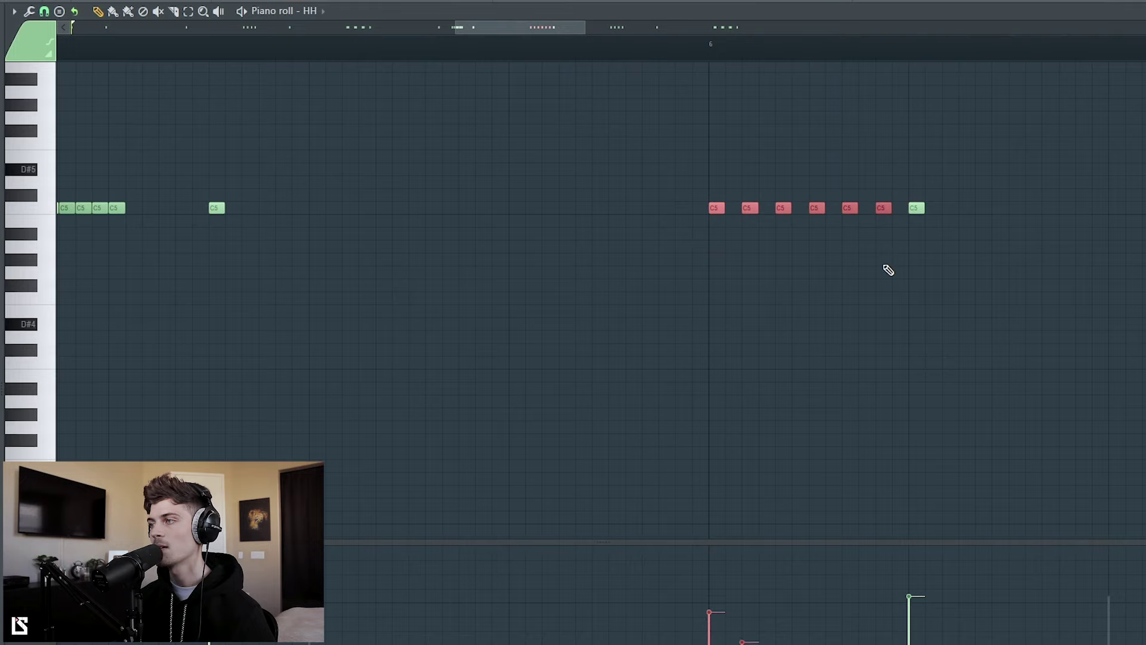
{"action": "scroll", "coordinate": [700, 52], "scroll_direction": "down", "scroll_amount": 5}
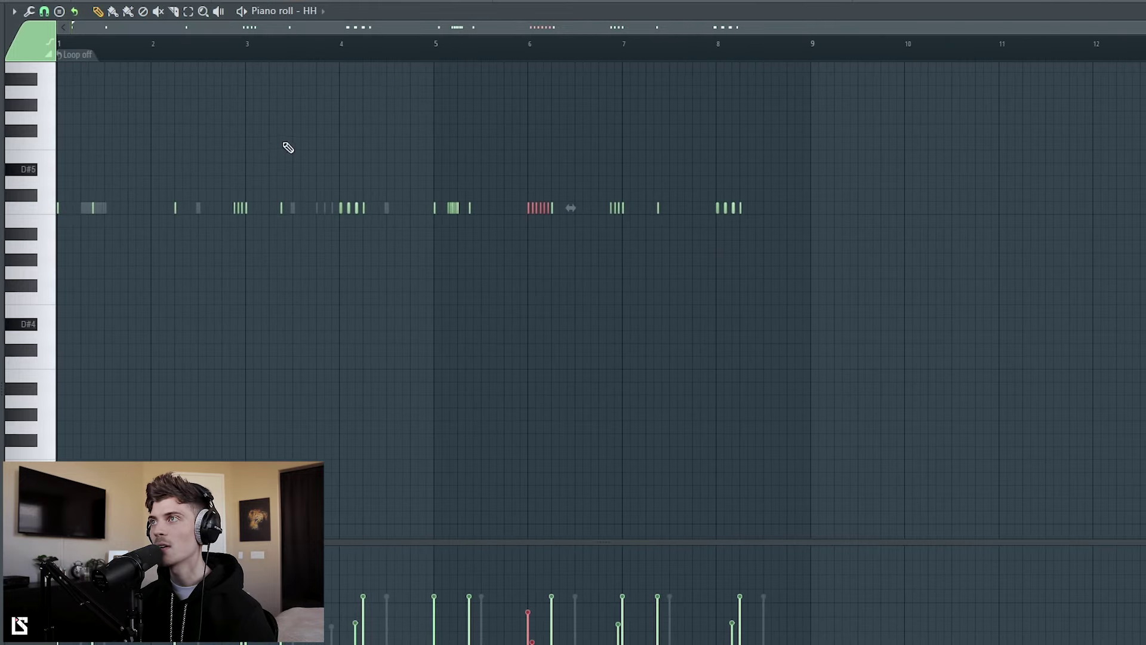
- Add an extra early hit in the Snare row while the pattern plays
{"action": "key", "text": "F6"}
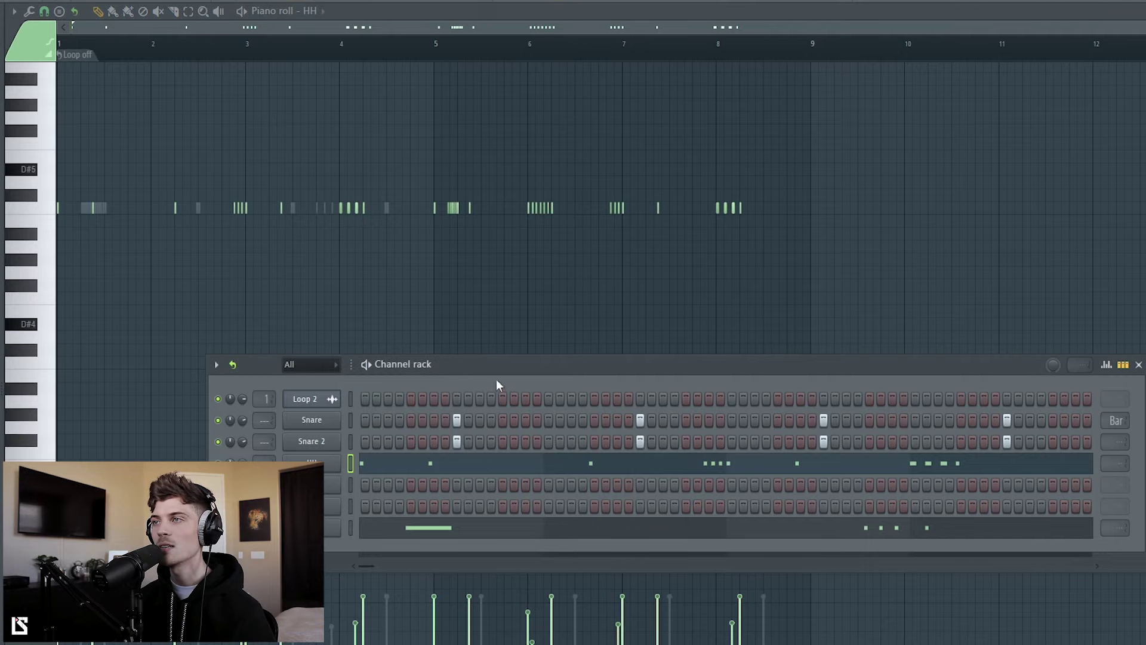
{"action": "left_click_drag", "start_coordinate": [497, 380], "coordinate": [452, 341]}
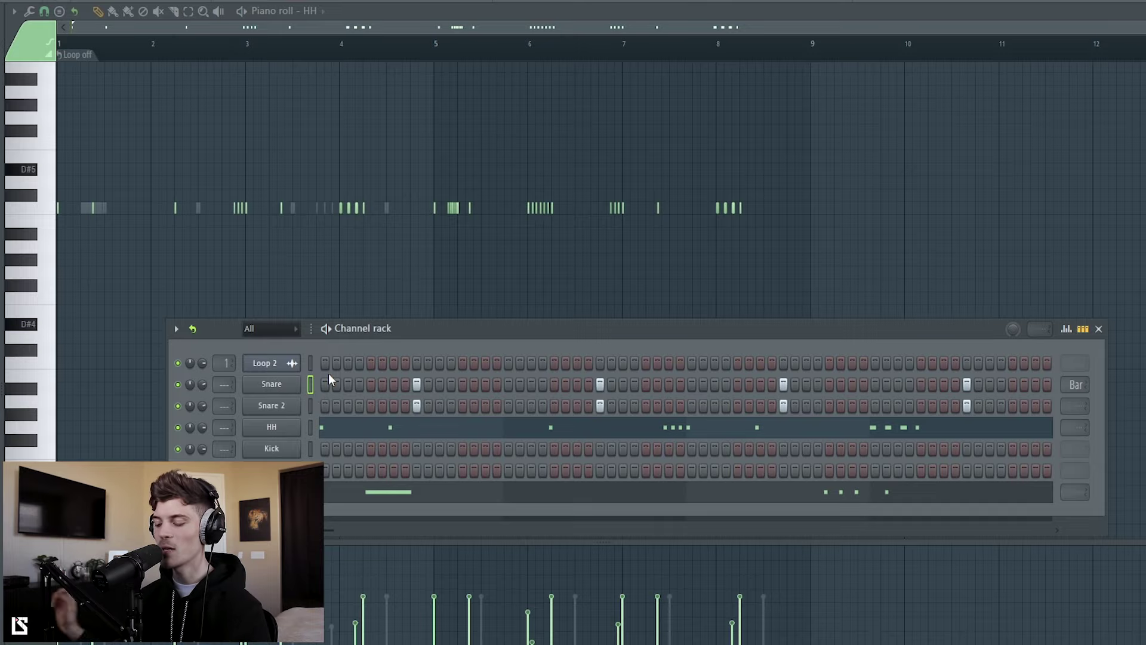
{"action": "key", "text": "space"}
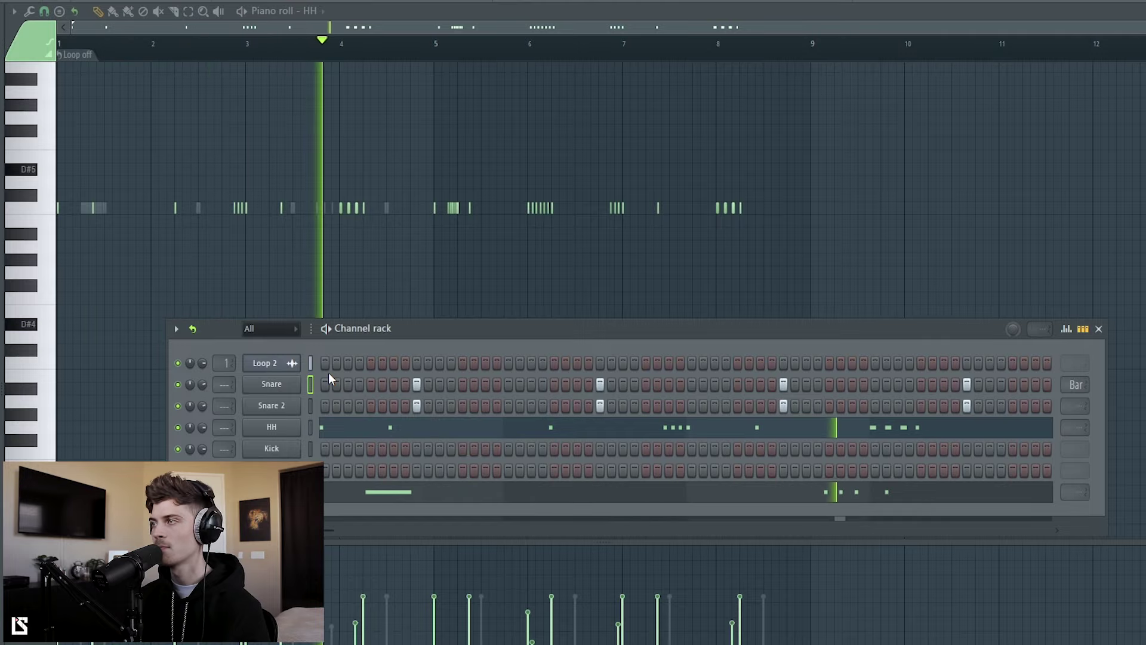
{"action": "key", "text": "space"}
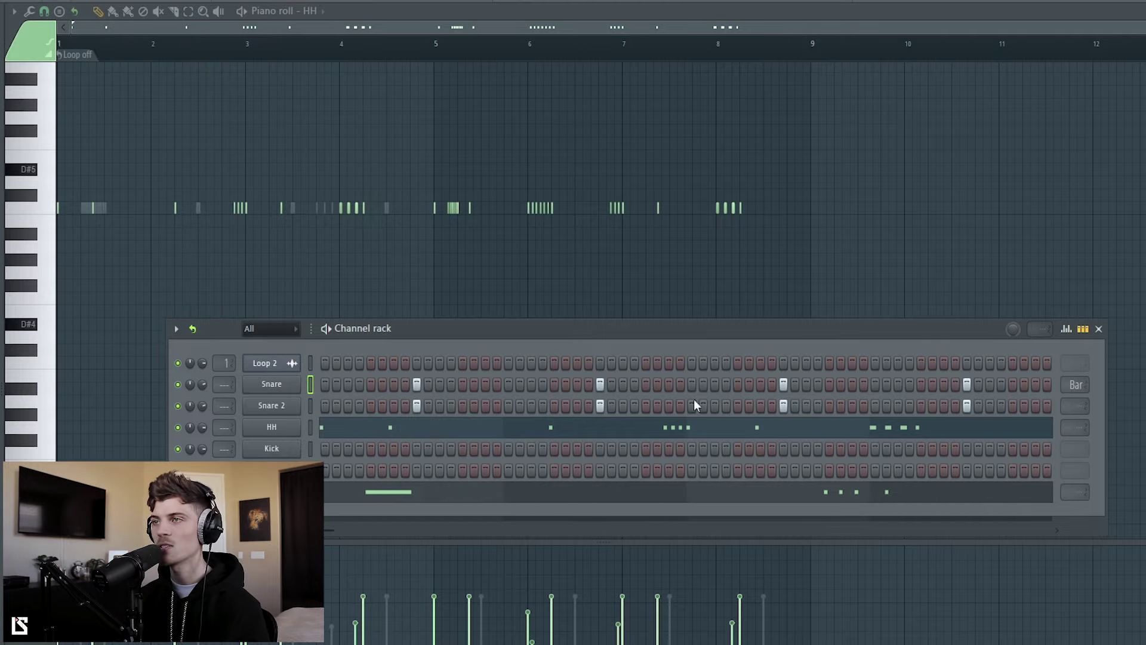
{"action": "key", "text": "space"}
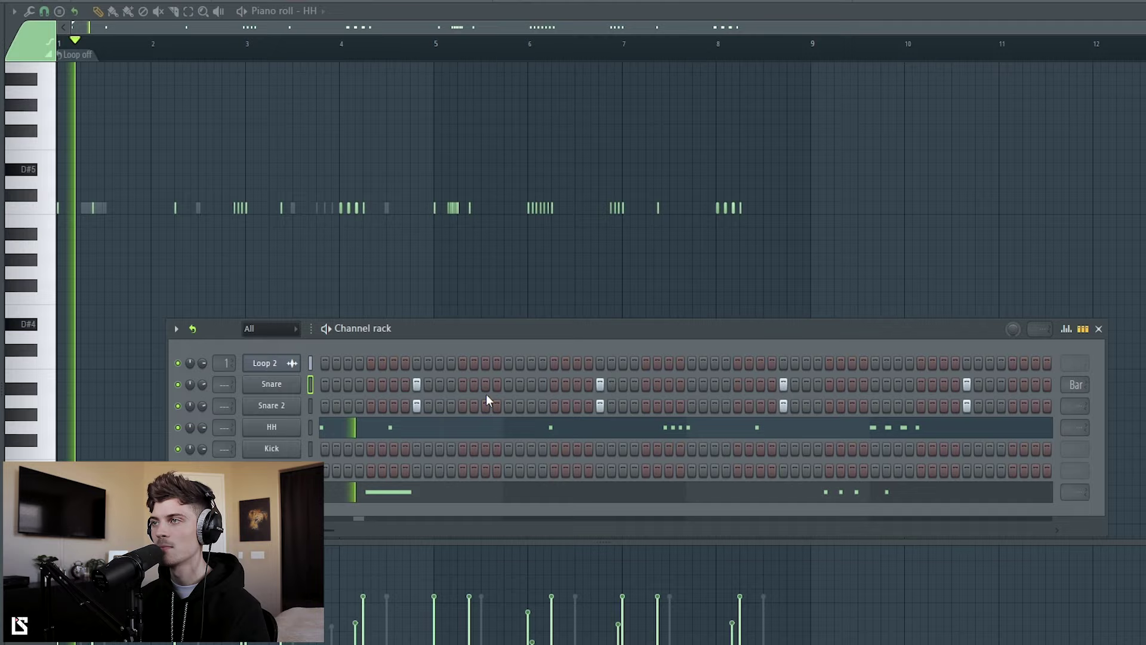
{"action": "left_click", "coordinate": [531, 384]}
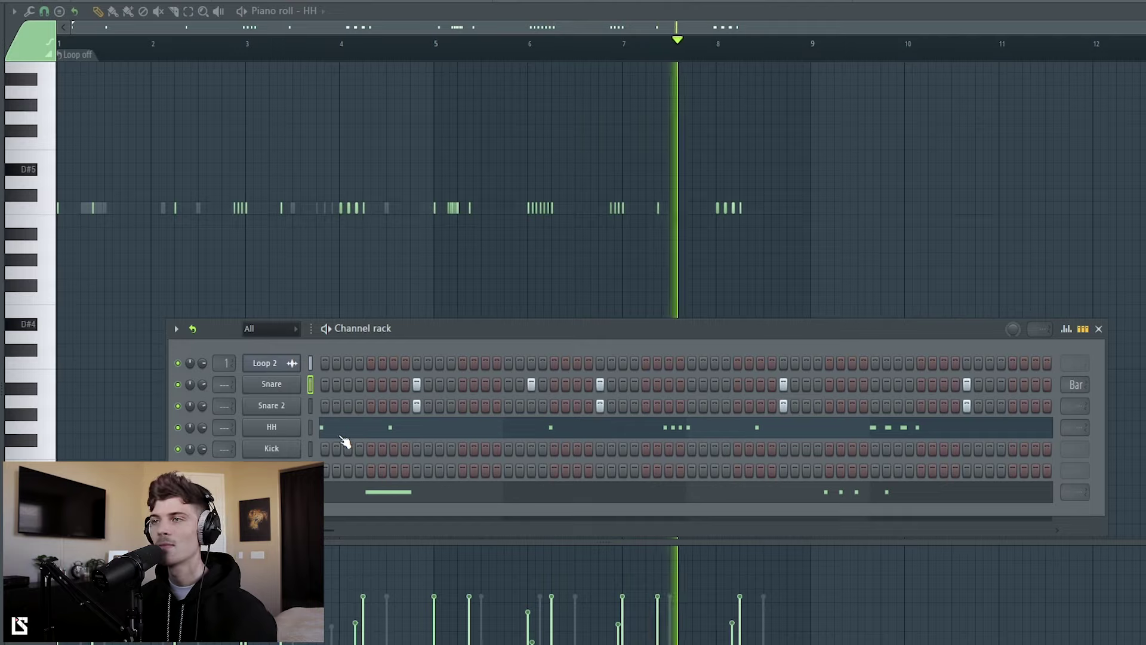
- Select the Kick channel, play the beat, then open the 808 notes from the playlist
{"action": "left_click", "coordinate": [312, 449]}
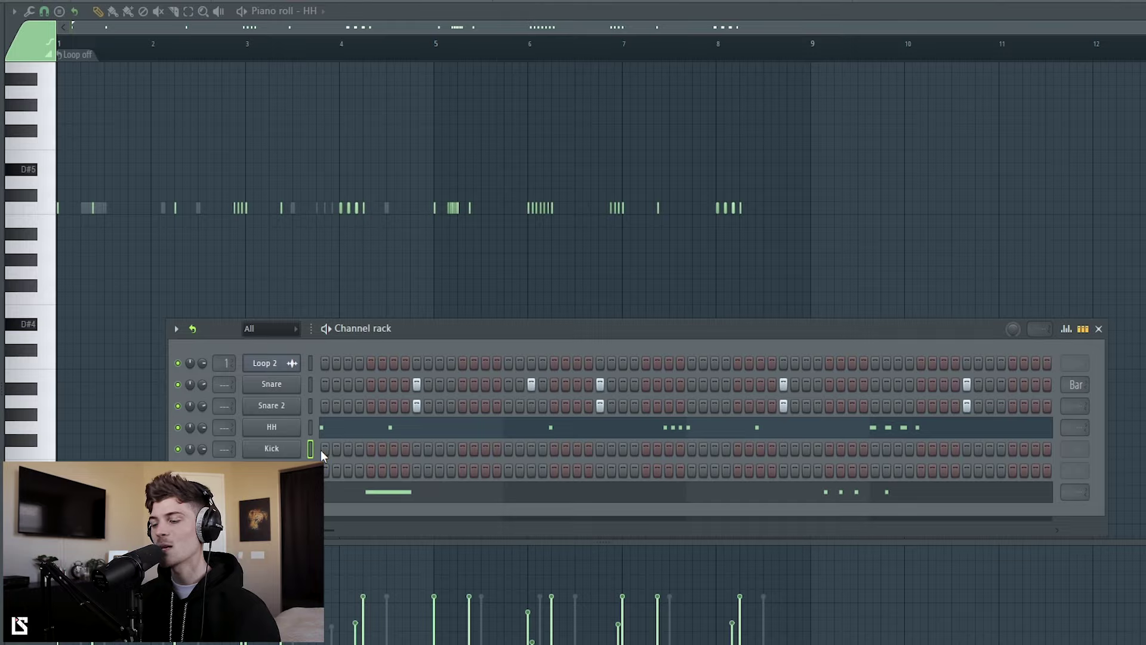
{"action": "key", "text": "space"}
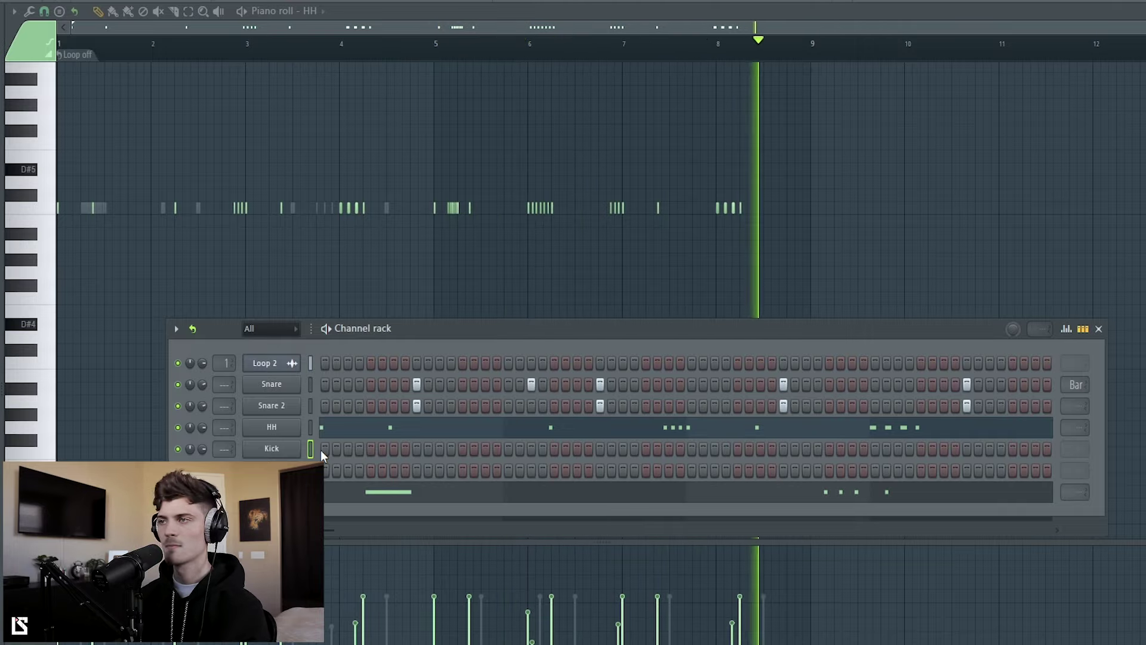
{"action": "key", "text": "F5"}
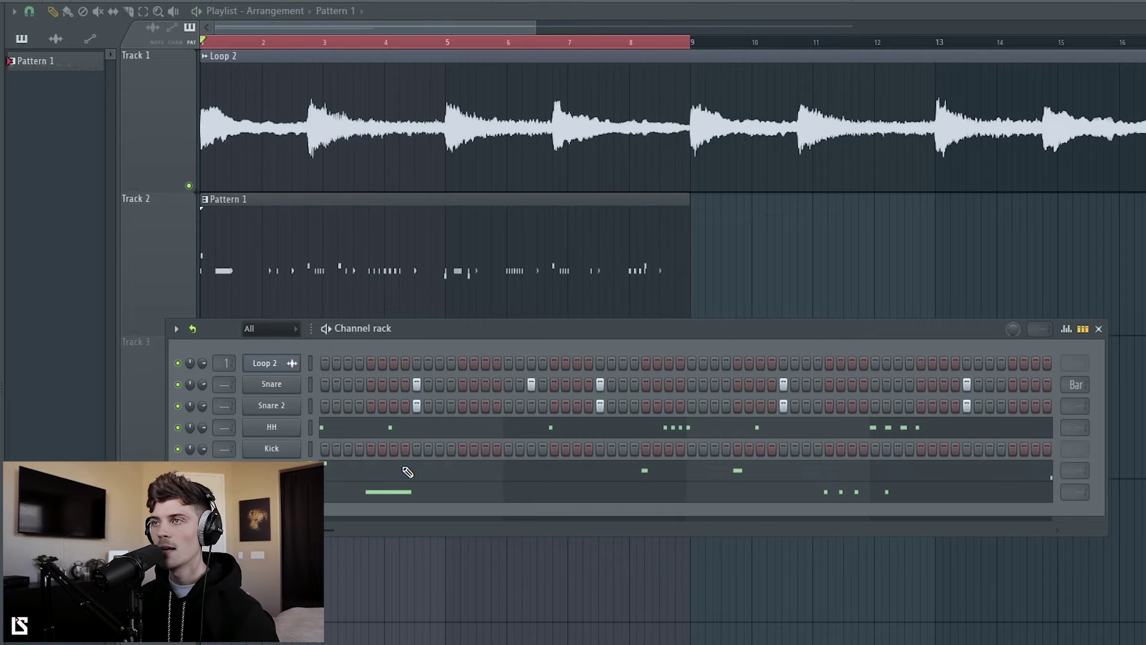
{"action": "left_click", "coordinate": [408, 472]}
- Quantize all the 808 notes and add a D#5 note near bar 2.5
{"action": "key", "text": "ctrl+a"}
{"action": "key", "text": "alt+q"}
{"action": "left_click", "coordinate": [988, 304]}
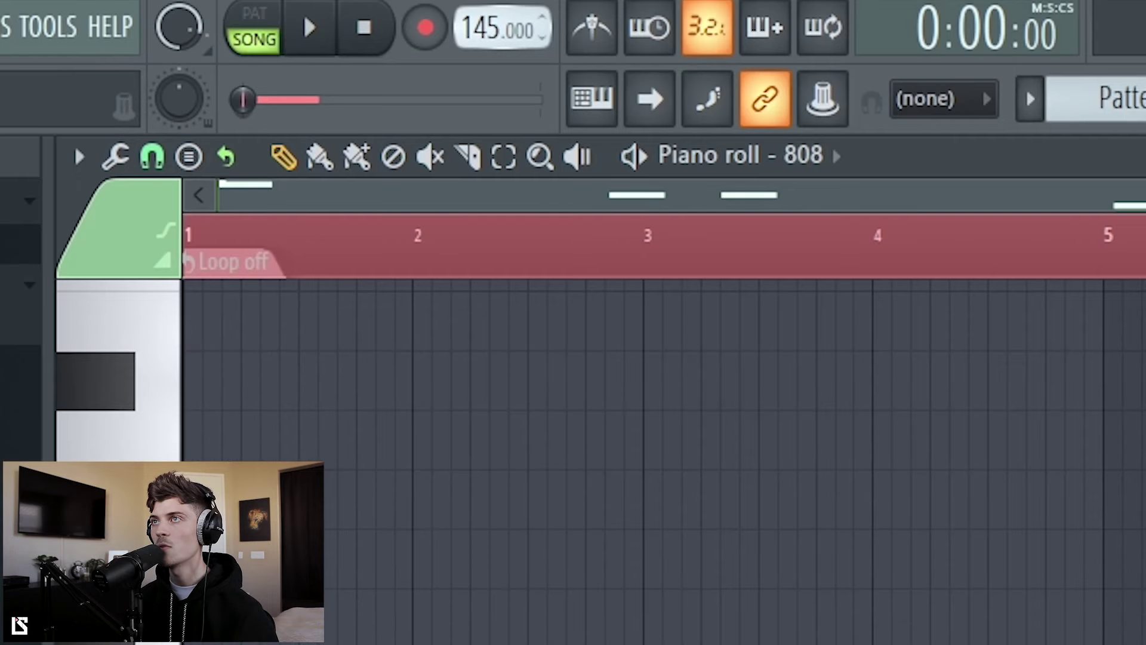
{"action": "key", "text": "space"}
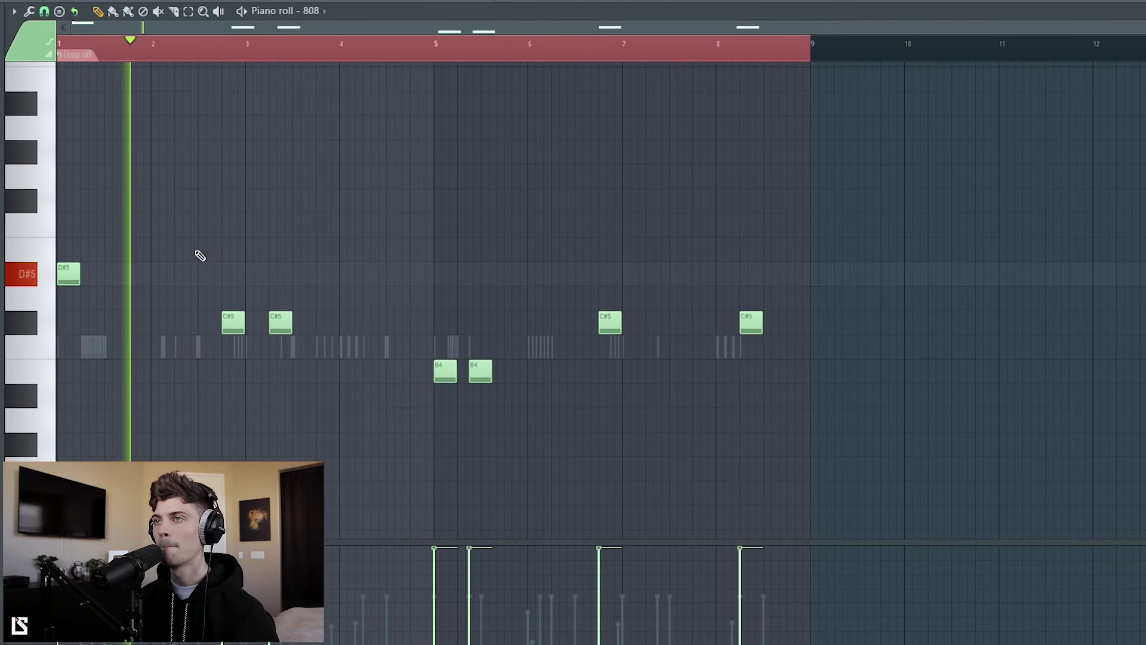
{"action": "left_click", "coordinate": [202, 279]}
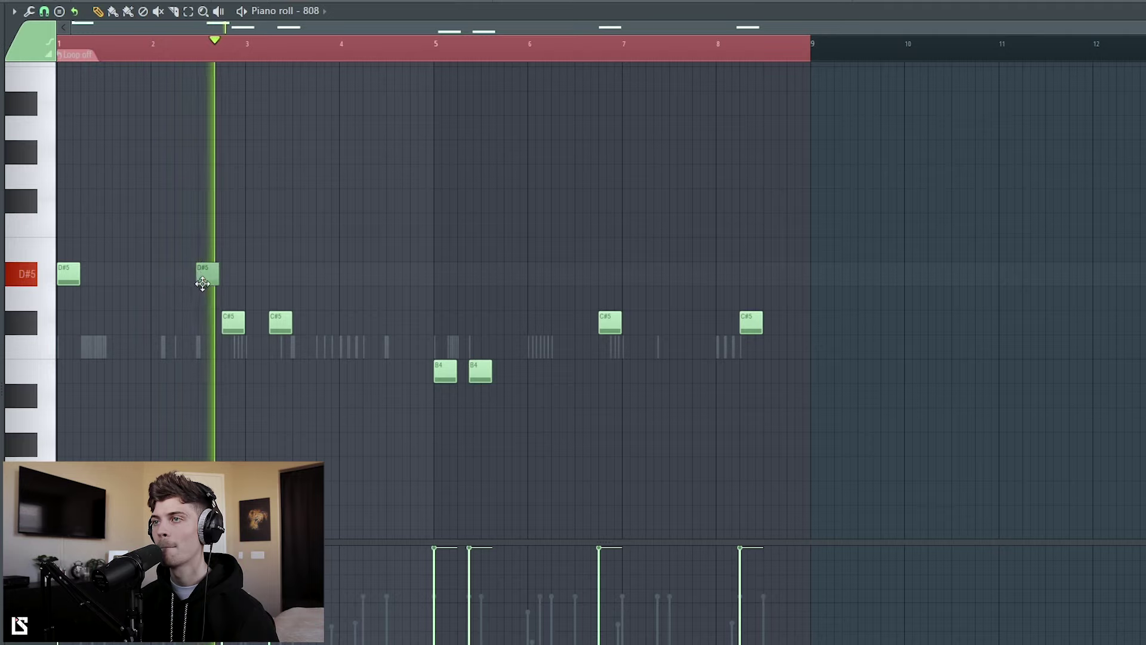
- Set note snapping to single grid cells and shorten all the 808 notes
{"action": "scroll", "coordinate": [178, 29], "scroll_direction": "up", "scroll_amount": 3}
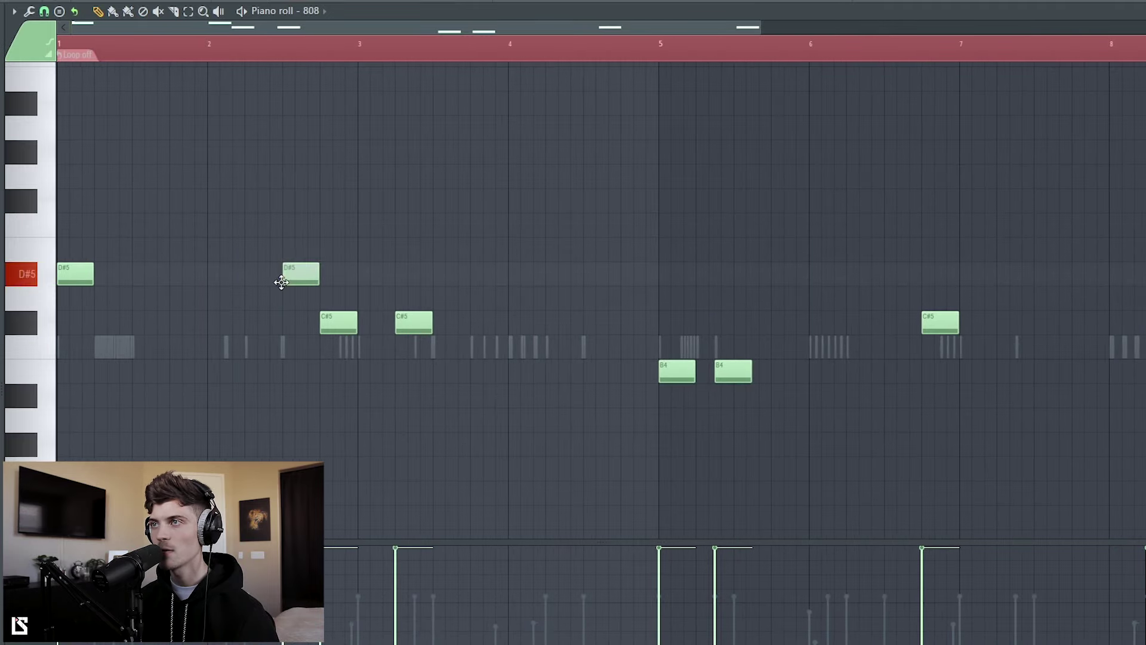
{"action": "left_click", "coordinate": [44, 12]}
{"action": "left_click", "coordinate": [59, 61]}
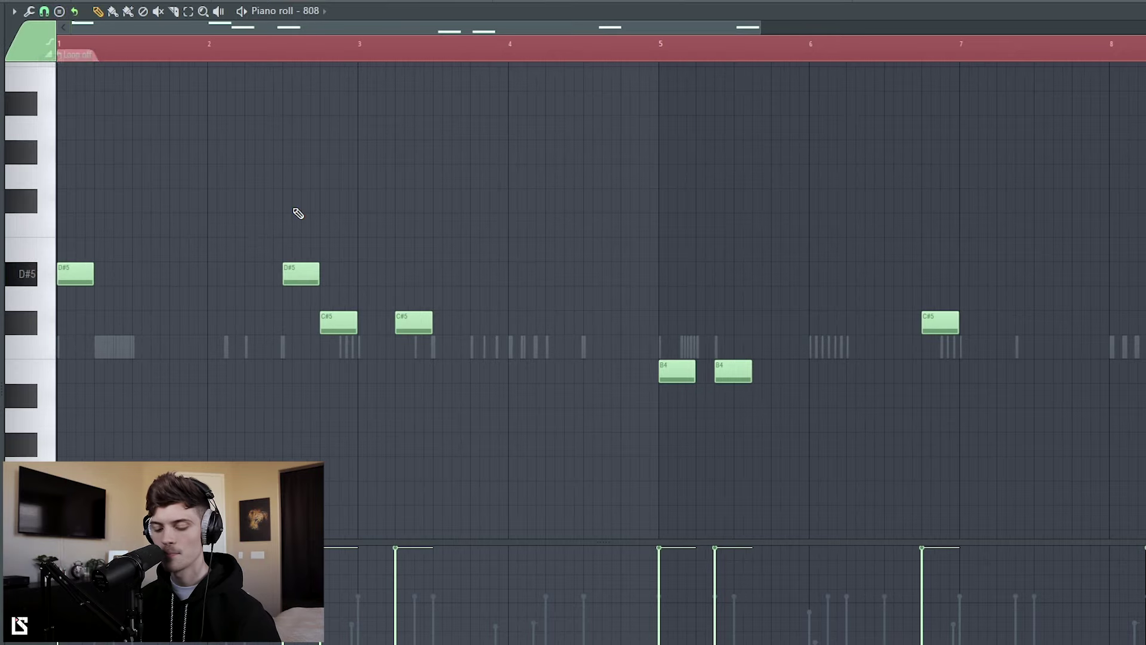
{"action": "key", "text": "ctrl+a"}
{"action": "key", "text": "space"}
{"action": "mouse_move", "coordinate": [319, 274]}
{"action": "left_mouse_down"}
{"action": "mouse_move", "coordinate": [293, 274]}
{"action": "mouse_move", "coordinate": [316, 275]}
{"action": "left_mouse_up"}
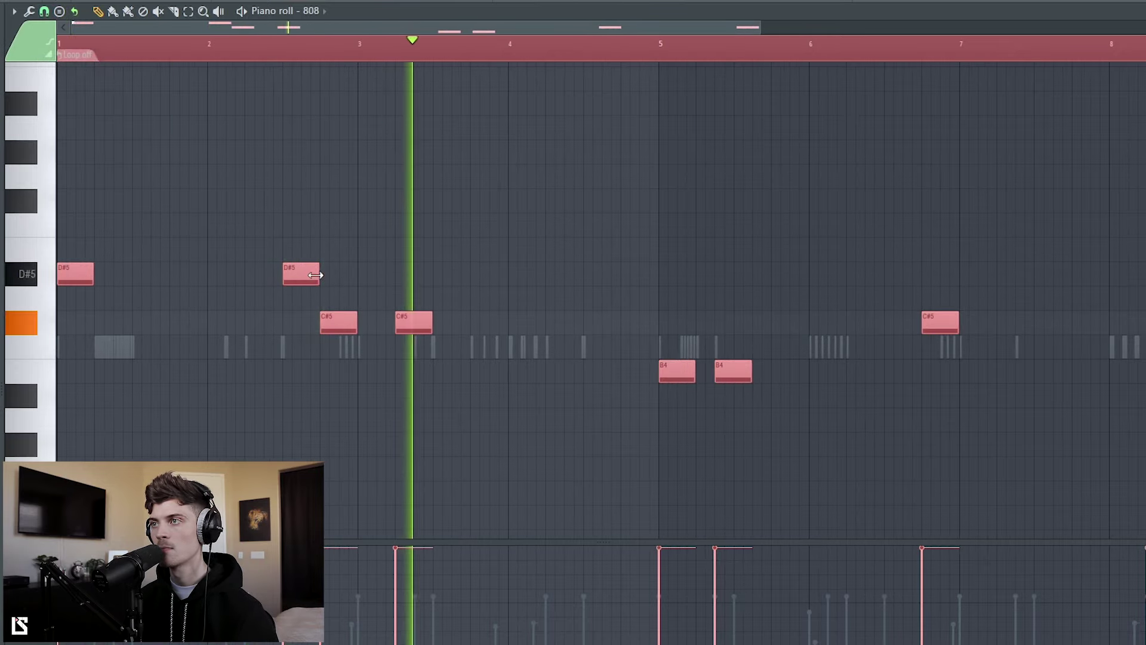
{"action": "left_click", "coordinate": [427, 263]}
{"action": "key", "text": "space"}
{"action": "key", "text": "space"}
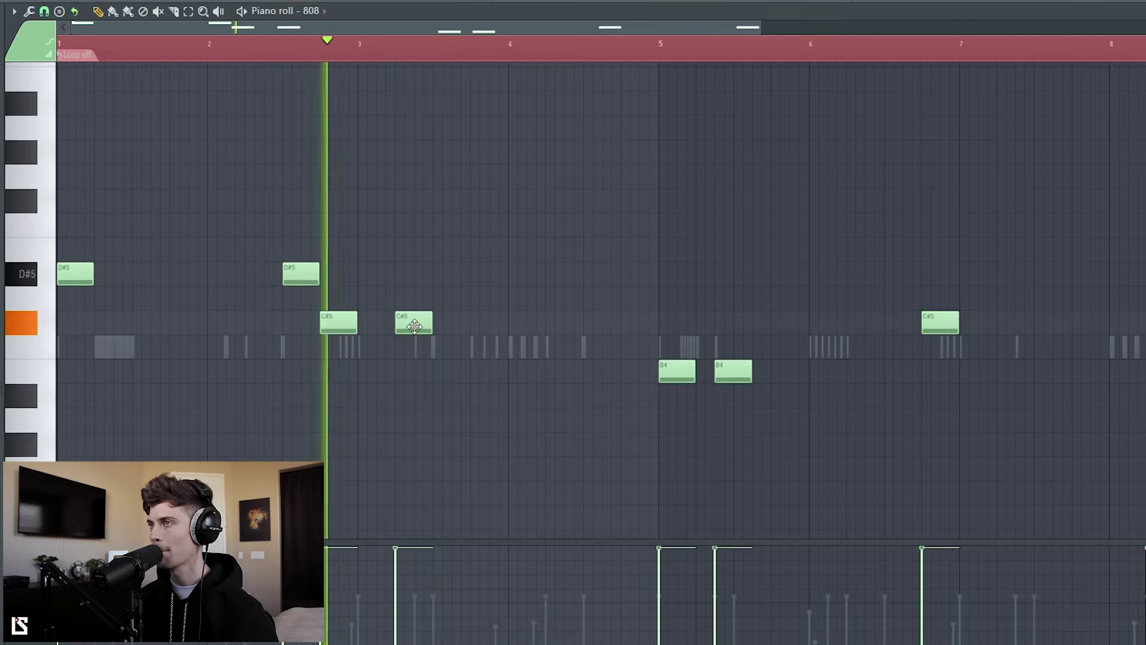
- Move a C#5 note later toward bar 4 and add another C#5 near bar 8.6
{"action": "left_click_drag", "start_coordinate": [415, 326], "coordinate": [560, 332]}
{"action": "left_click", "coordinate": [734, 365]}
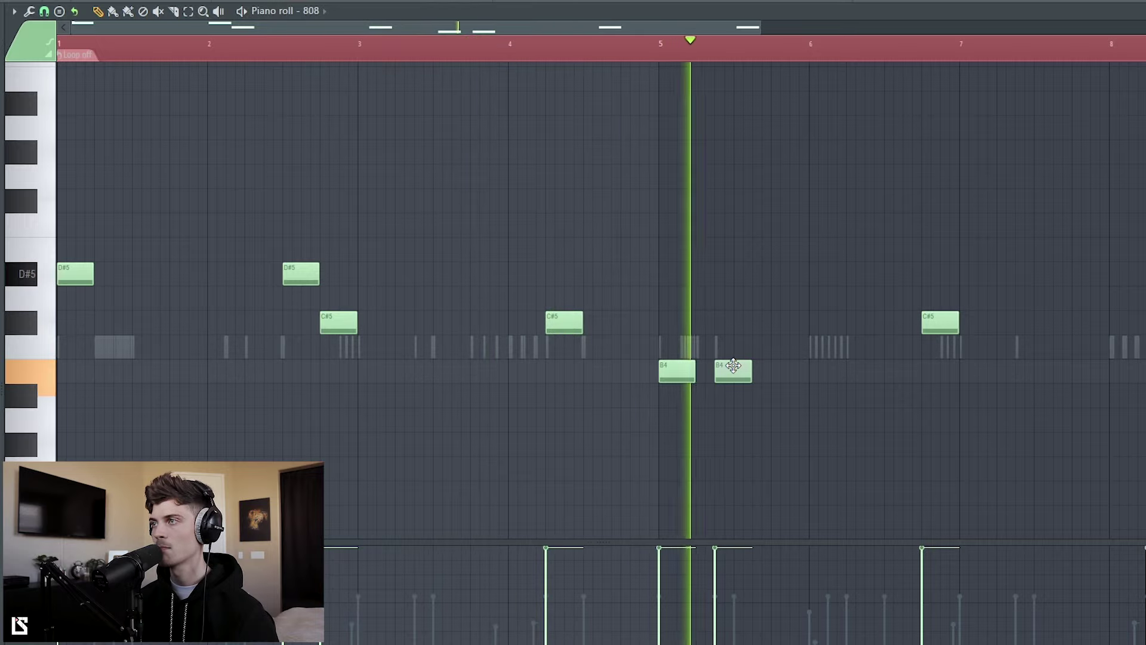
{"action": "left_click_drag", "start_coordinate": [611, 30], "coordinate": [682, 31]}
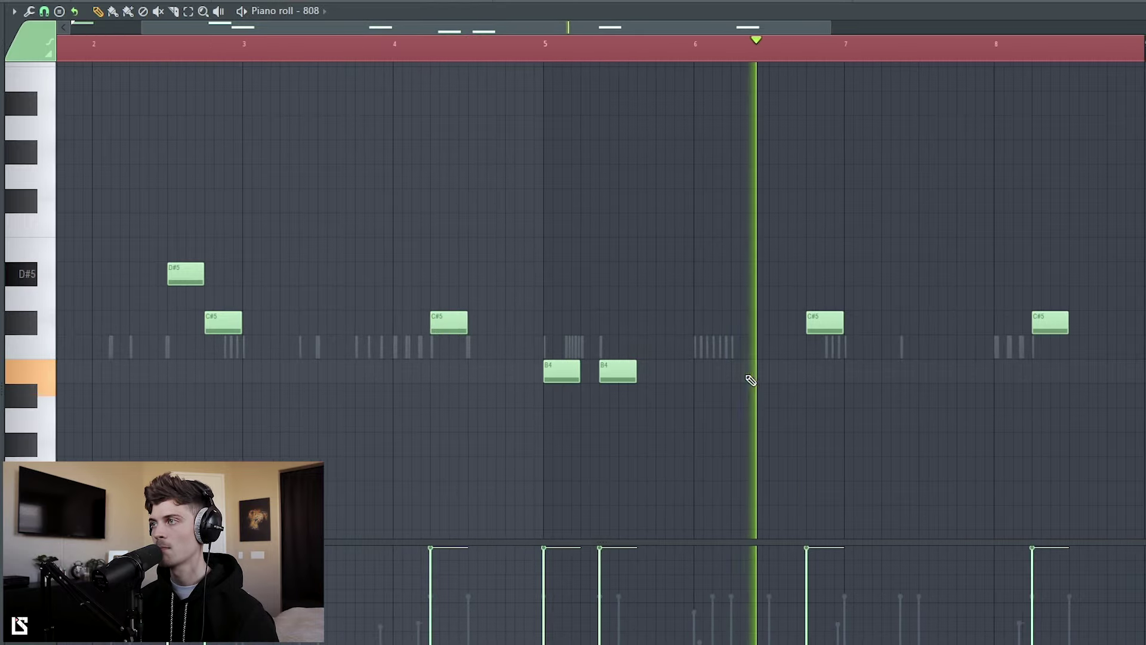
{"action": "key", "text": "space"}
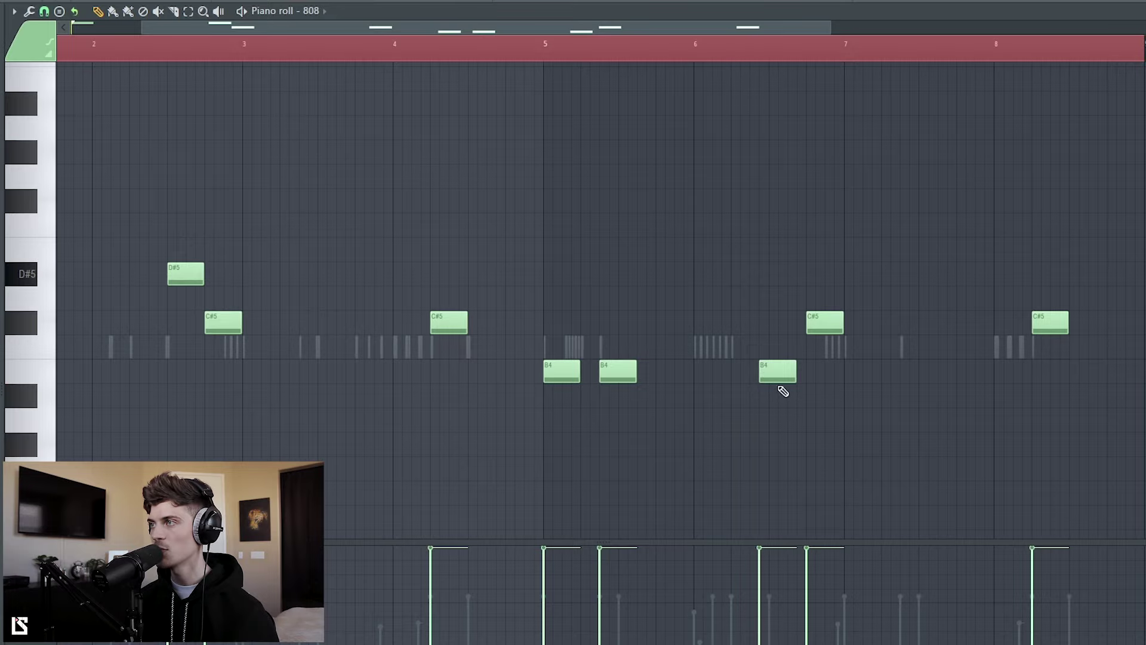
{"action": "scroll", "coordinate": [452, 58], "scroll_direction": "down", "scroll_amount": 2}
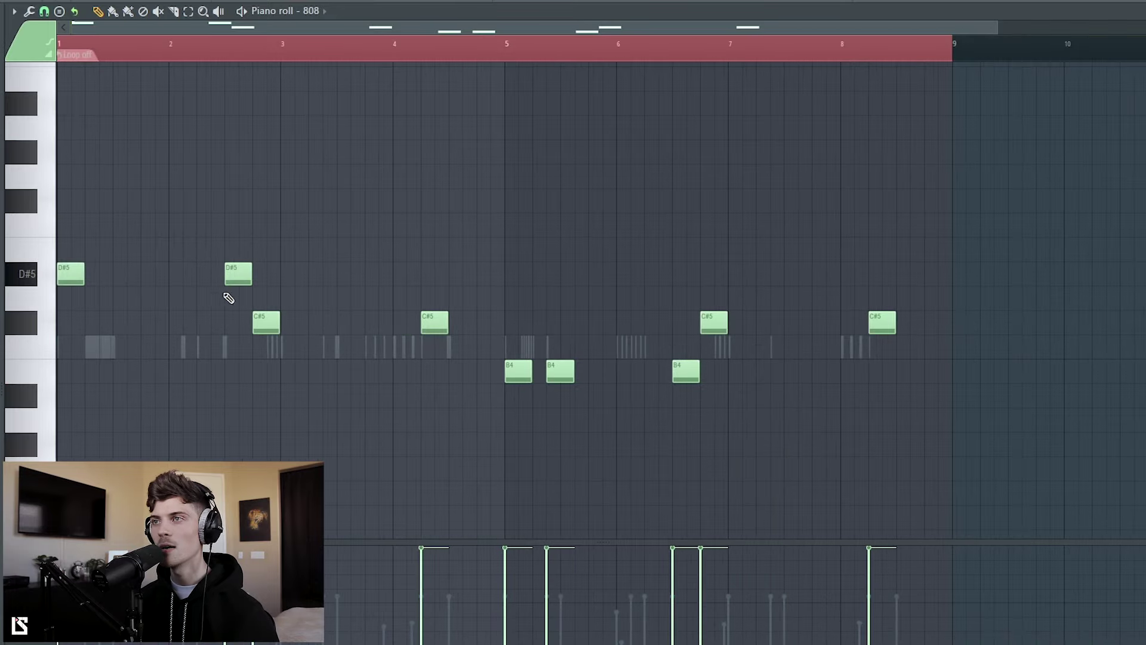
{"action": "key", "text": "space"}
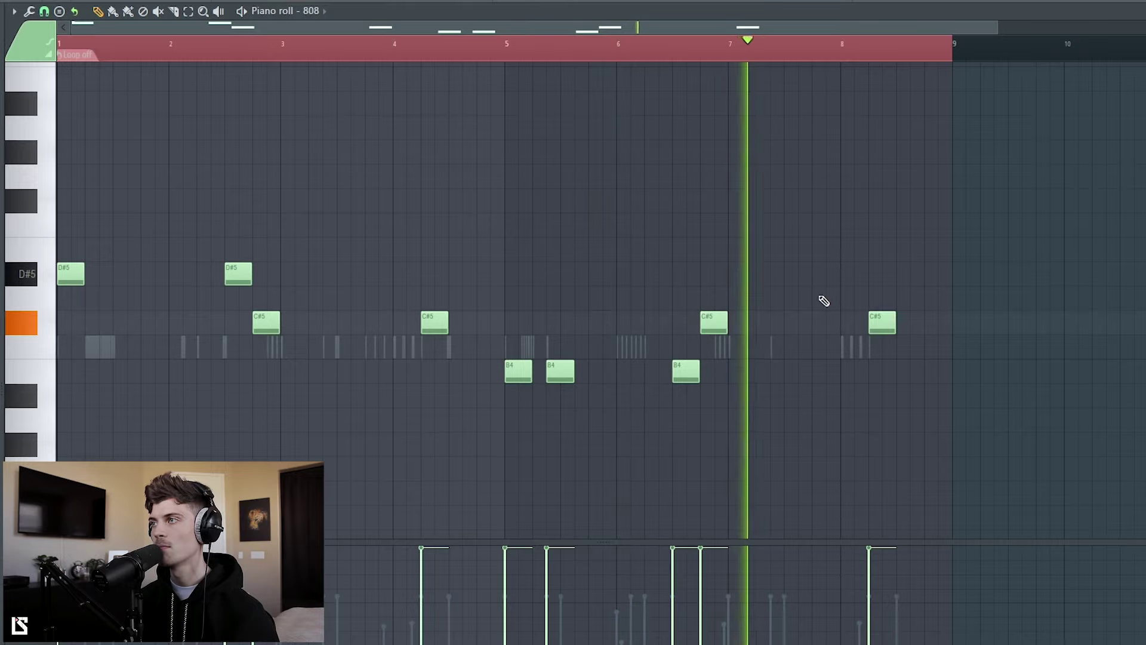
{"action": "left_click", "coordinate": [917, 324]}
- Open the Kick channel in the piano roll from the channel rack
{"action": "key", "text": "F6"}
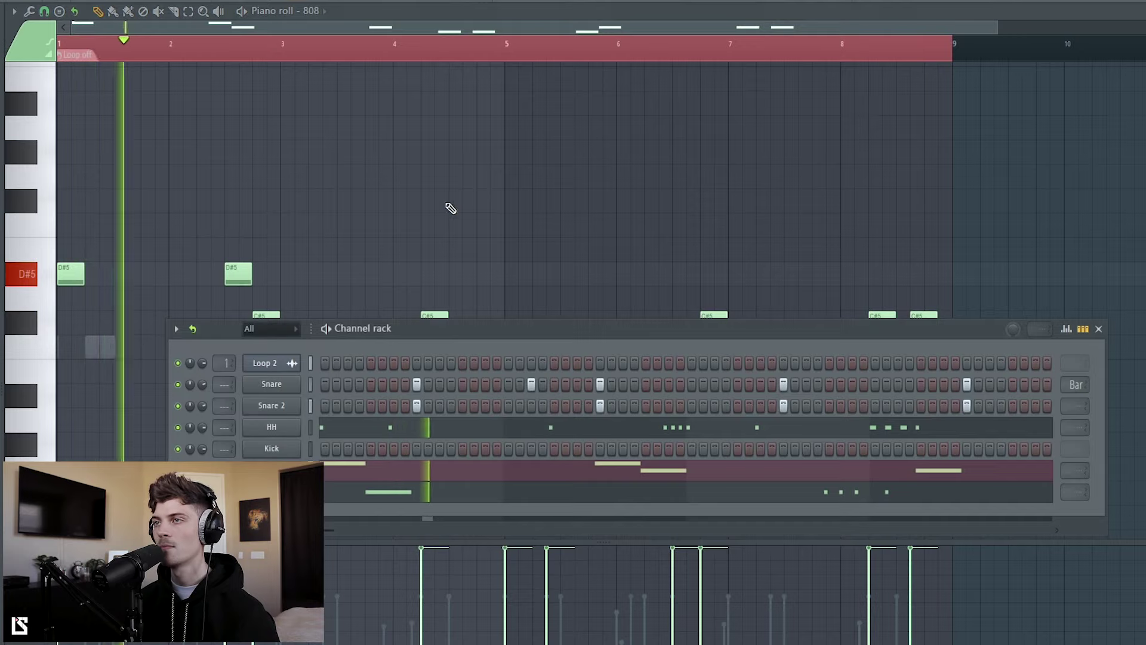
{"action": "left_click", "coordinate": [309, 449]}
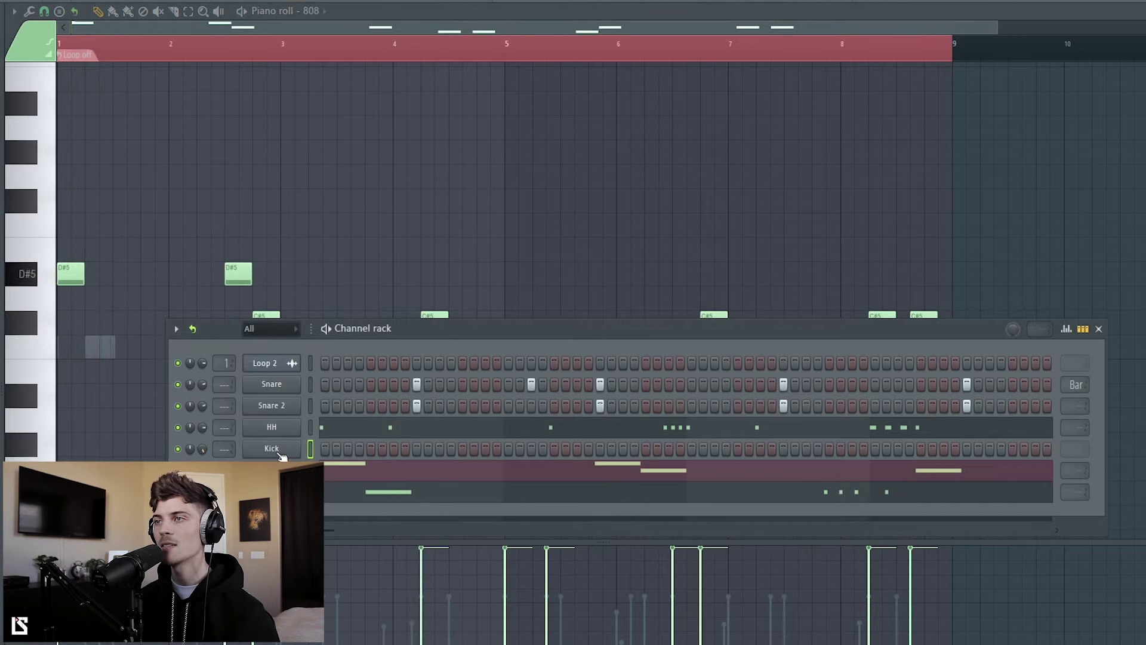
{"action": "left_click", "coordinate": [279, 453]}
{"action": "left_click", "coordinate": [325, 449]}
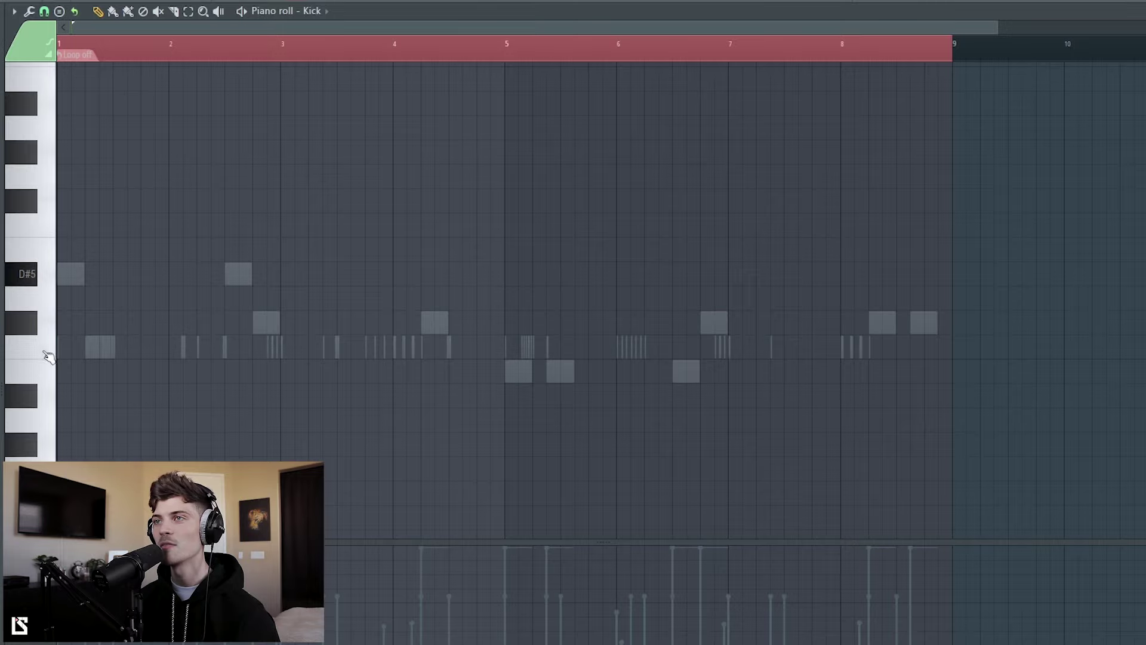
{"action": "scroll", "coordinate": [216, 53], "scroll_direction": "down", "scroll_amount": 2}
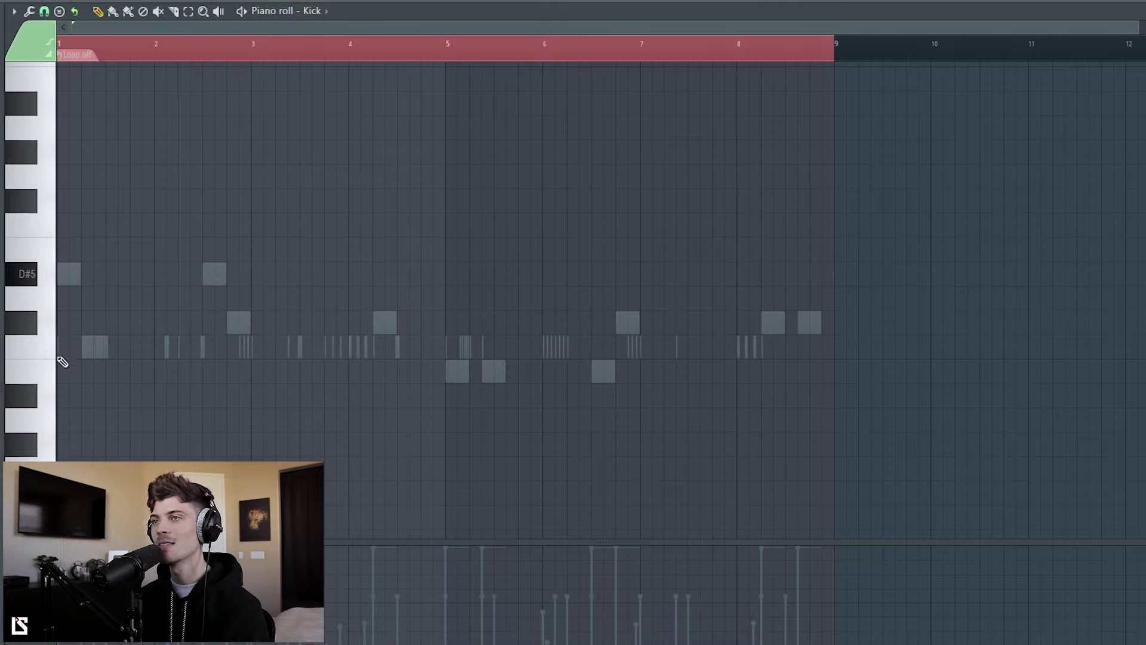
{"action": "key", "text": "space"}
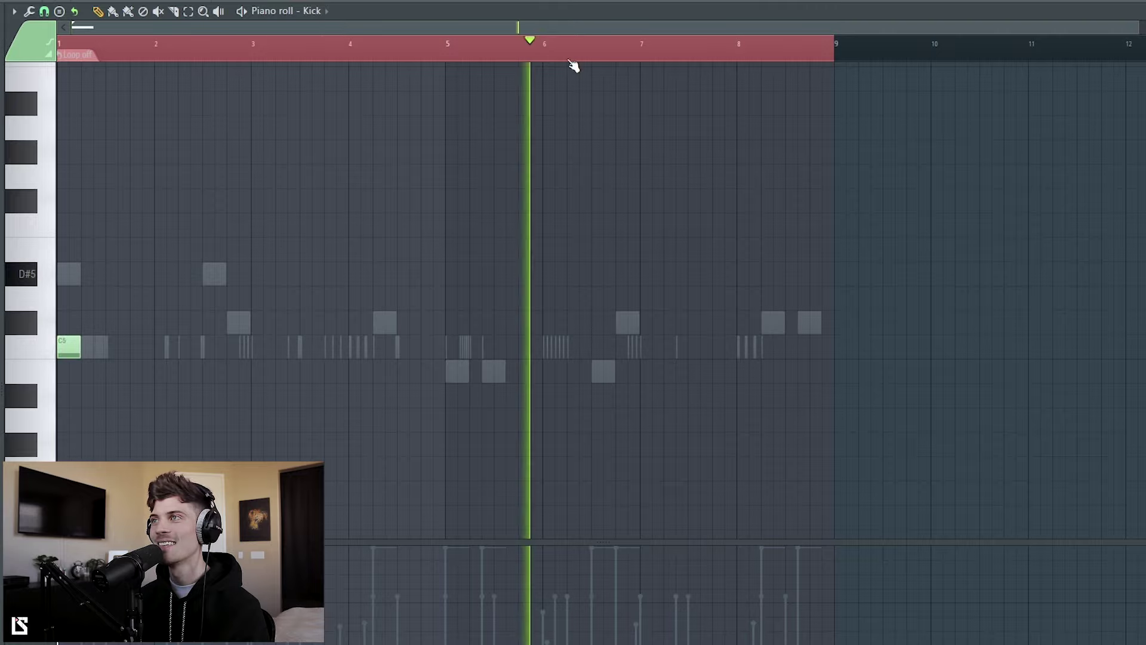
{"action": "key", "text": "space"}
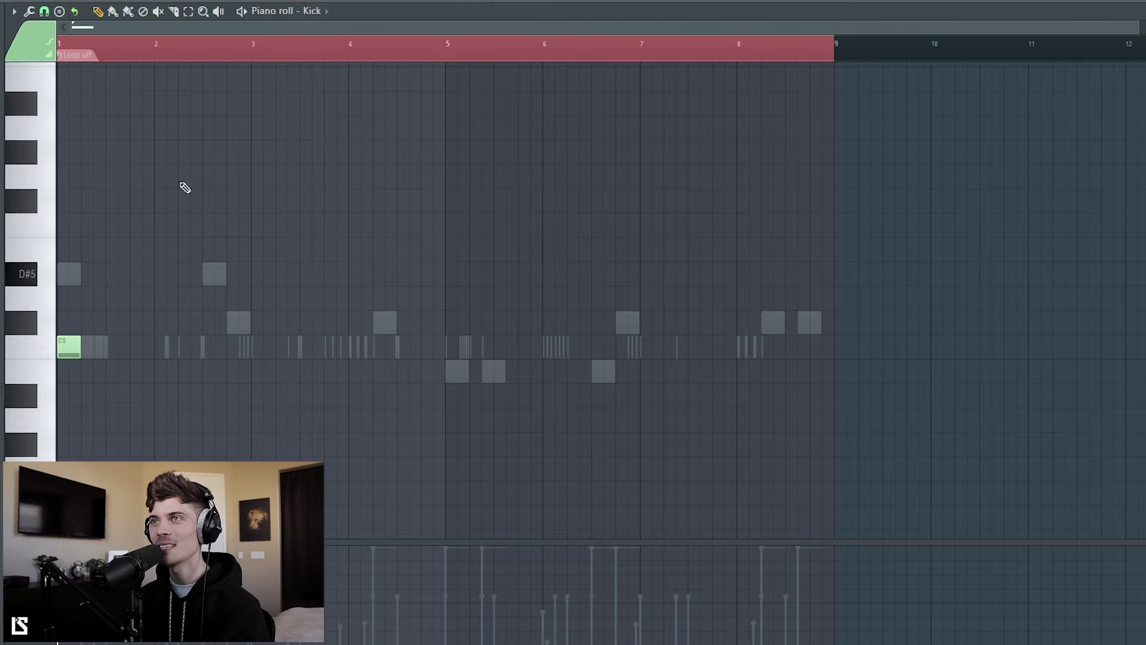
{"action": "scroll", "coordinate": [166, 54], "scroll_direction": "up", "scroll_amount": 3}
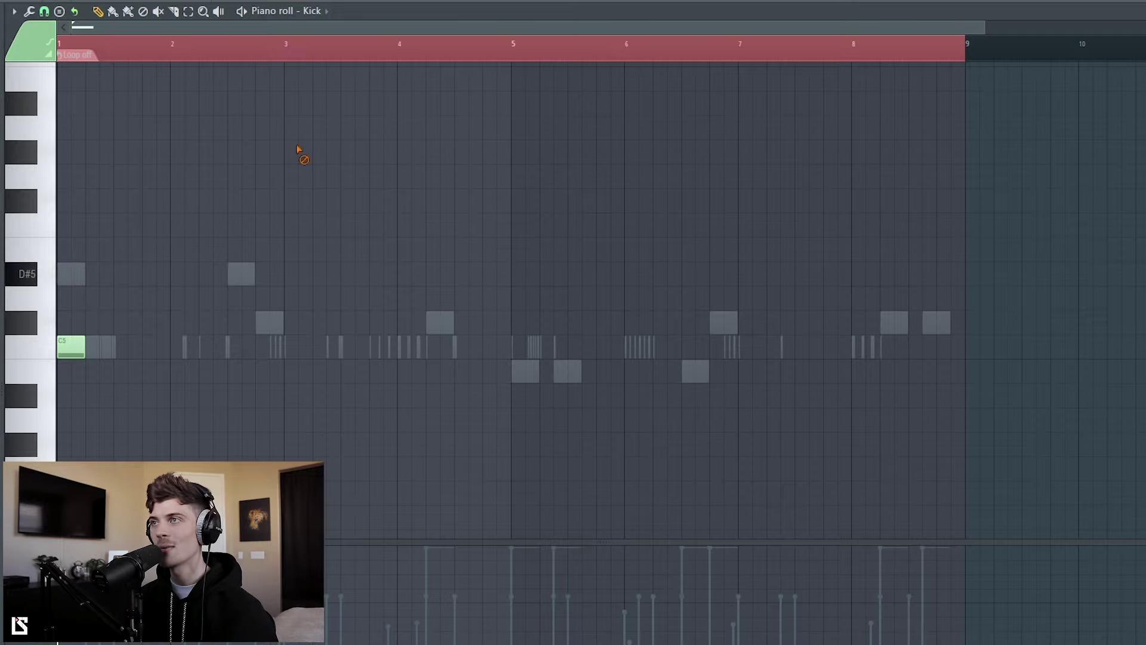
- Add C5 kick hits just after bar 4, at bar 5 and shortly after bar 8
{"action": "key", "text": "space"}
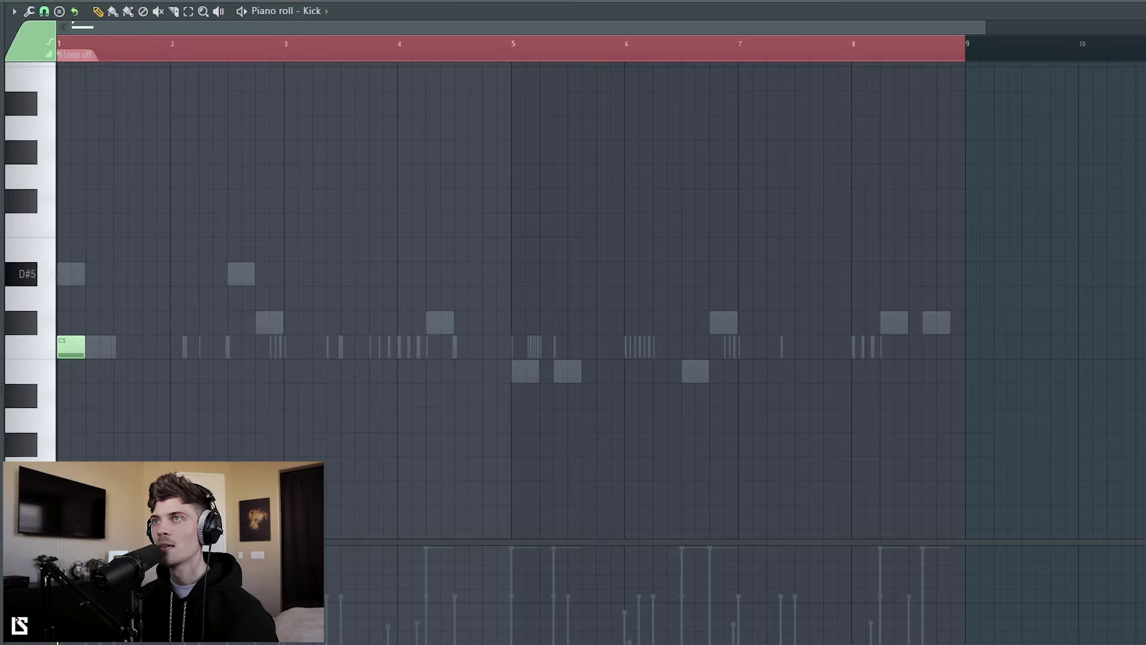
{"action": "left_click", "coordinate": [229, 348]}
{"action": "left_click_drag", "start_coordinate": [235, 349], "coordinate": [263, 348]}
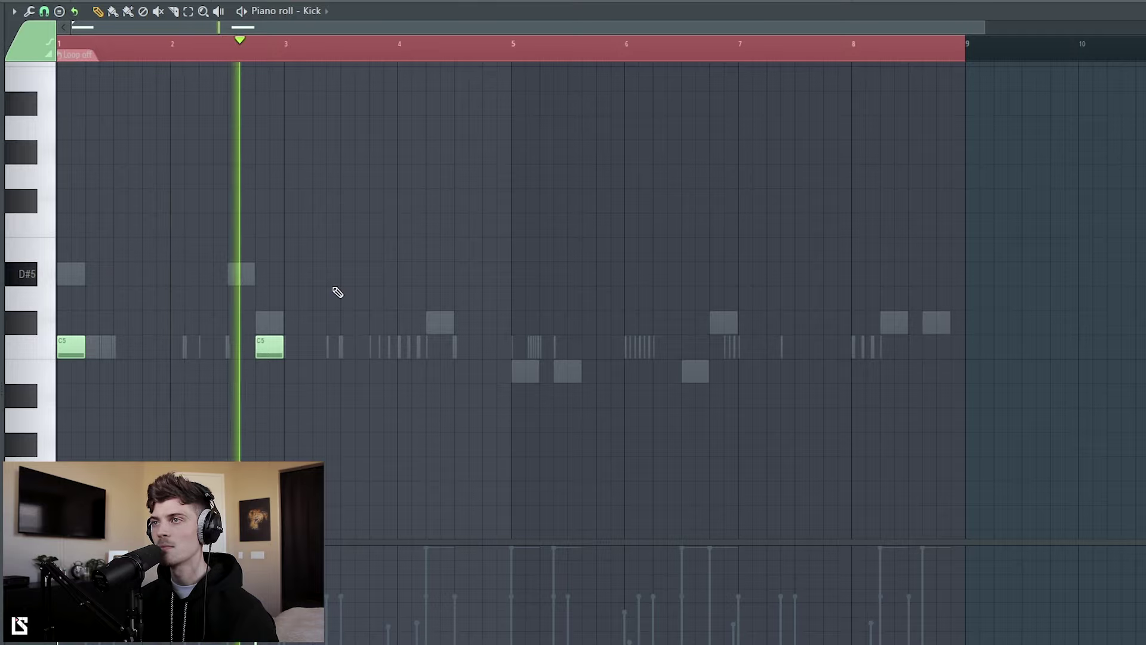
{"action": "right_click", "coordinate": [270, 347]}
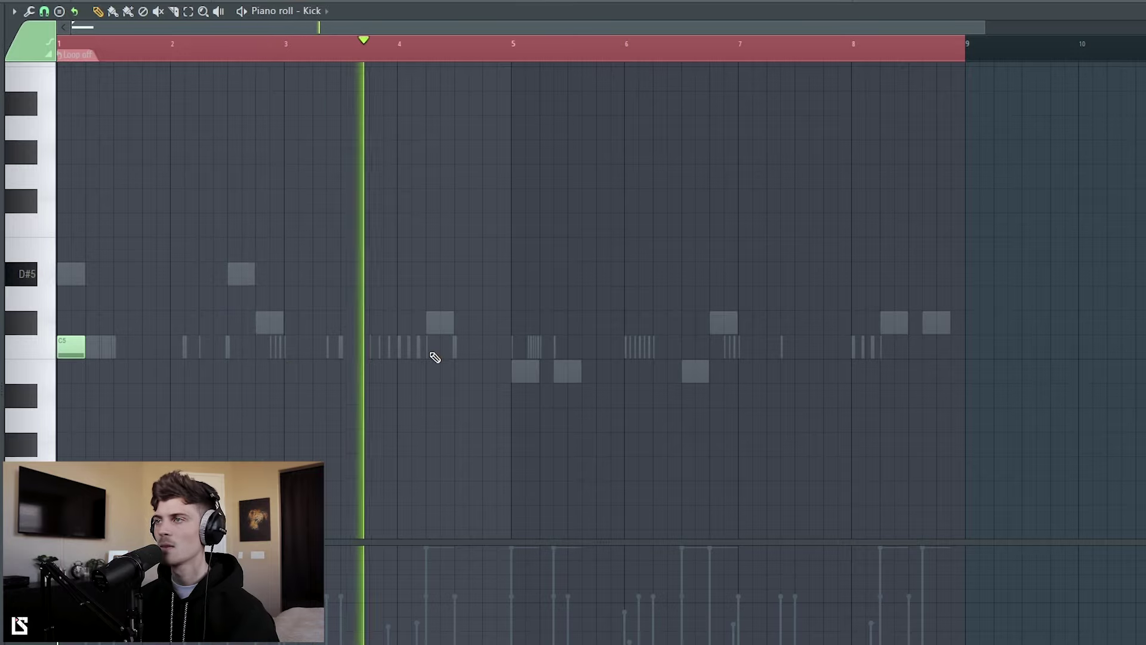
{"action": "left_click", "coordinate": [430, 352]}
{"action": "left_click", "coordinate": [524, 348]}
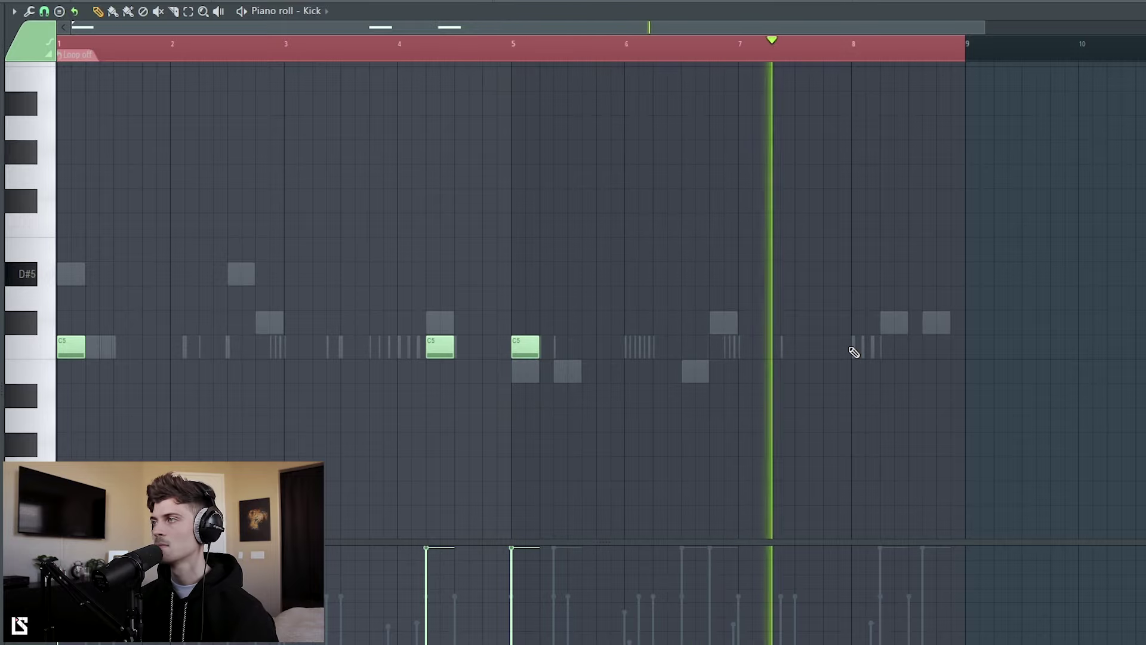
{"action": "left_click", "coordinate": [896, 348]}
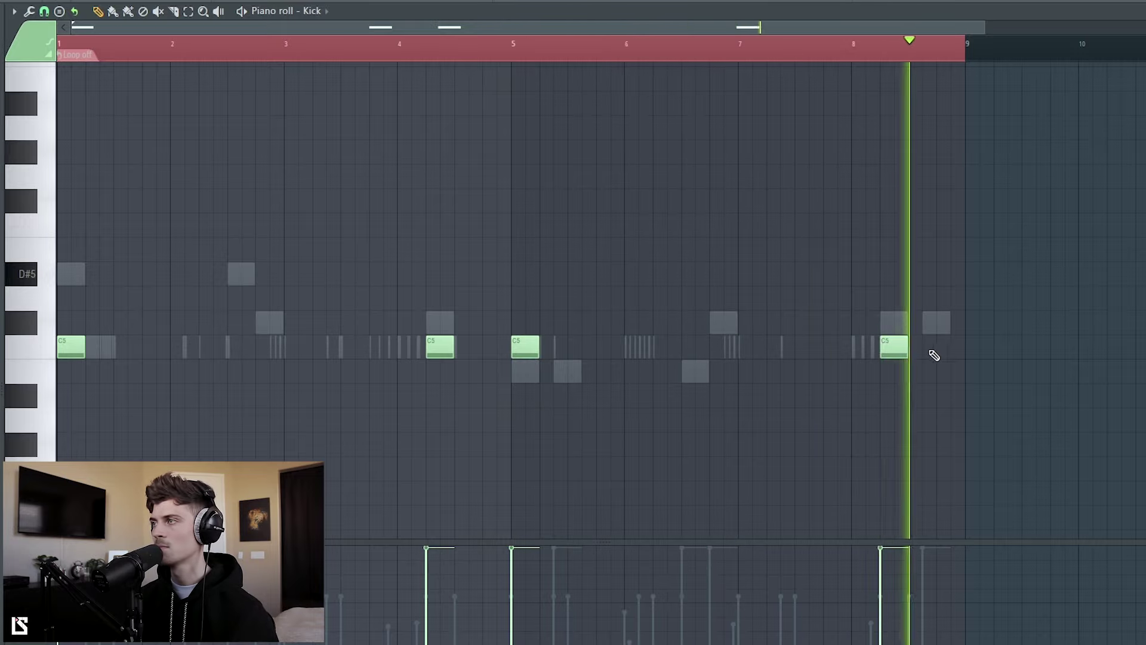
{"action": "left_click", "coordinate": [937, 348]}
{"action": "right_click", "coordinate": [936, 347]}
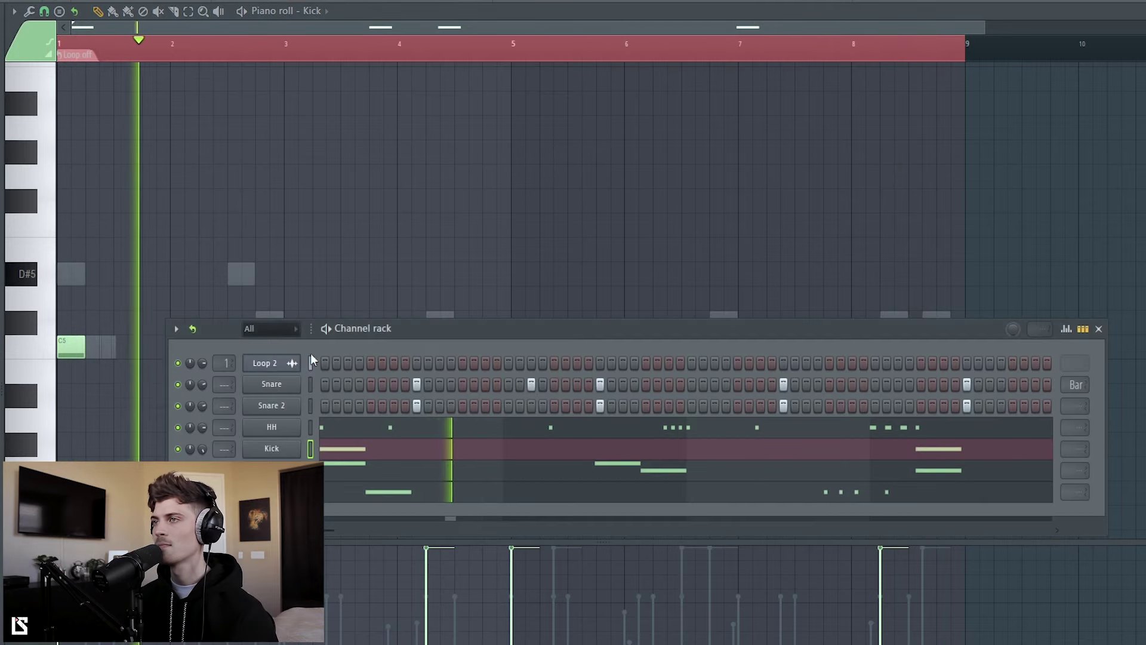
{"action": "key", "text": "F6"}
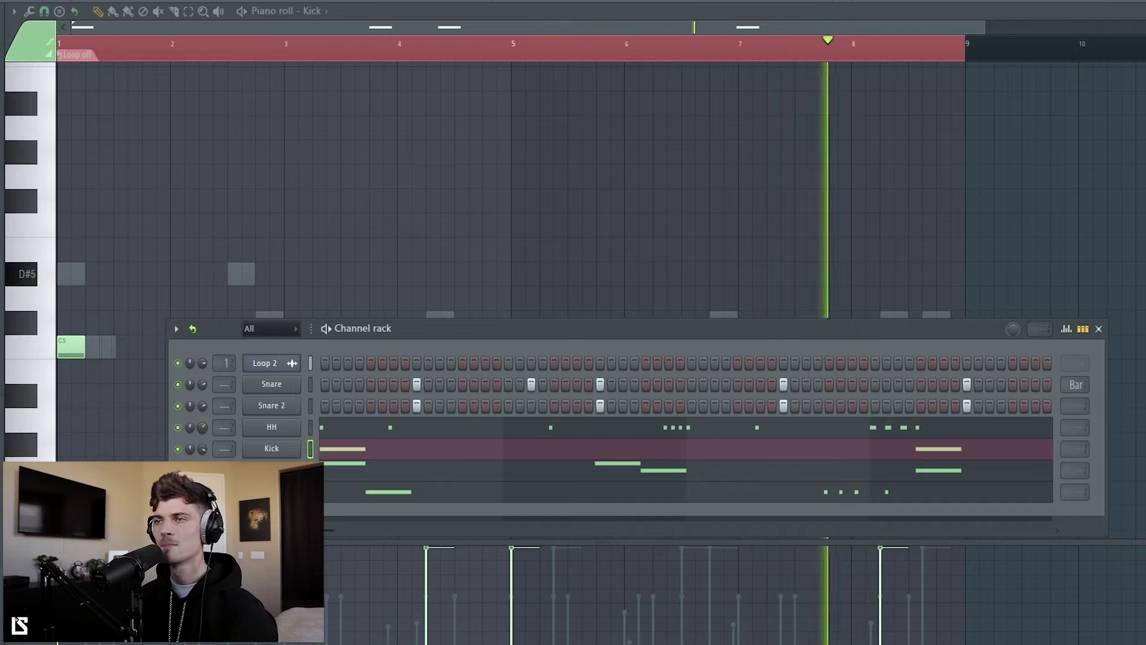
- Clone HH into HH #2, mute HH, and fill HH #2 with a hit every 2 steps
{"action": "key", "text": "space"}
{"action": "right_click", "coordinate": [278, 440]}
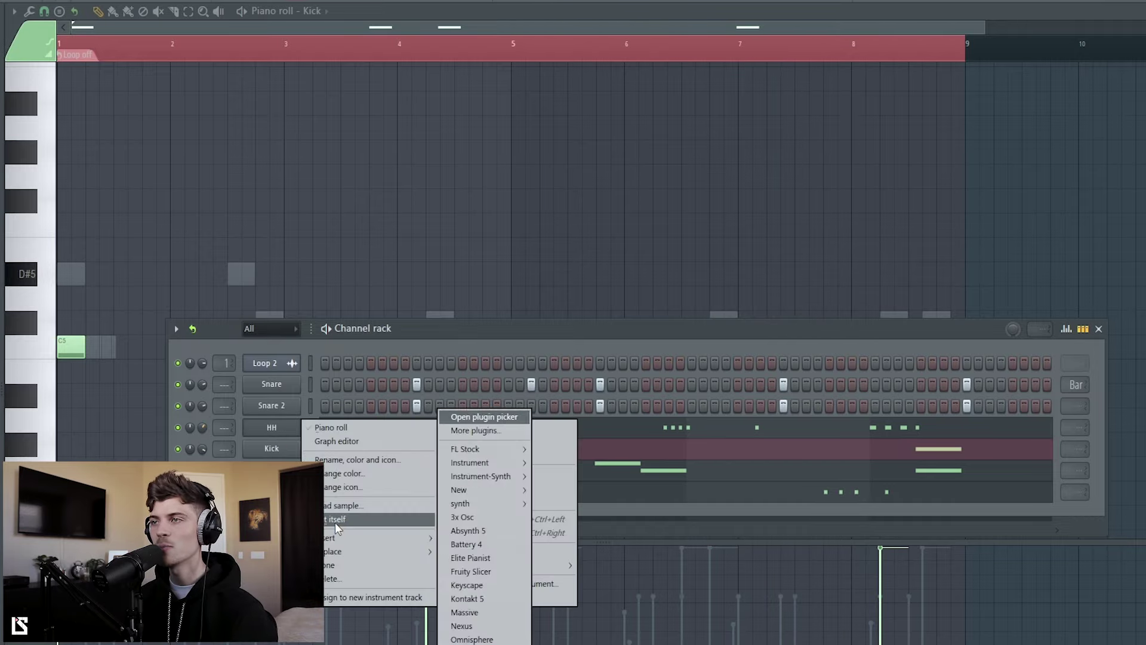
{"action": "left_click", "coordinate": [338, 566]}
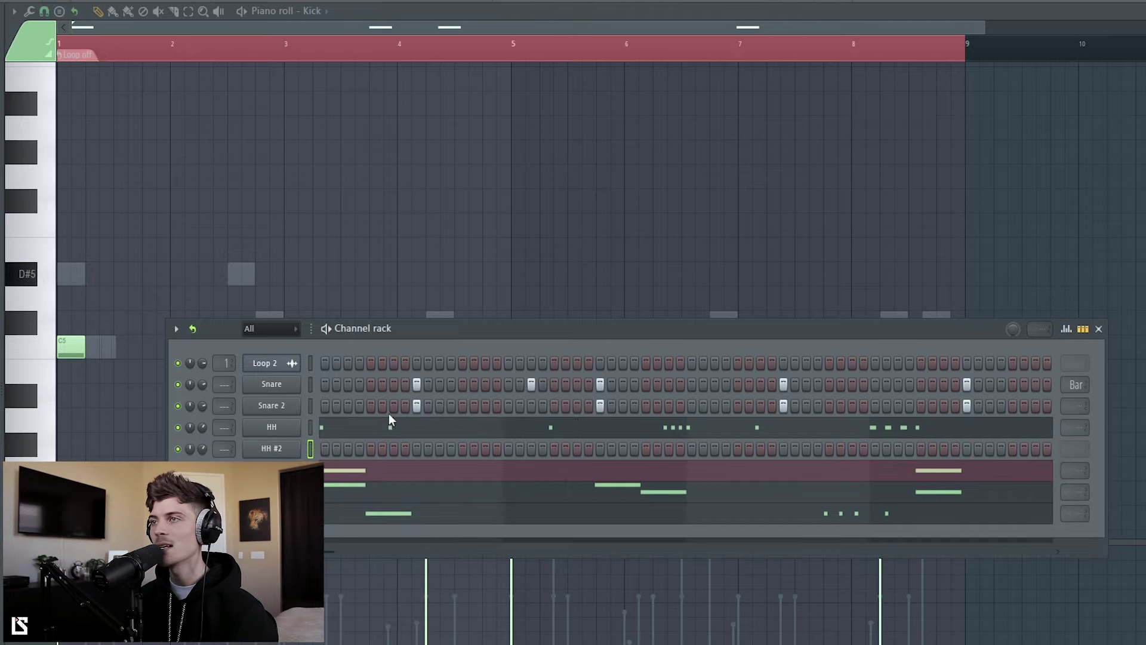
{"action": "left_click", "coordinate": [177, 427]}
{"action": "right_click", "coordinate": [282, 449]}
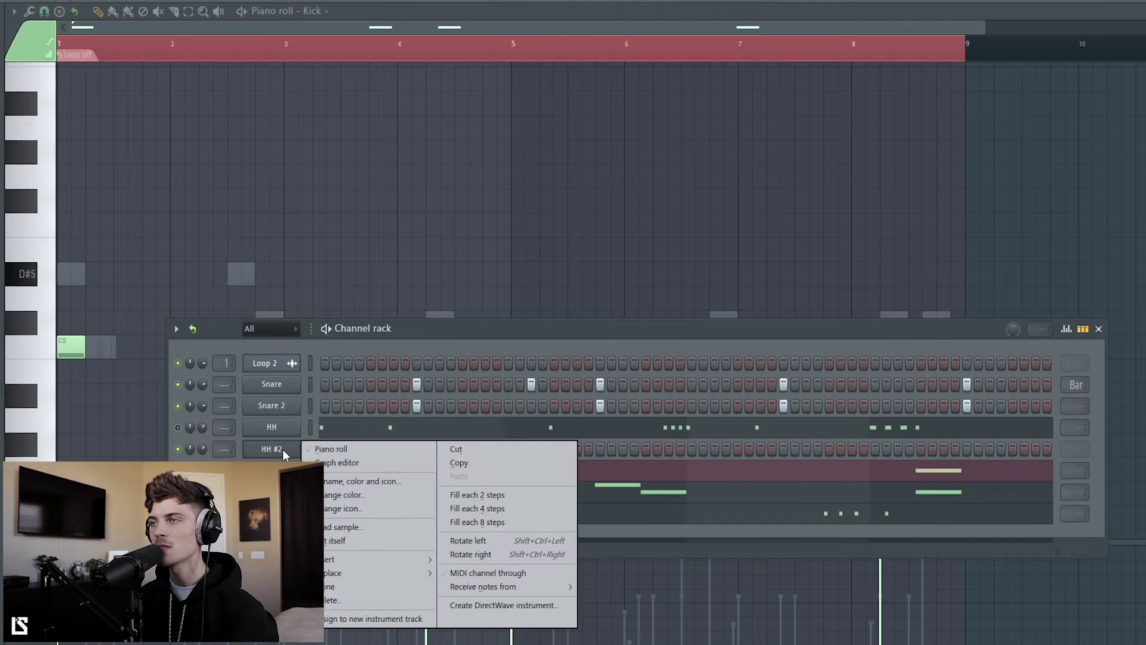
{"action": "left_click", "coordinate": [483, 494]}
- Play the 2-step hats, unmute the original HH, then delete the HH #2 channel
{"action": "key", "text": "space"}
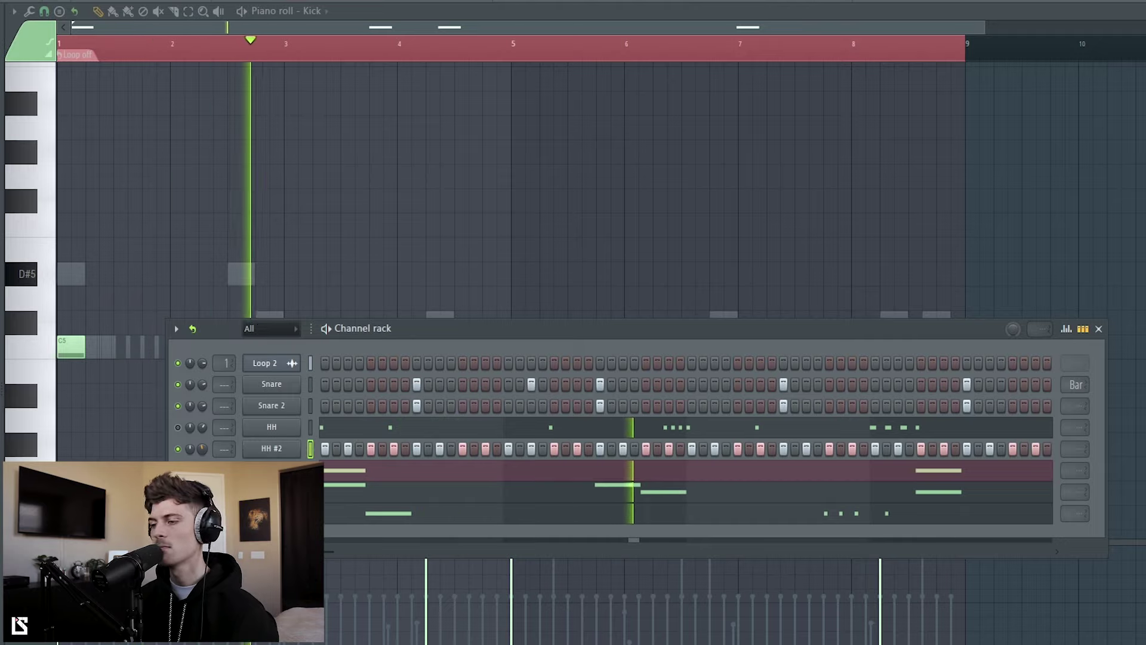
{"action": "left_click", "coordinate": [177, 428]}
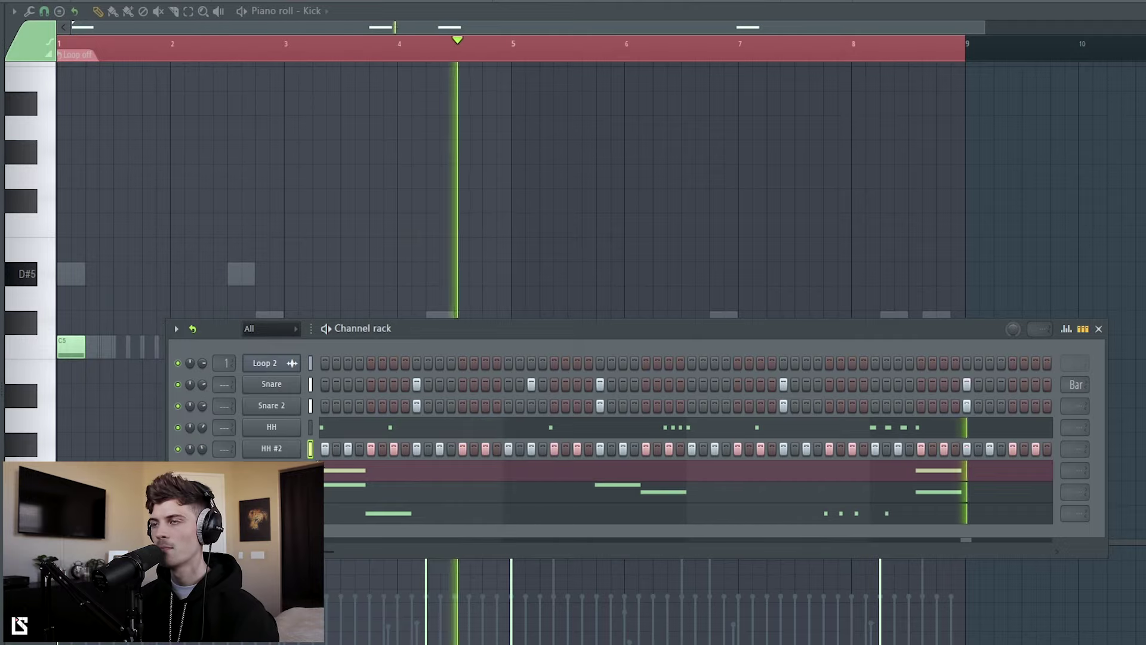
{"action": "key", "text": "space"}
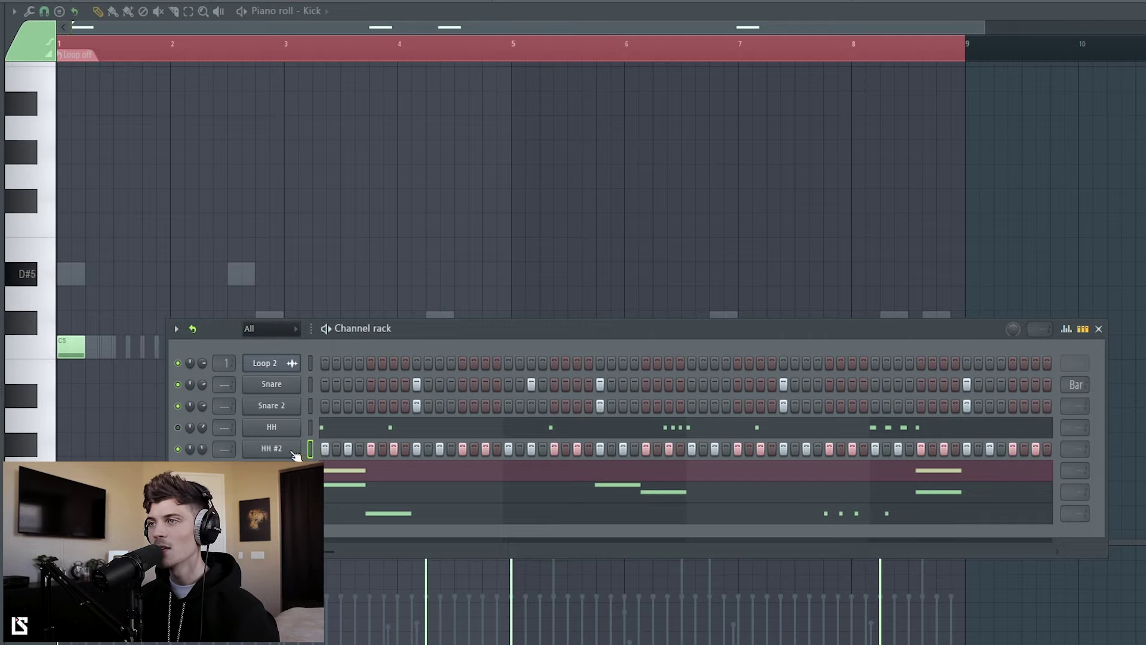
{"action": "right_click", "coordinate": [295, 453]}
{"action": "left_click", "coordinate": [345, 602]}
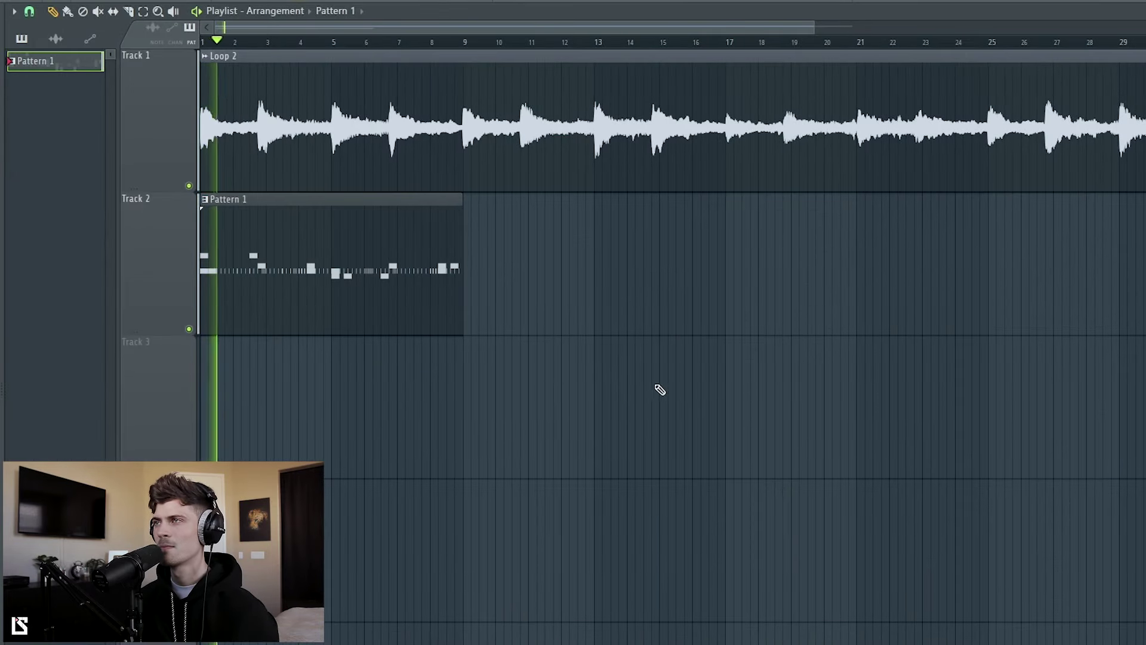
- Open the HH channel in the piano roll and zoom in around bars 6–9
{"action": "key", "text": "F6"}
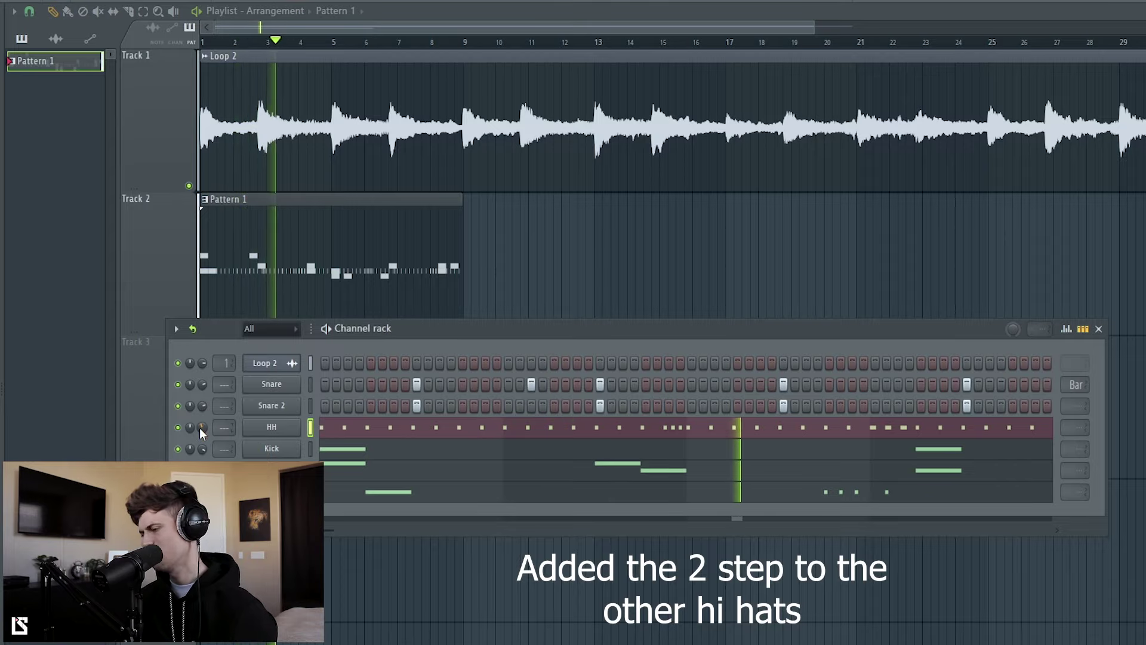
{"action": "key", "text": "F6"}
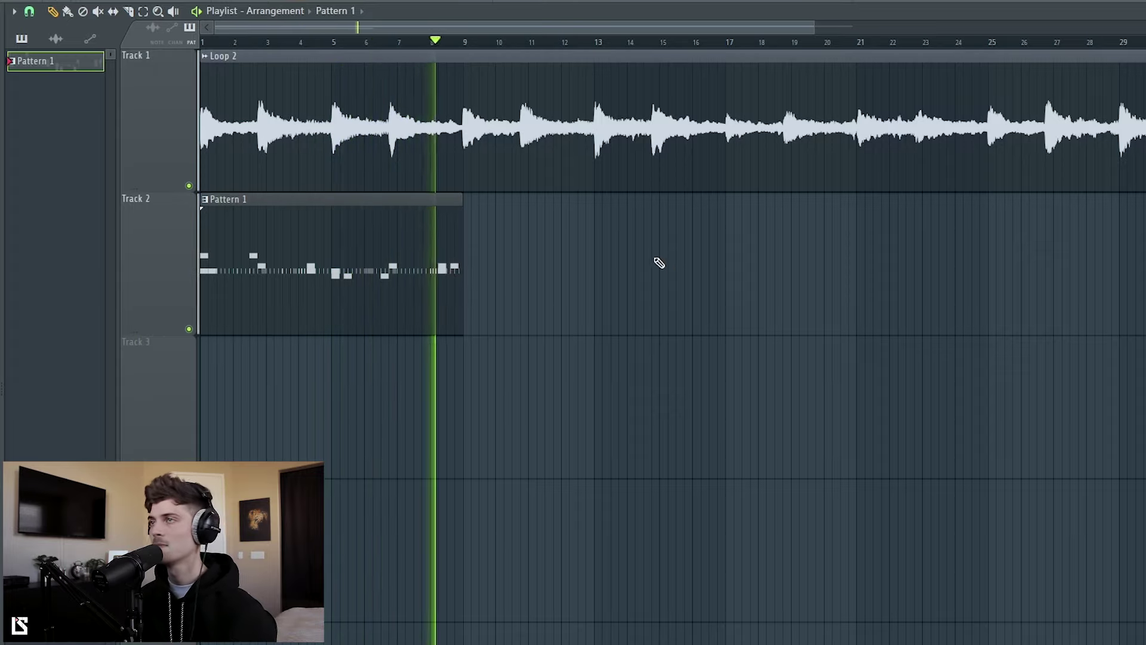
{"action": "key", "text": "F6"}
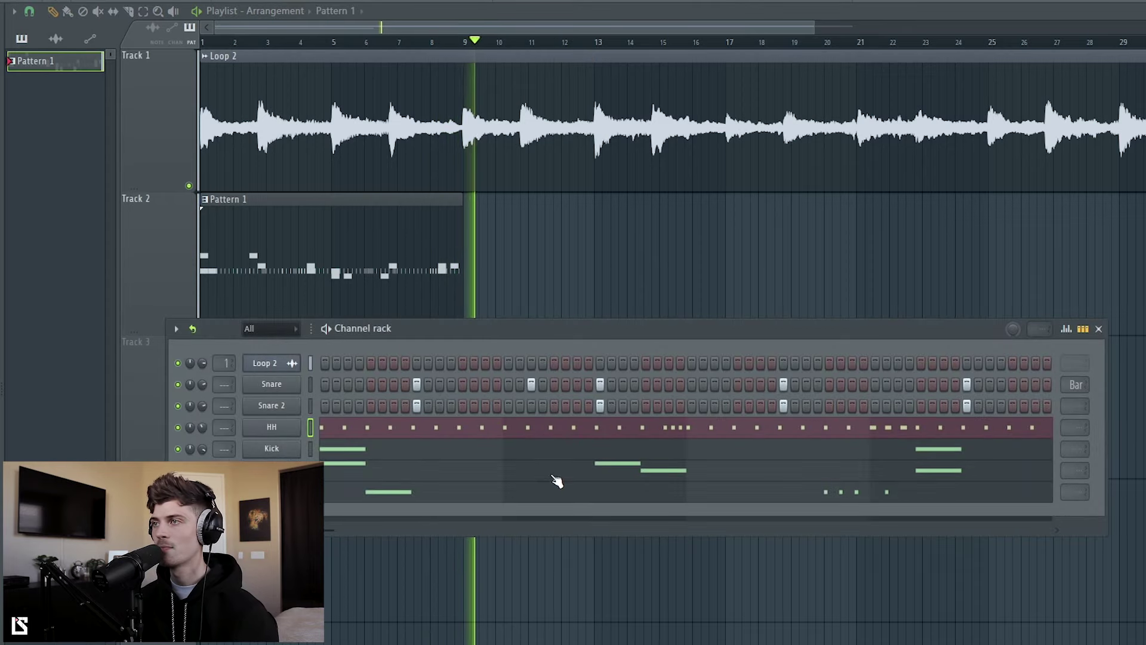
{"action": "left_click", "coordinate": [546, 438]}
{"action": "left_click", "coordinate": [581, 57]}
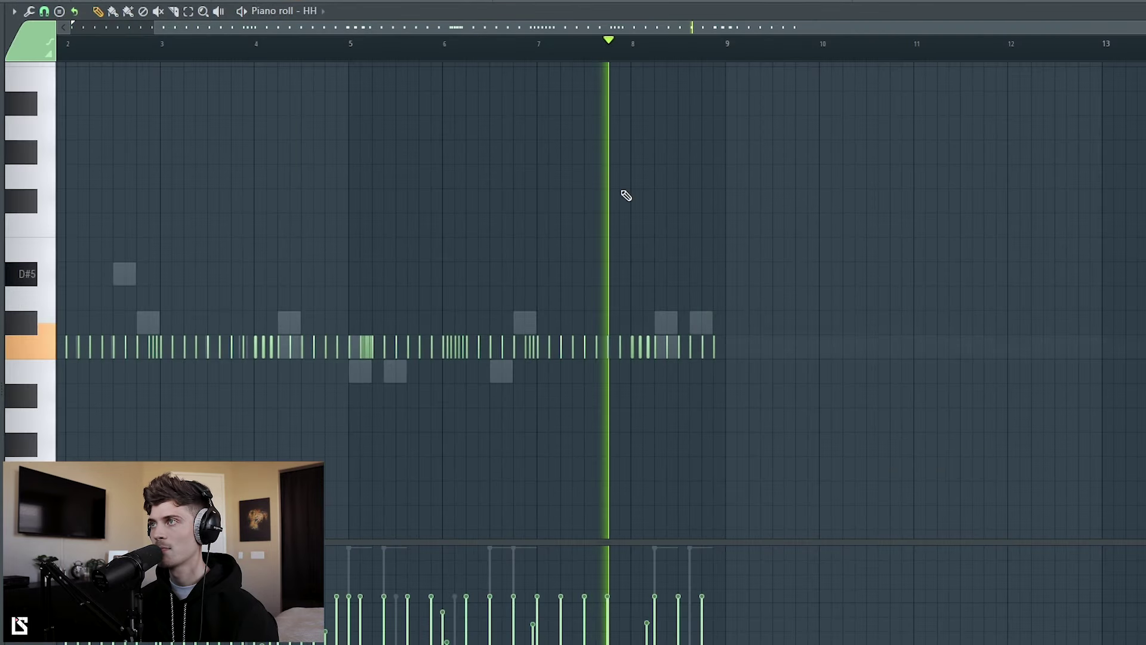
{"action": "scroll", "coordinate": [627, 55], "scroll_direction": "up", "scroll_amount": 4}
{"action": "scroll", "coordinate": [630, 55], "scroll_direction": "up", "scroll_amount": 2}
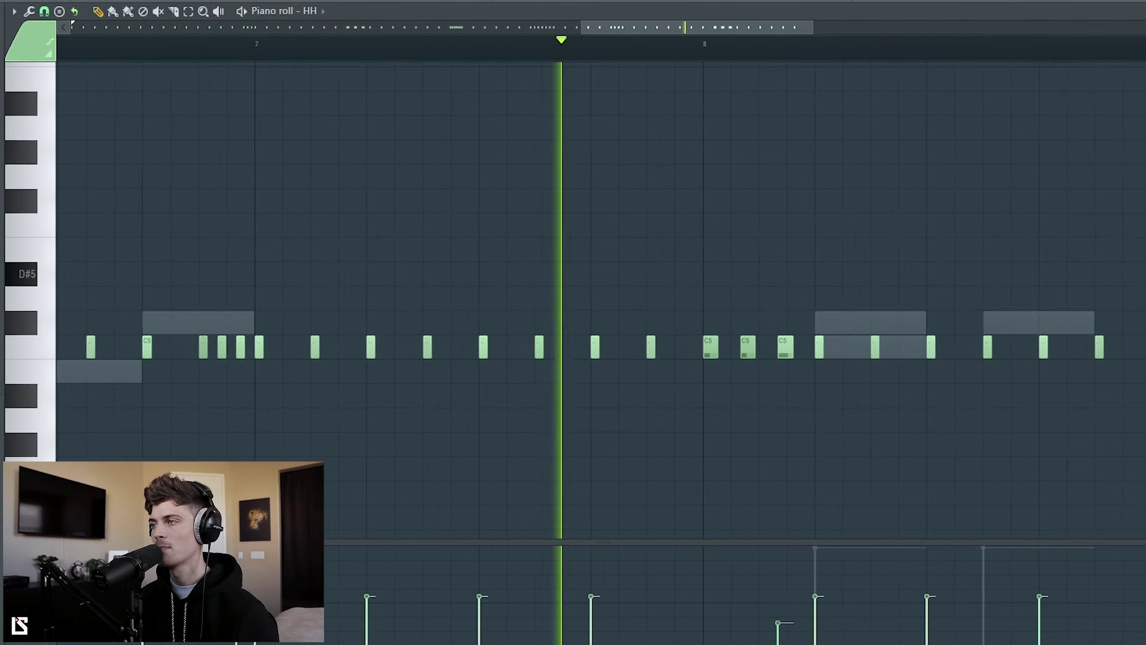
{"action": "scroll", "coordinate": [578, 52], "scroll_direction": "down", "scroll_amount": 5}
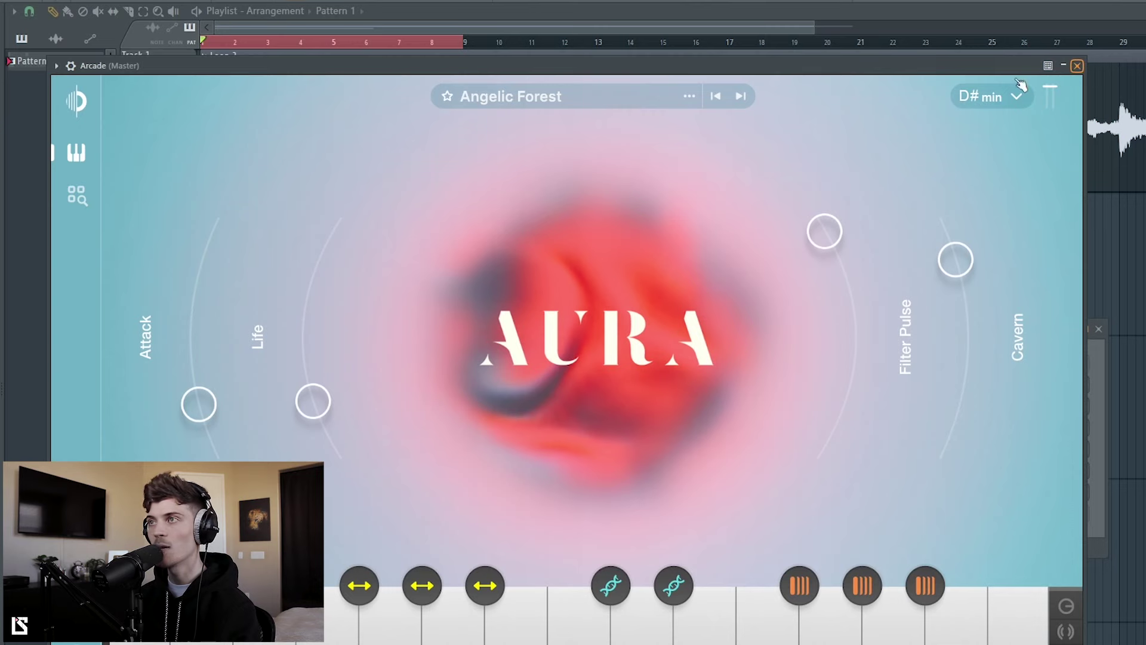
- Close the Arcade window, keeping the Angelic Forest preset in D# minor
{"action": "key", "text": "Escape"}
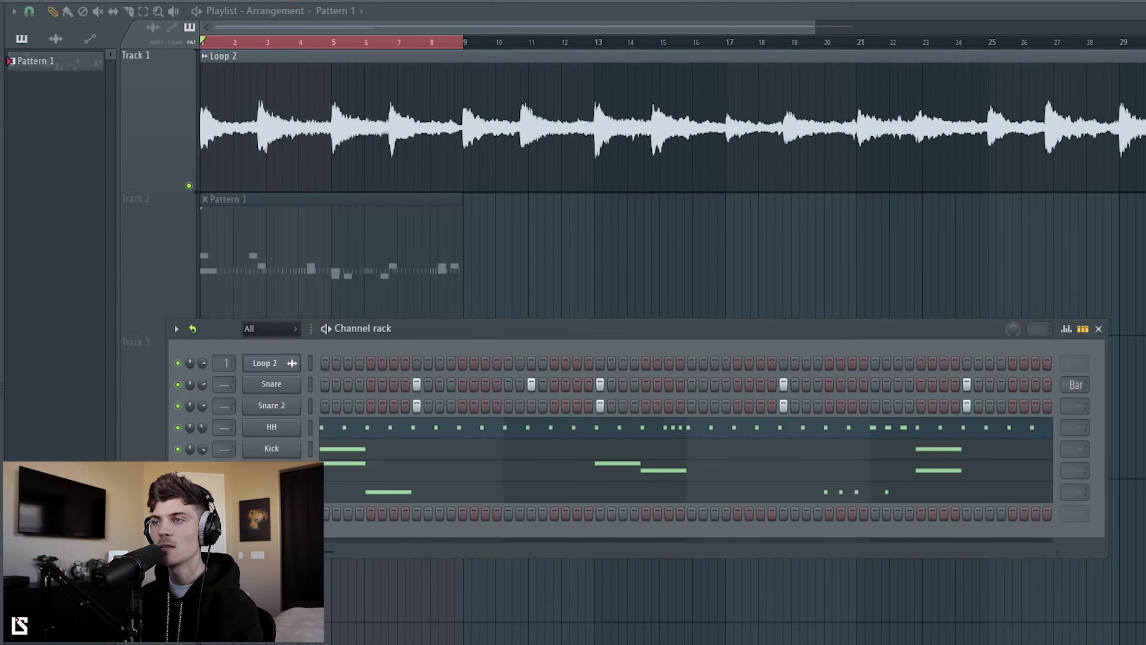
- Open the Arcade channel's piano roll through its channel rack context menu
{"action": "key", "text": "F6"}
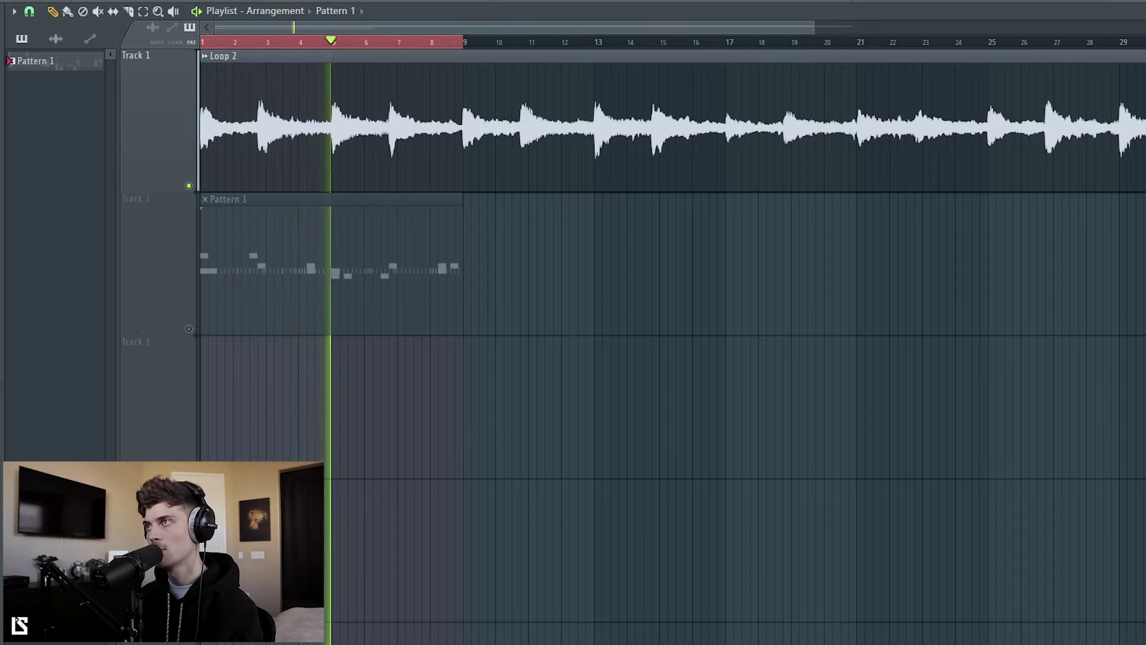
{"action": "key", "text": "F6"}
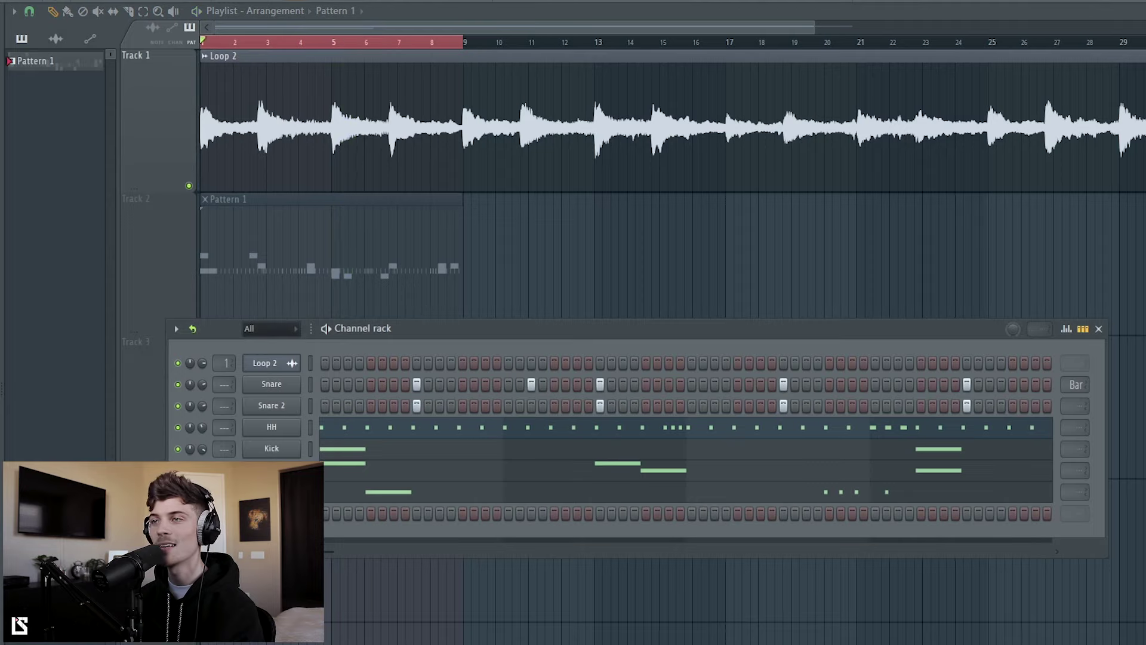
{"action": "right_click", "coordinate": [301, 514]}
{"action": "left_click", "coordinate": [329, 514]}
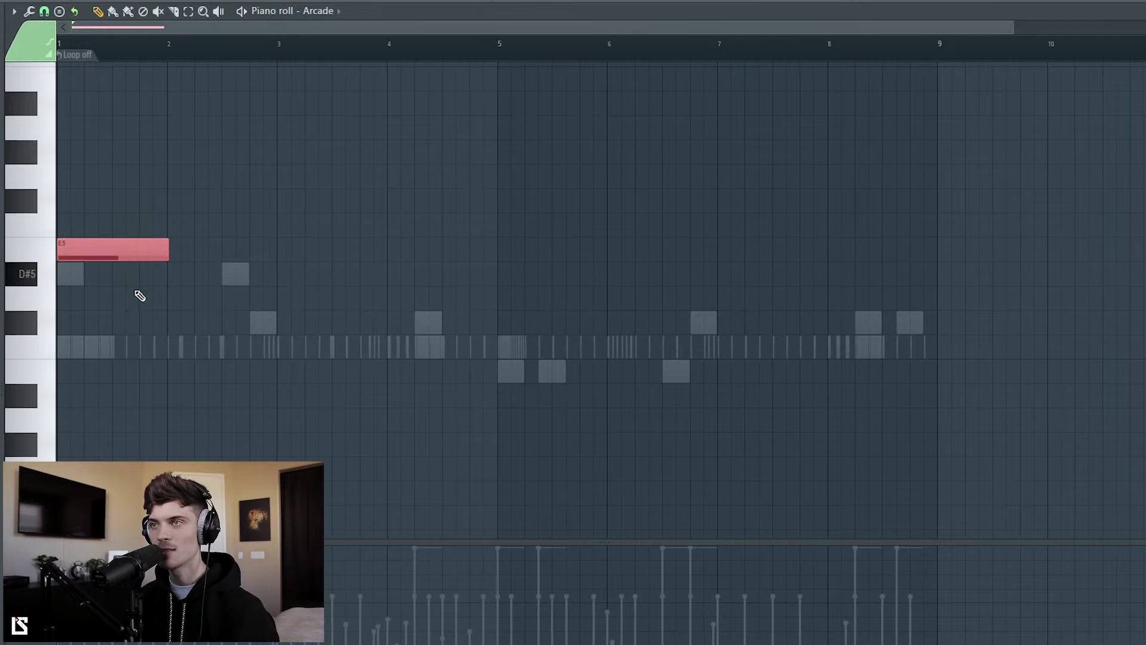
- Quantize the Arcade notes, add a one-bar F5 after the E5 in bar 2, then show the Playlist
{"action": "key", "text": "alt+q"}
{"action": "left_click", "coordinate": [972, 300]}
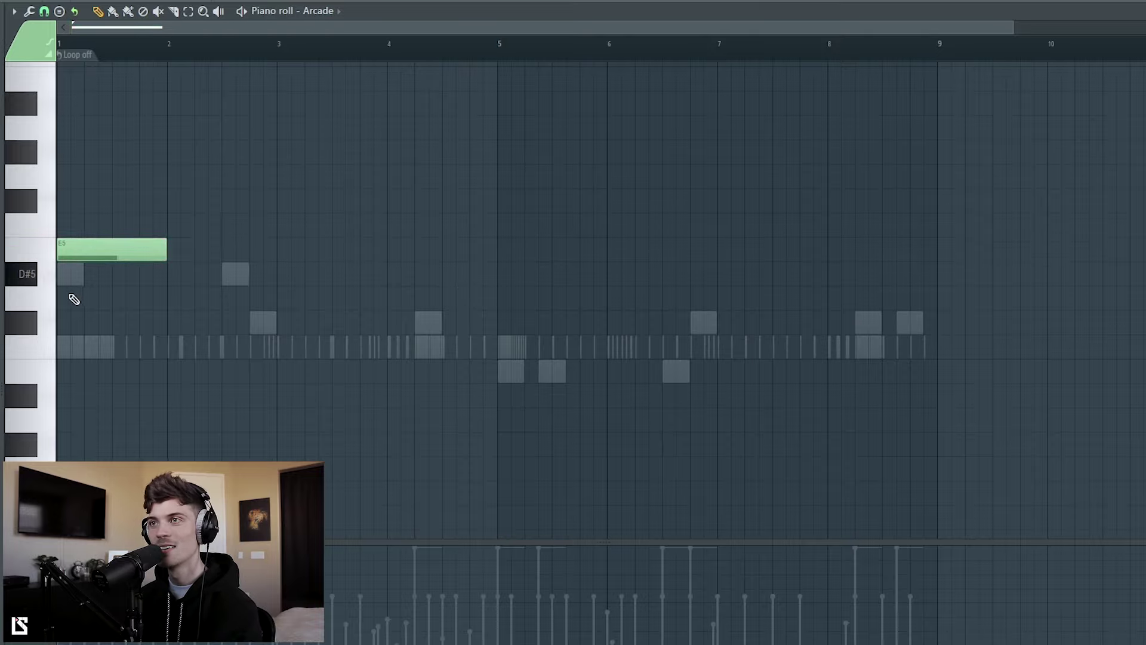
{"action": "left_click", "coordinate": [174, 226]}
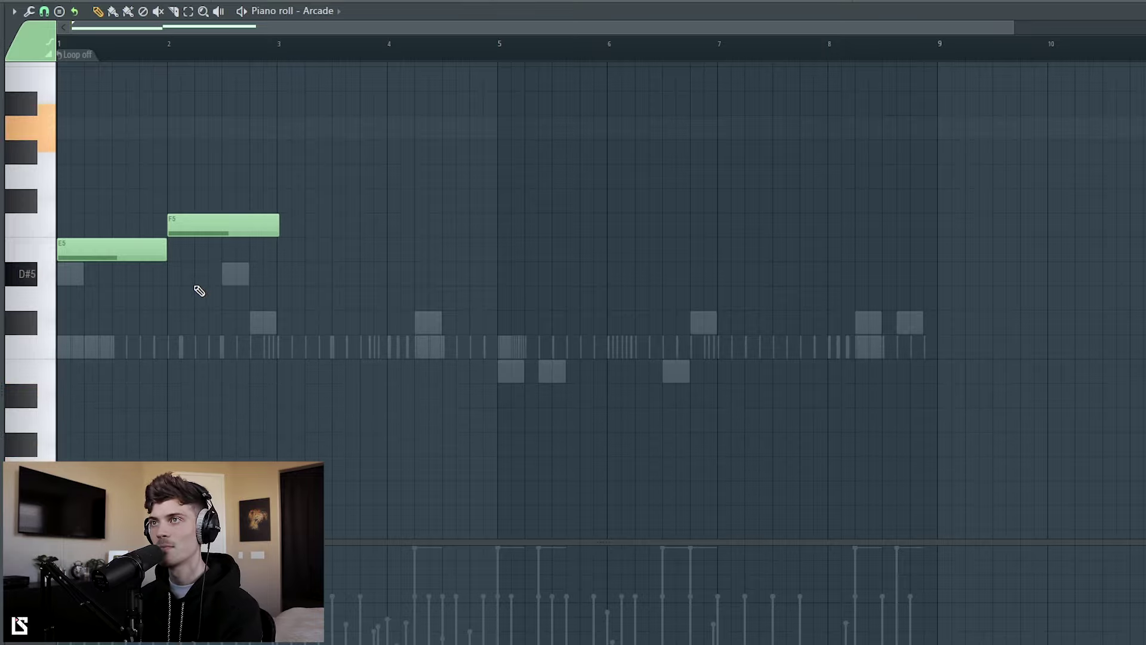
{"action": "scroll", "coordinate": [213, 334], "scroll_direction": "up", "scroll_amount": 3}
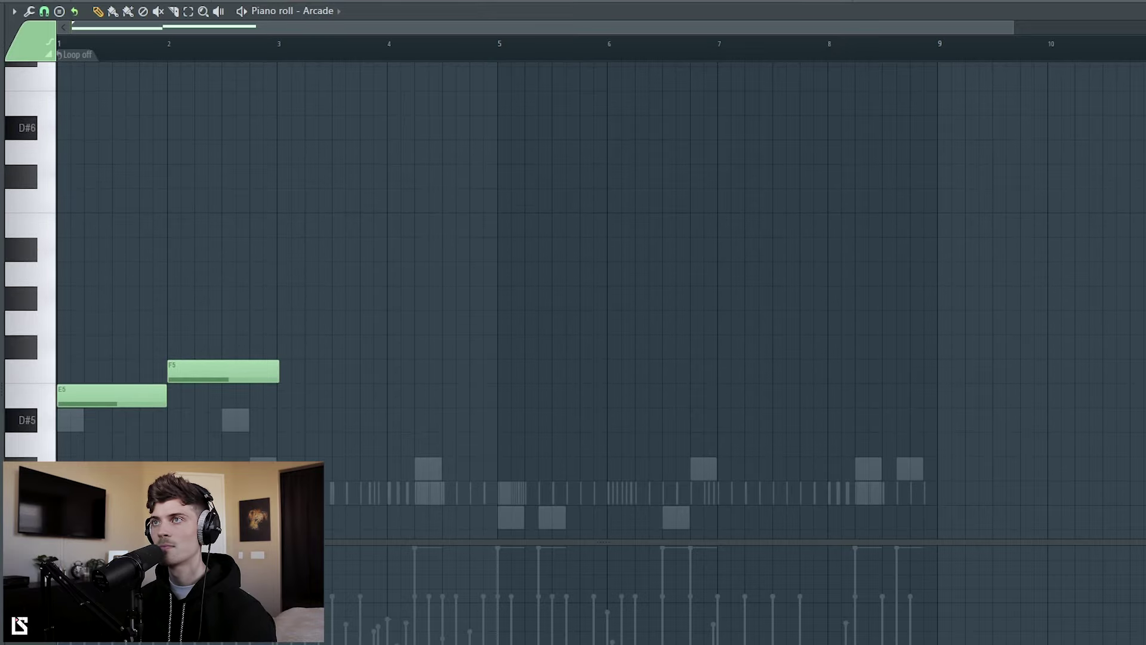
{"action": "key", "text": "F5"}
- Unmute Track 2, open Arcade's piano roll, and move the F5 note to bar 3
{"action": "left_click", "coordinate": [189, 328]}
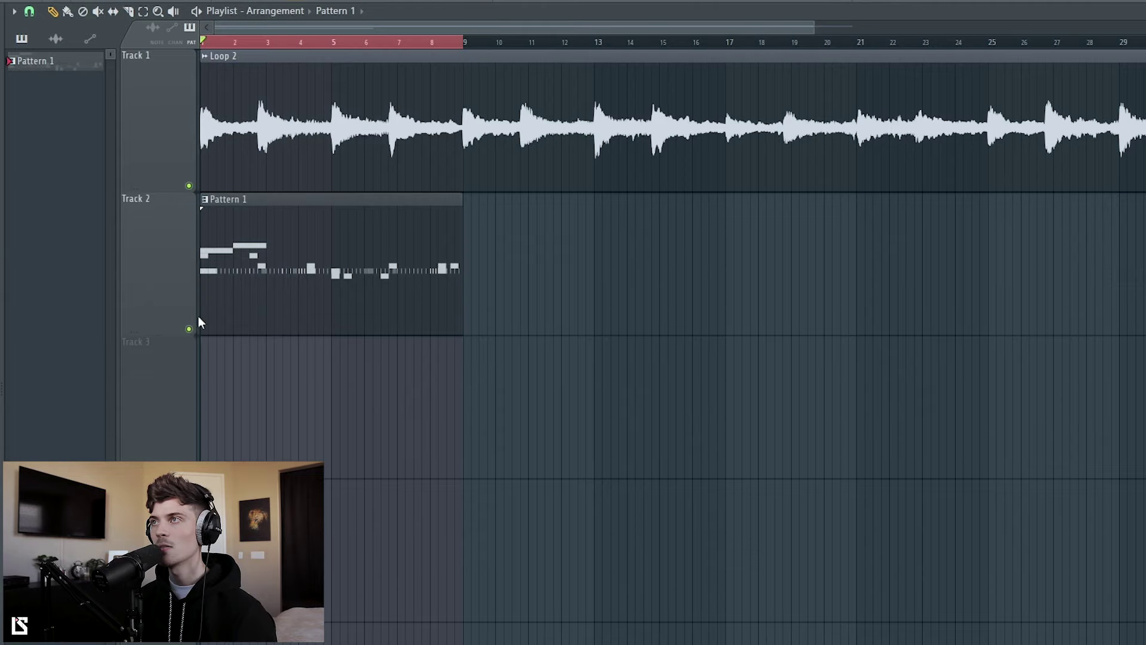
{"action": "key", "text": "F6"}
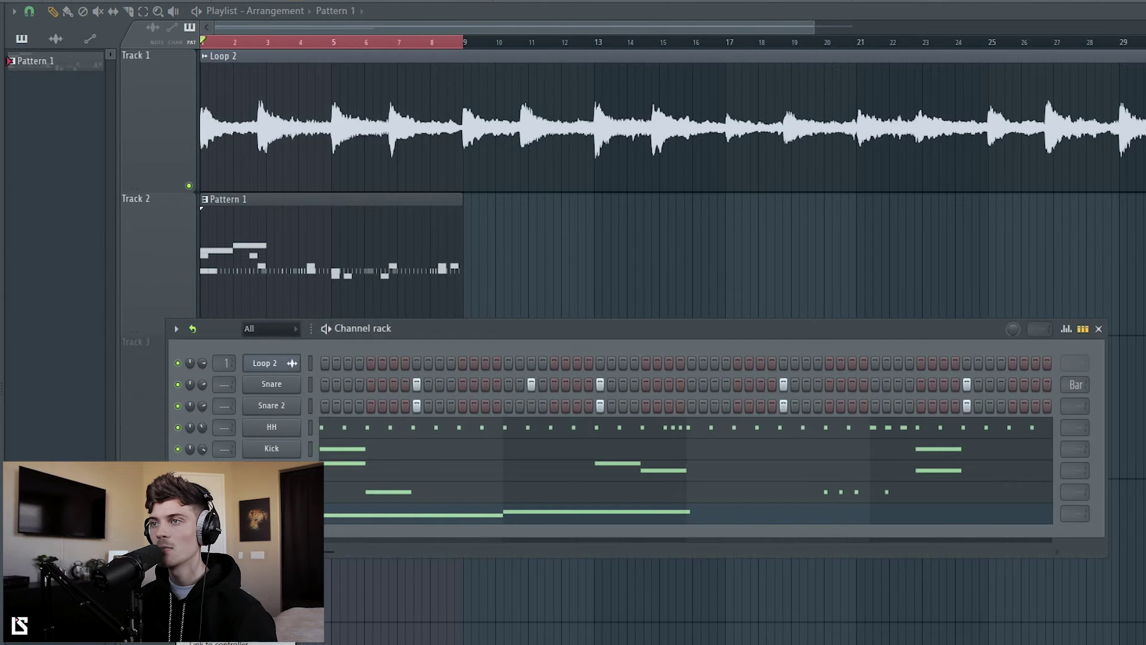
{"action": "key", "text": "space"}
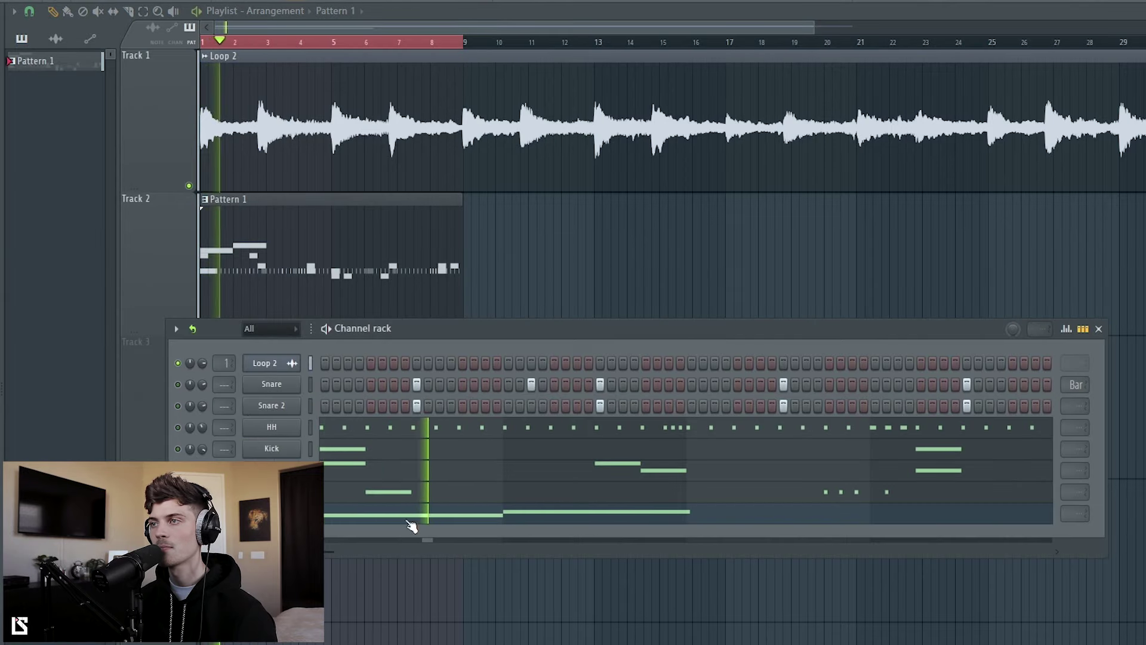
{"action": "left_click", "coordinate": [412, 515]}
{"action": "left_click_drag", "start_coordinate": [223, 371], "coordinate": [332, 371]}
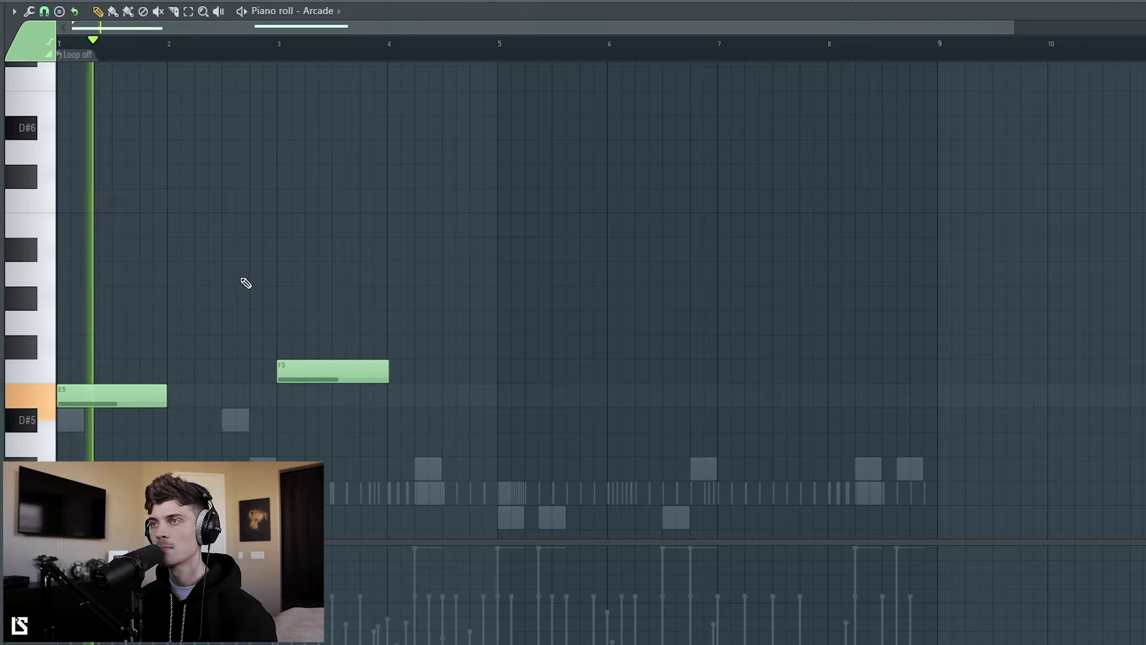
{"action": "scroll", "coordinate": [199, 256], "scroll_direction": "down", "scroll_amount": 3}
{"action": "scroll", "coordinate": [191, 57], "scroll_direction": "down", "scroll_amount": 1}
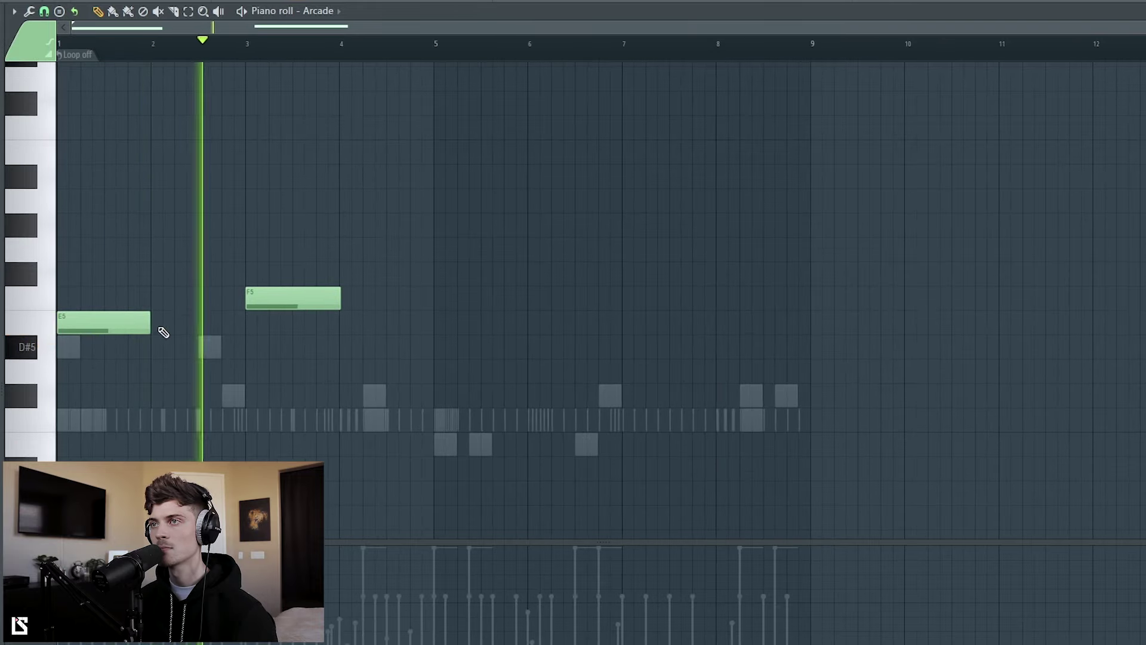
- Lengthen E5 to meet F5, extend F5 to bar 5, and add a G5 at bar 5
{"action": "left_click_drag", "start_coordinate": [152, 324], "coordinate": [246, 336]}
{"action": "left_click_drag", "start_coordinate": [335, 302], "coordinate": [431, 309]}
{"action": "left_click", "coordinate": [434, 251]}
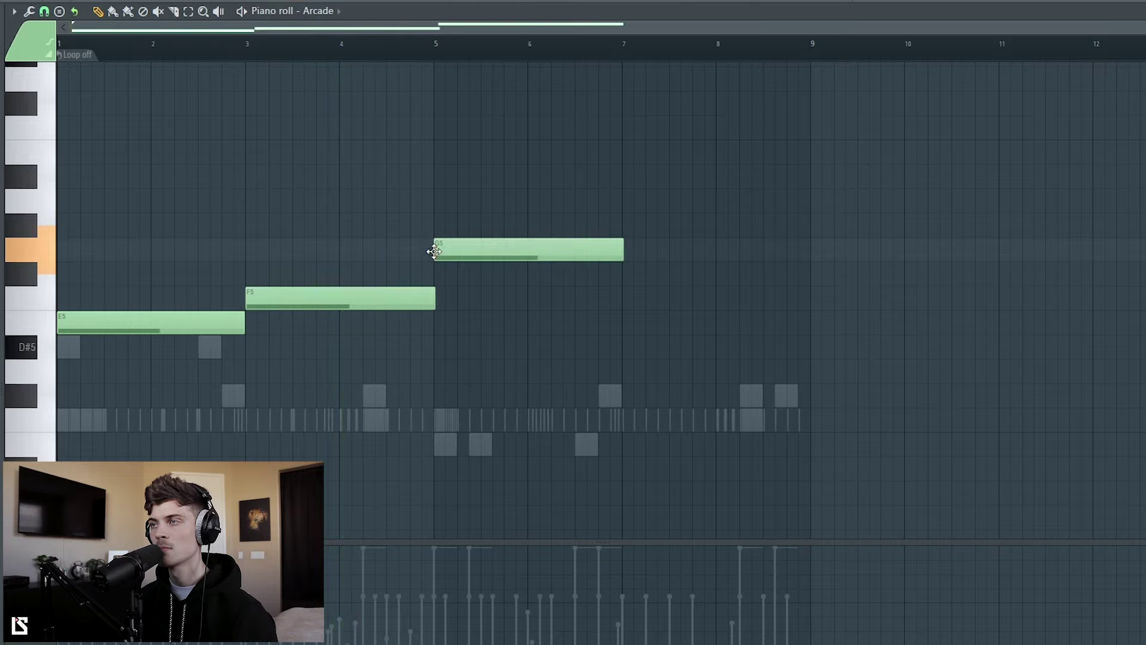
{"action": "key", "text": "ctrl+a"}
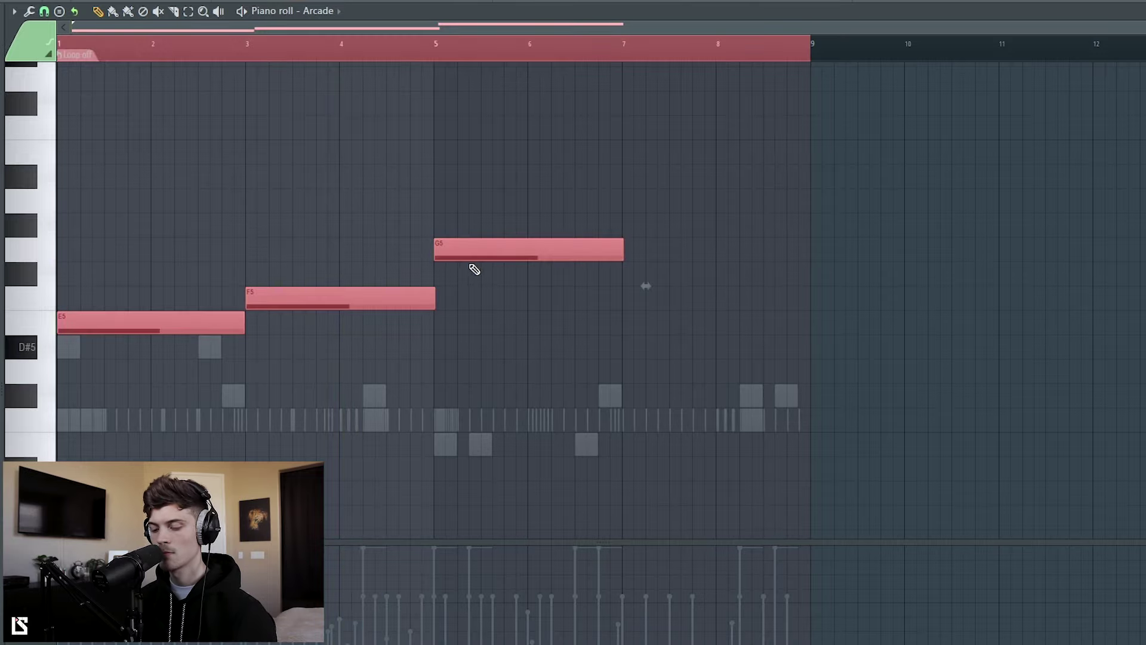
{"action": "mouse_move", "coordinate": [623, 257]}
{"action": "left_mouse_down"}
{"action": "mouse_move", "coordinate": [456, 258]}
{"action": "mouse_move", "coordinate": [620, 260]}
{"action": "left_mouse_up"}
{"action": "key", "text": "space"}
{"action": "left_click", "coordinate": [499, 384]}
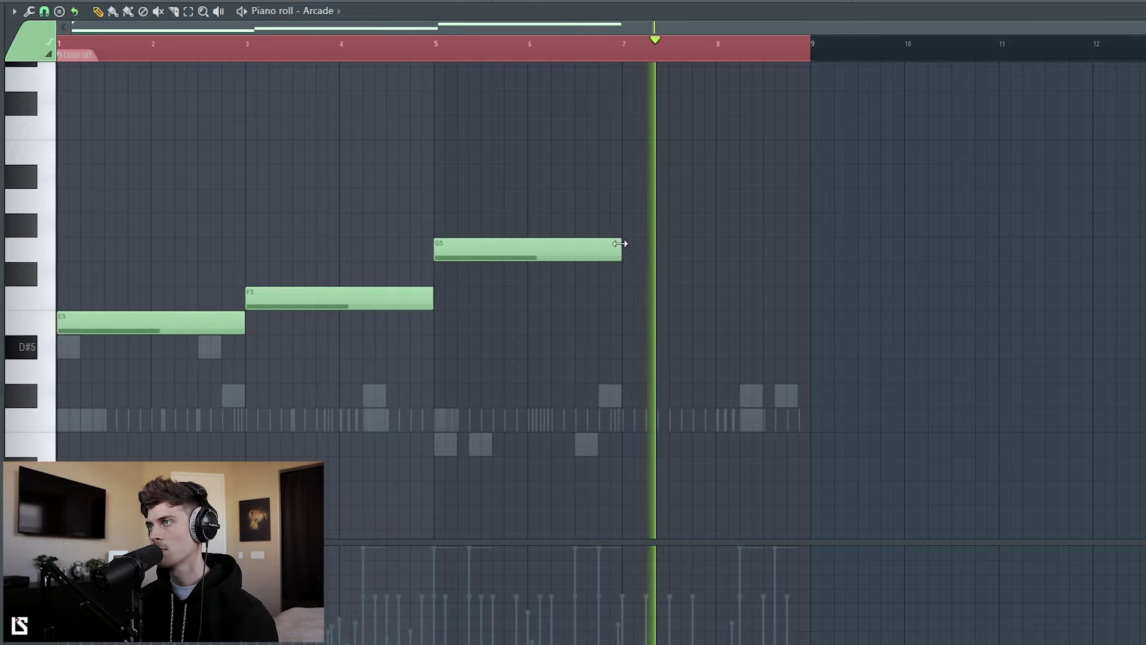
- Extend the G5 note out to bar 9 and play it back from bar 5
{"action": "left_click_drag", "start_coordinate": [623, 253], "coordinate": [808, 255]}
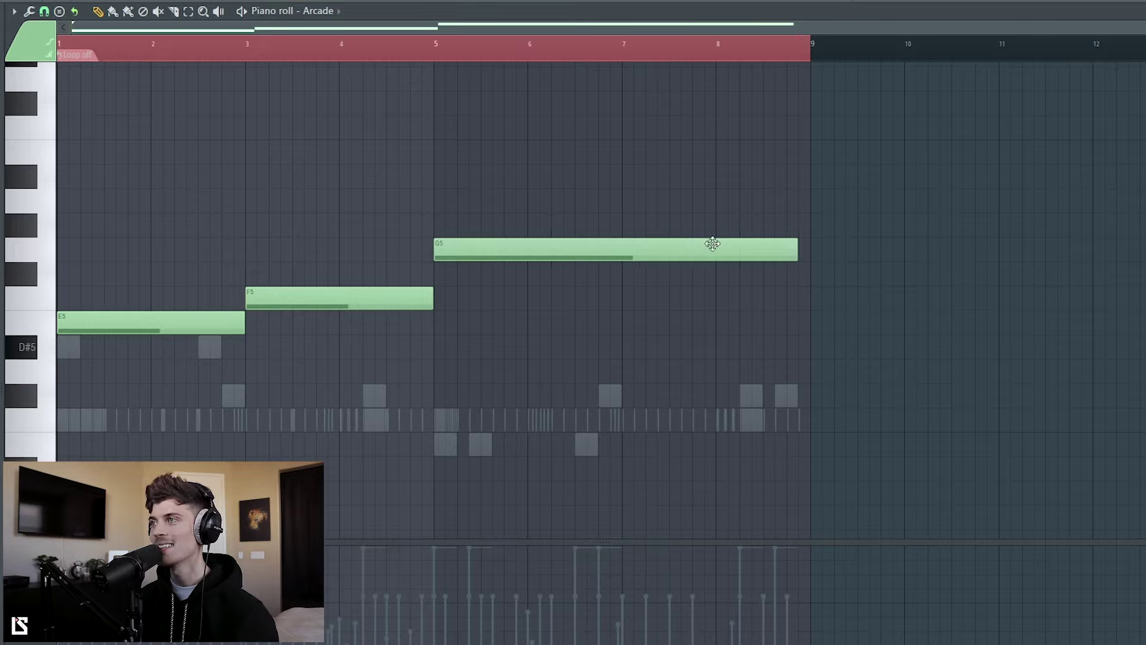
{"action": "left_click", "coordinate": [440, 61]}
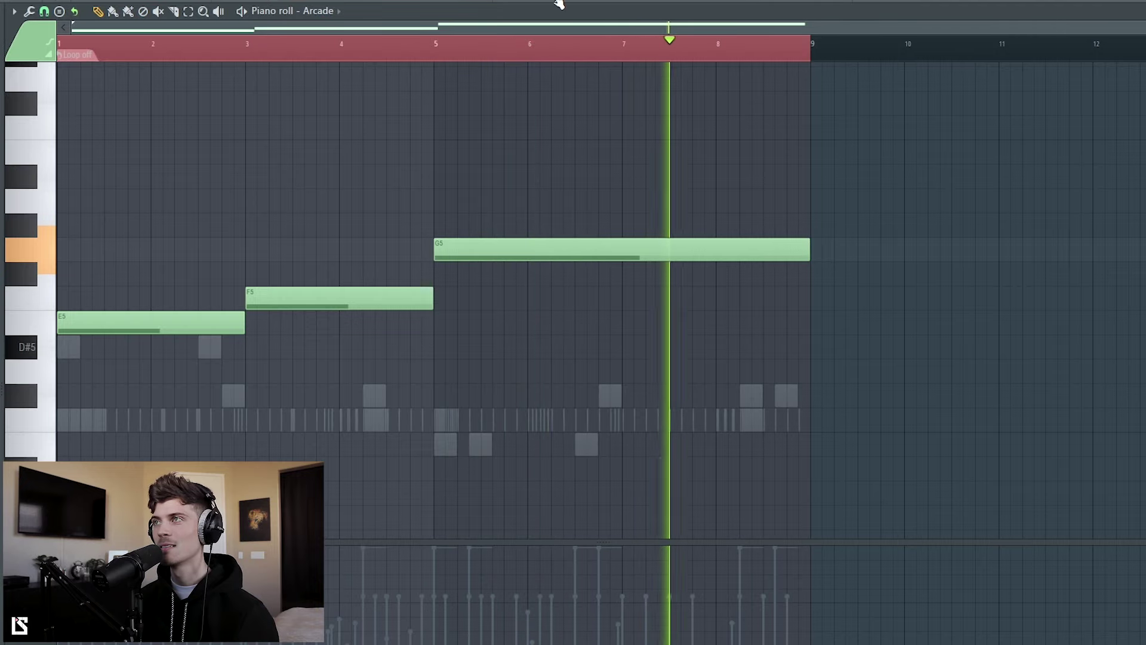
{"action": "key", "text": "F6"}
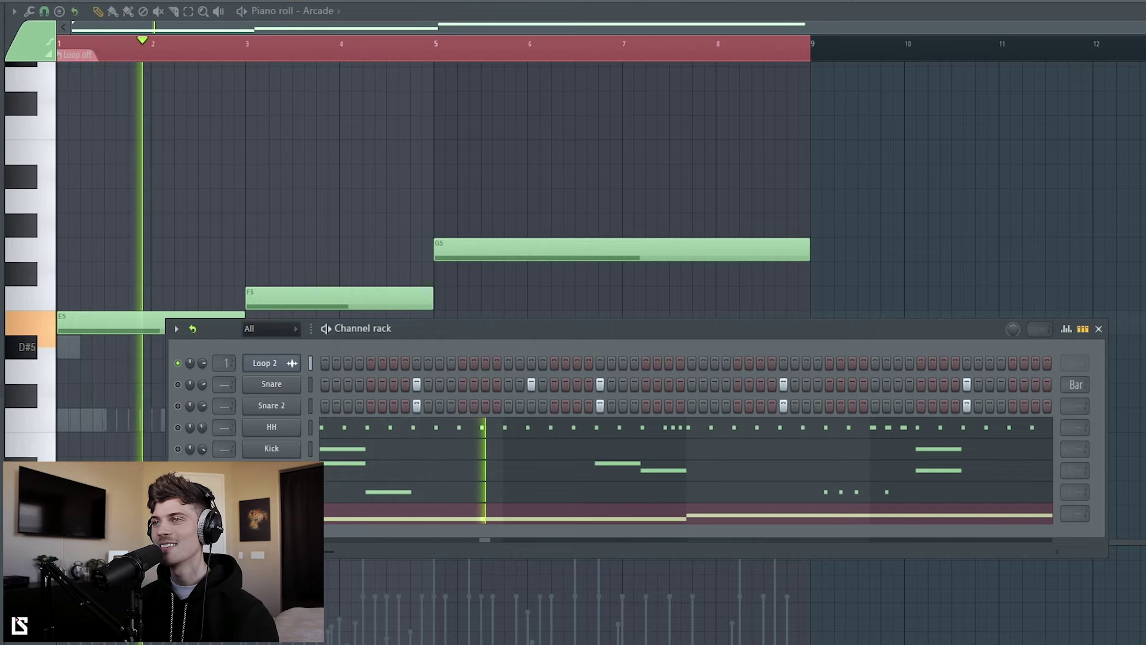
{"action": "key", "text": "space"}
- Switch to the Playlist and play the full beat with the channel rack showing
{"action": "key", "text": "F5"}
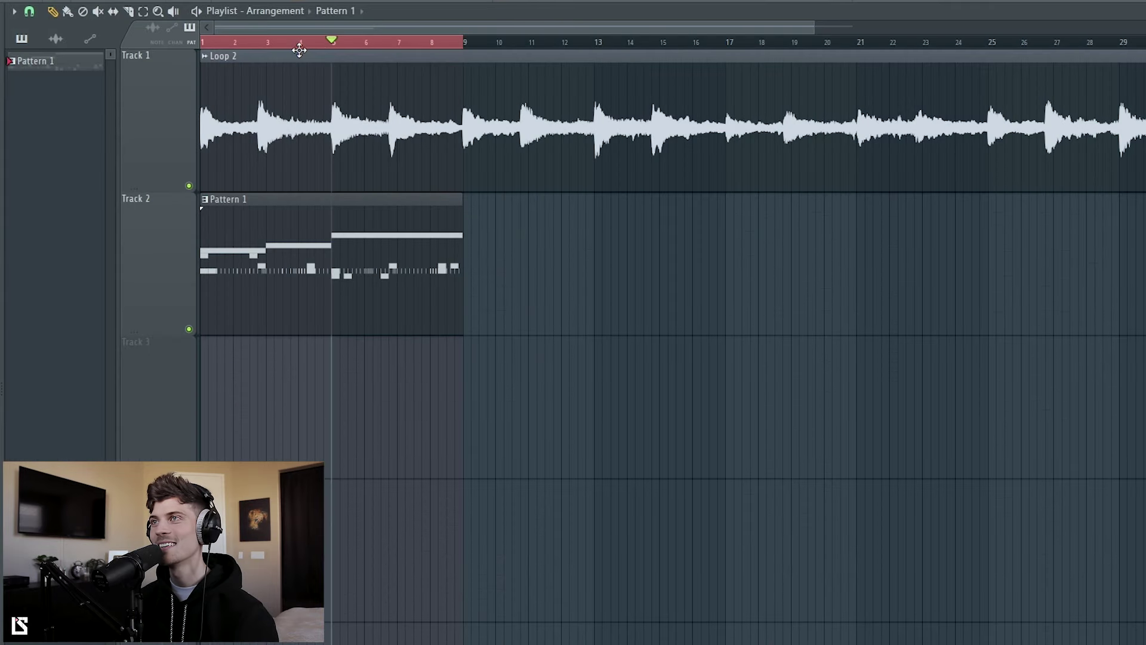
{"action": "key", "text": "space"}
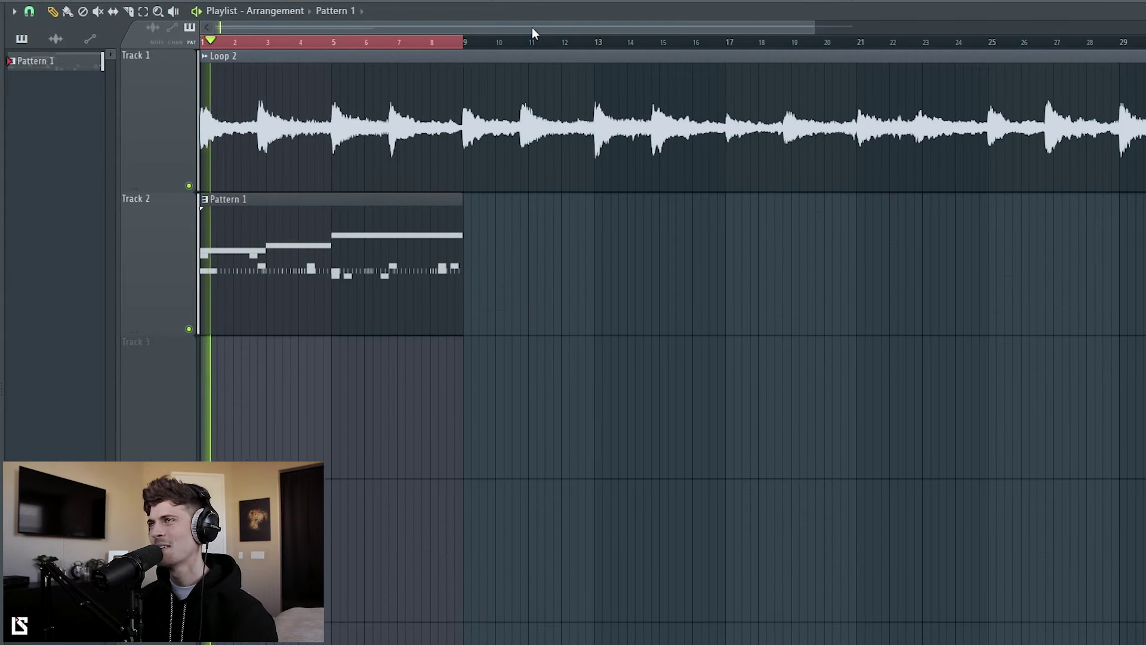
{"action": "key", "text": "F6"}
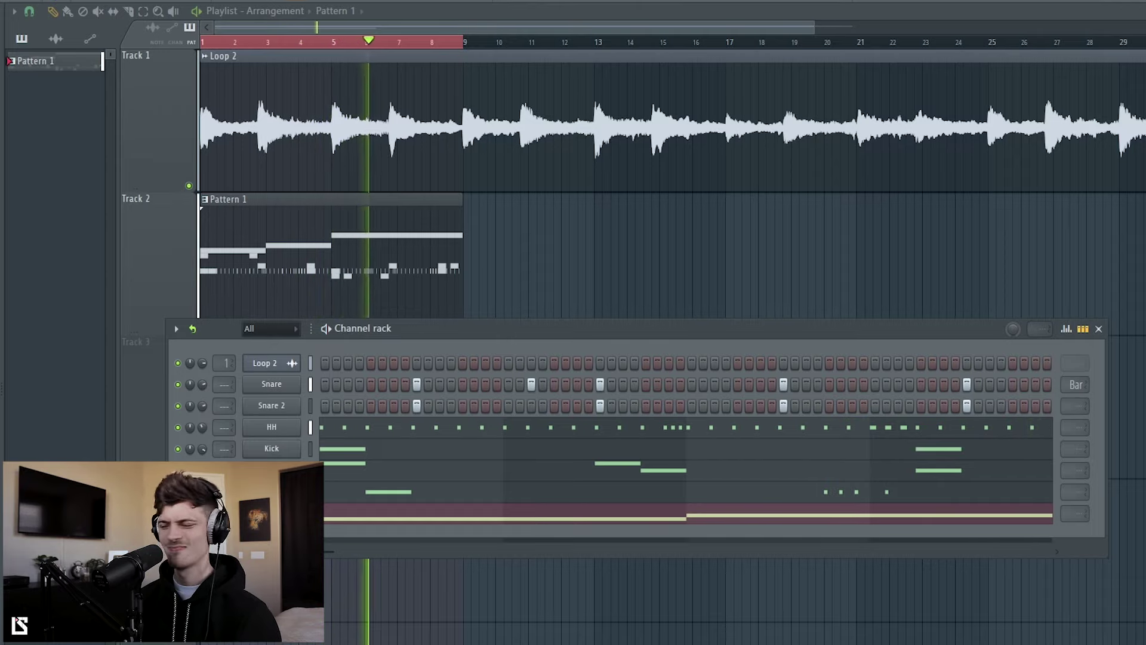
- Shorten Arcade's G5 to a brief hit at bar 5 and add a B4 held from bar 7 to 9
{"action": "left_click", "coordinate": [370, 514]}
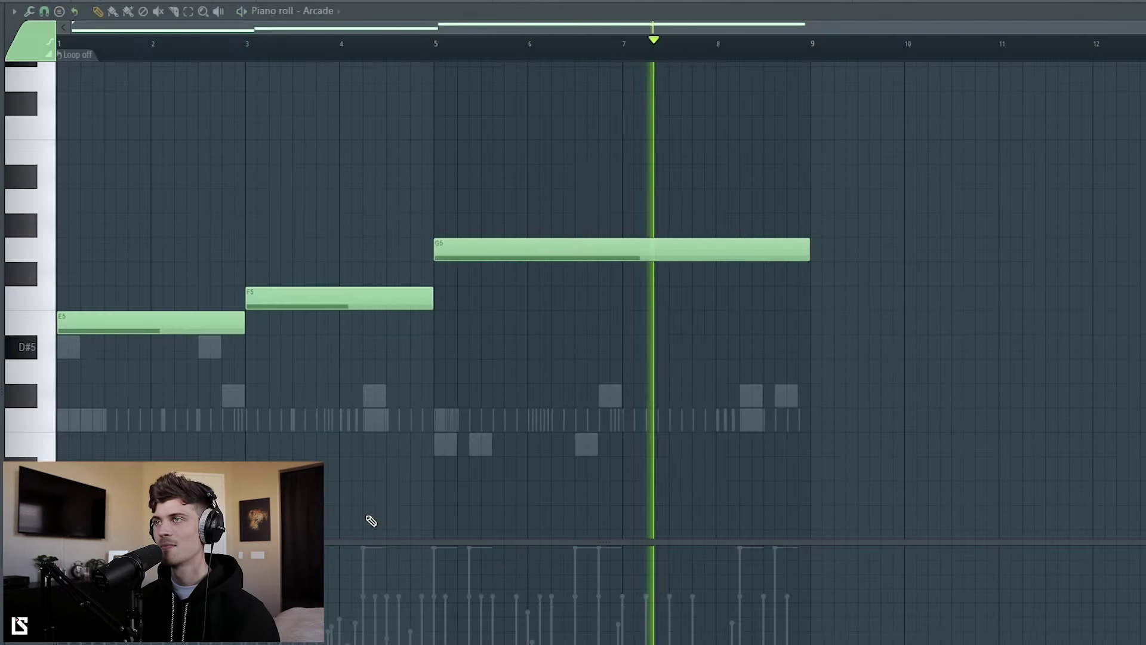
{"action": "left_click_drag", "start_coordinate": [809, 252], "coordinate": [621, 292]}
{"action": "left_click", "coordinate": [398, 52]}
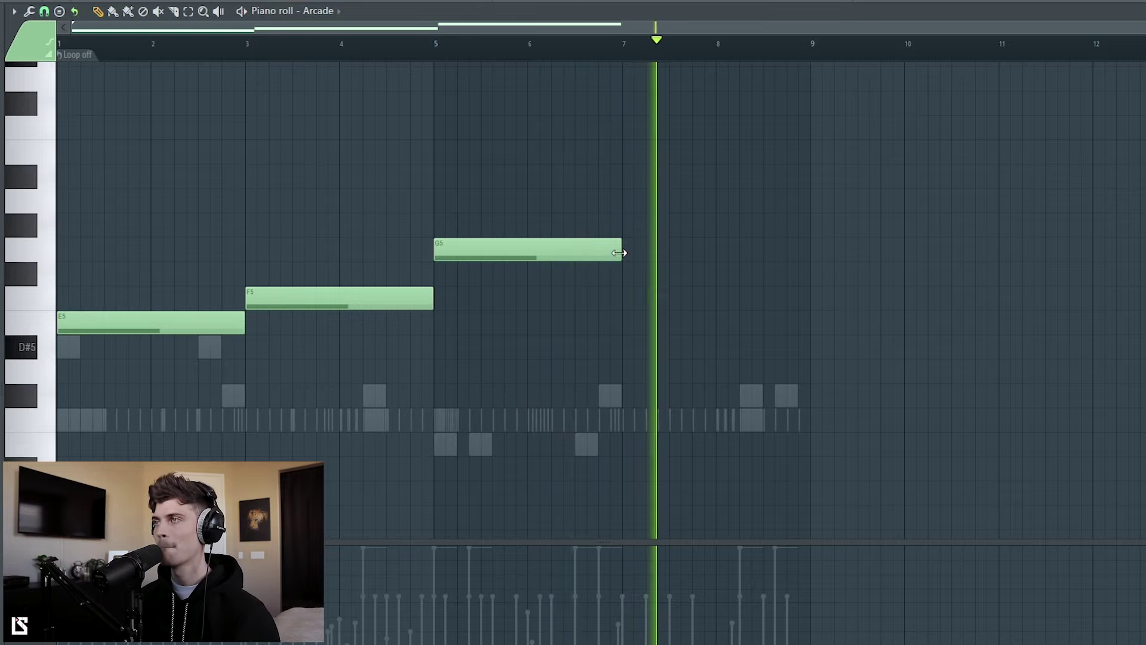
{"action": "left_click", "coordinate": [729, 275]}
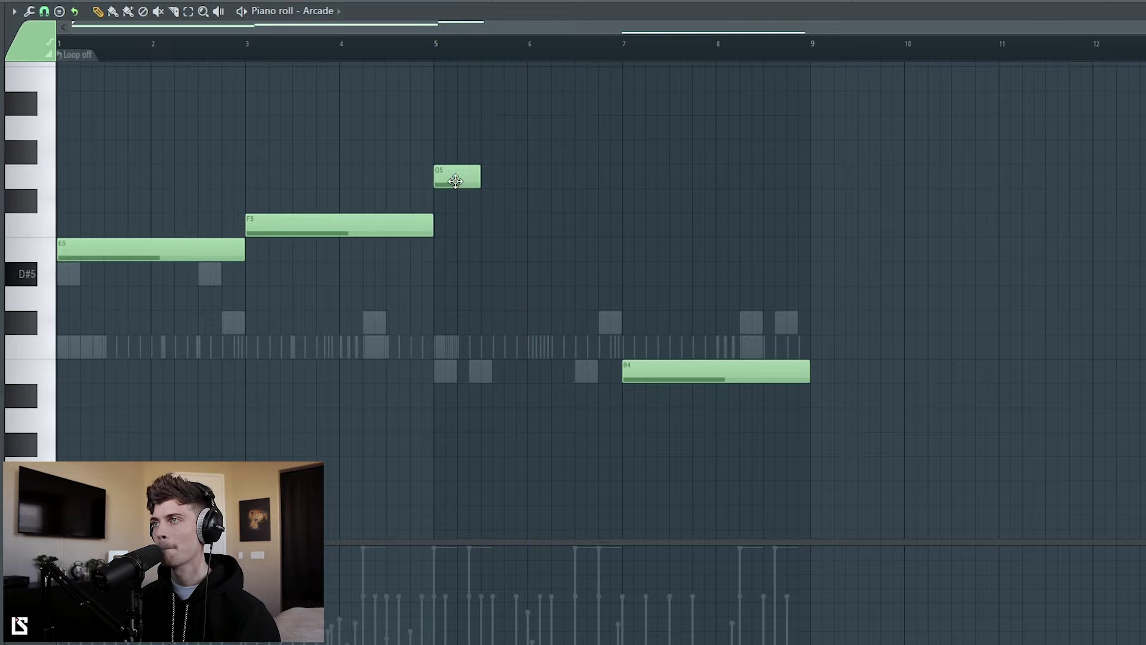
{"action": "key", "text": "space"}
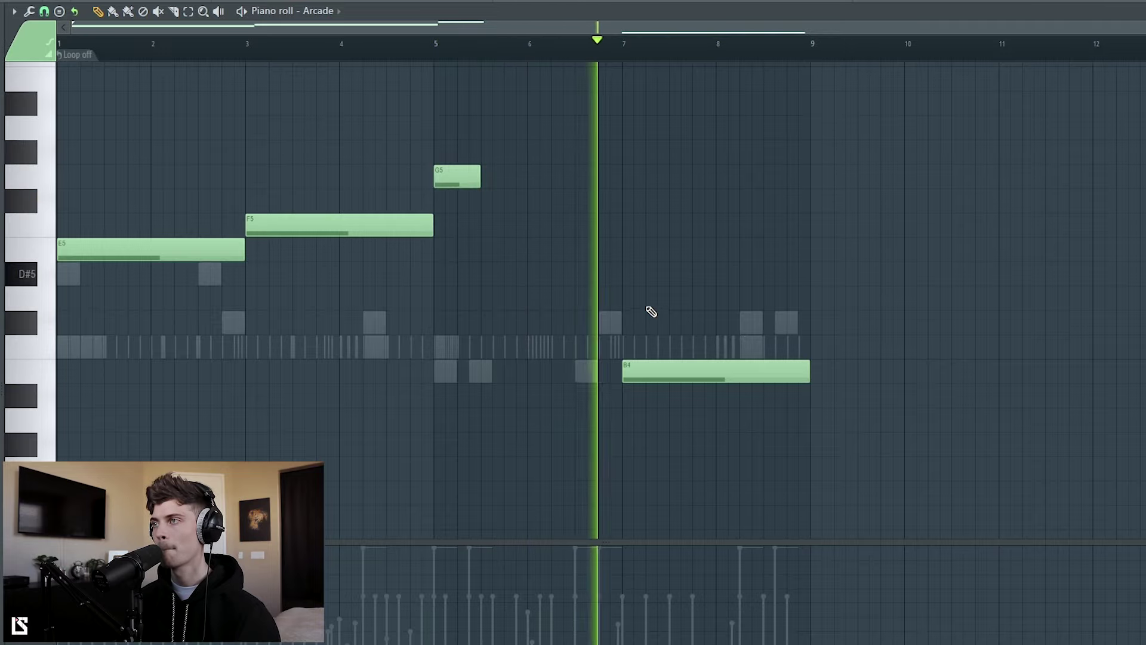